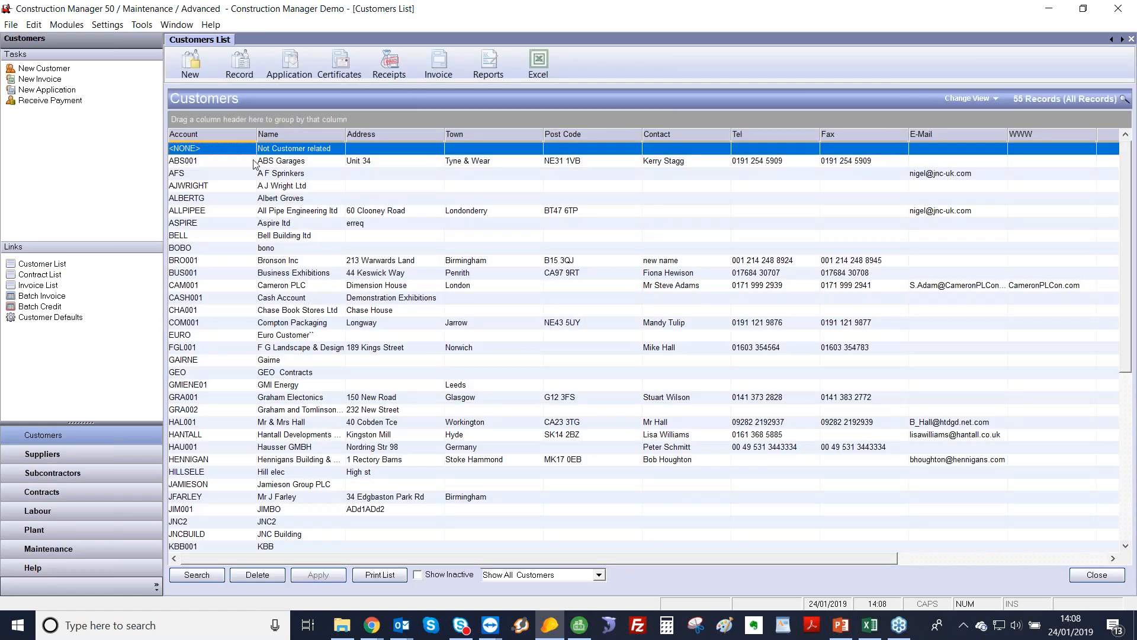
- Open the ABS Garages customer record to review its address, contact and account details
click(295, 164)
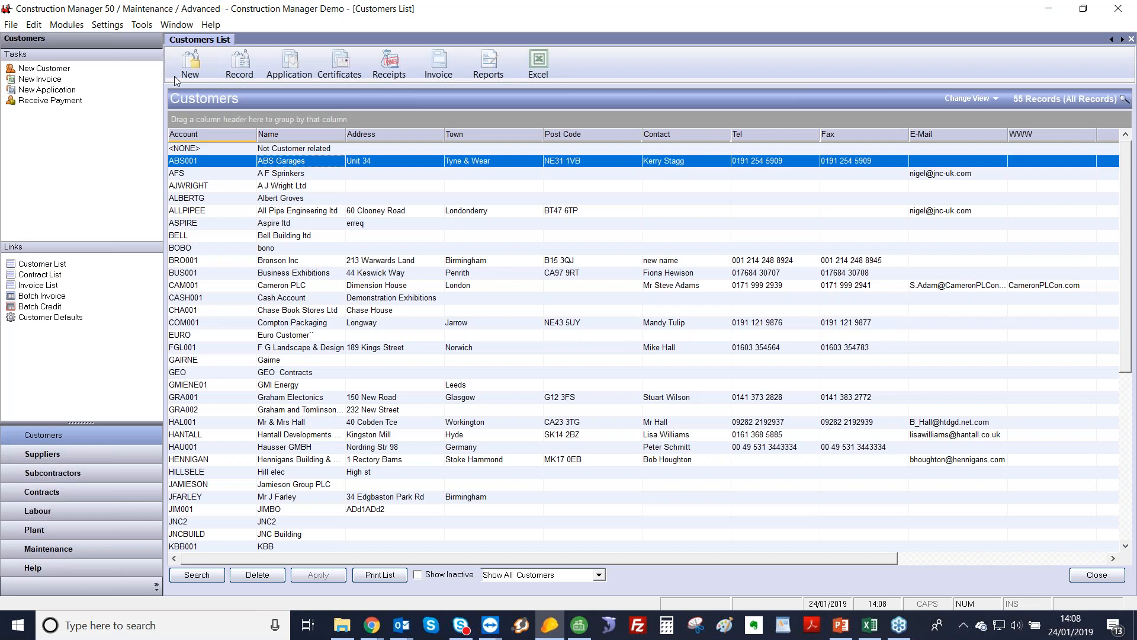
click(196, 71)
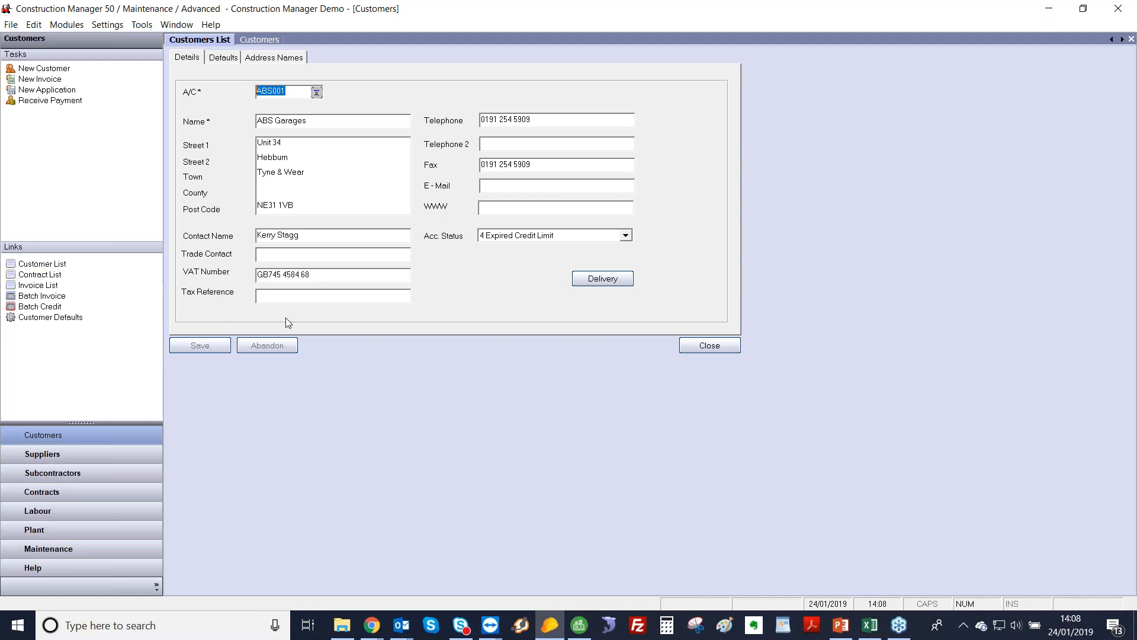
- Open the A B Brickwork supplier record and examine its UTR, NI number and company registration fields for online verification
click(80, 459)
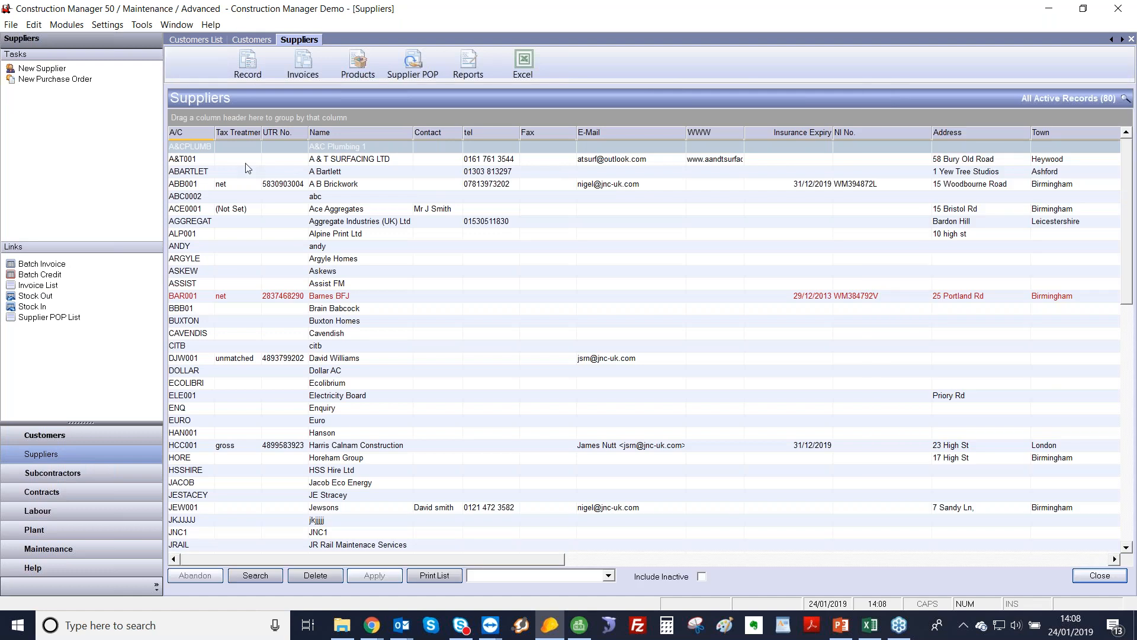
click(335, 184)
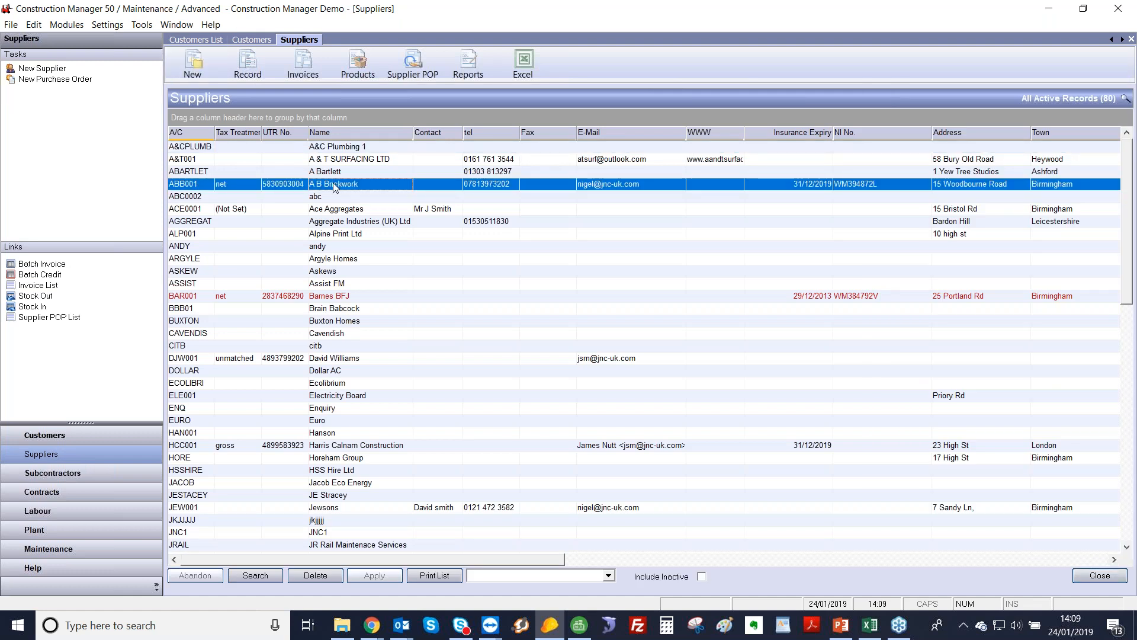
double_click(335, 188)
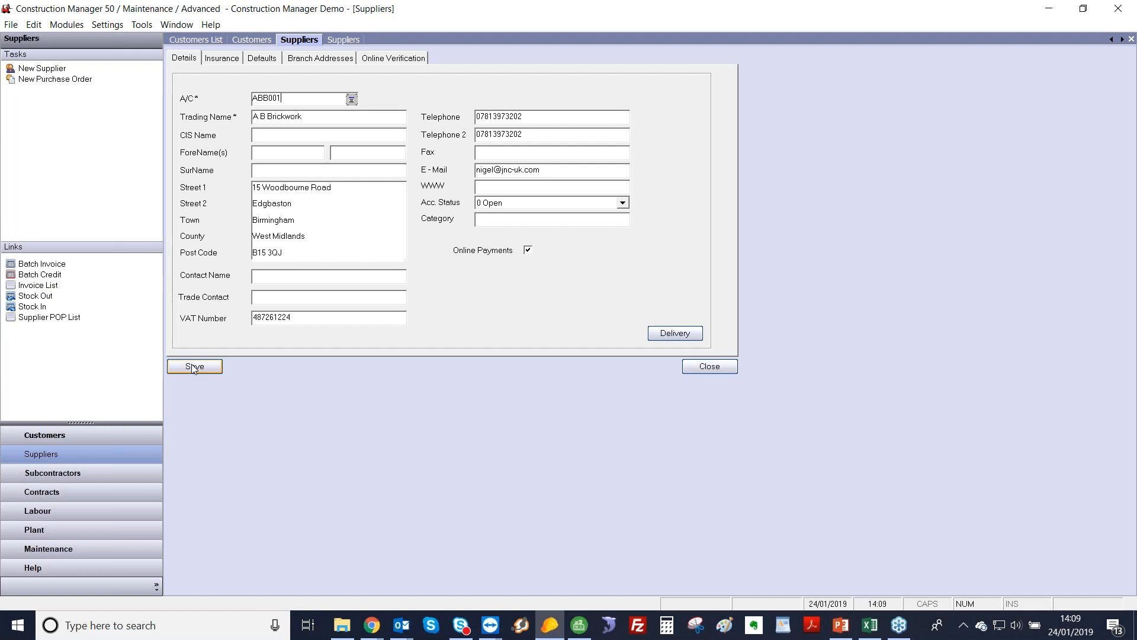
click(378, 60)
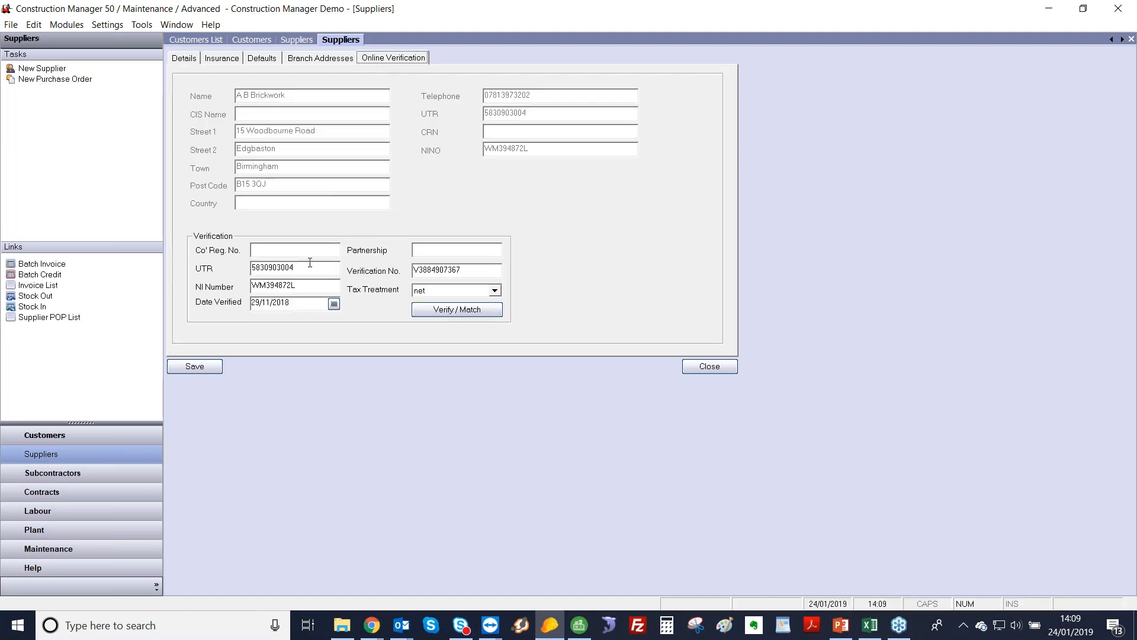
double_click(306, 268)
double_click(304, 288)
click(297, 249)
- Try out a verification request without updating the verification date, using business type Soletrader and accepting the contract declaration, and leave it unsubmitted
click(455, 312)
click(608, 363)
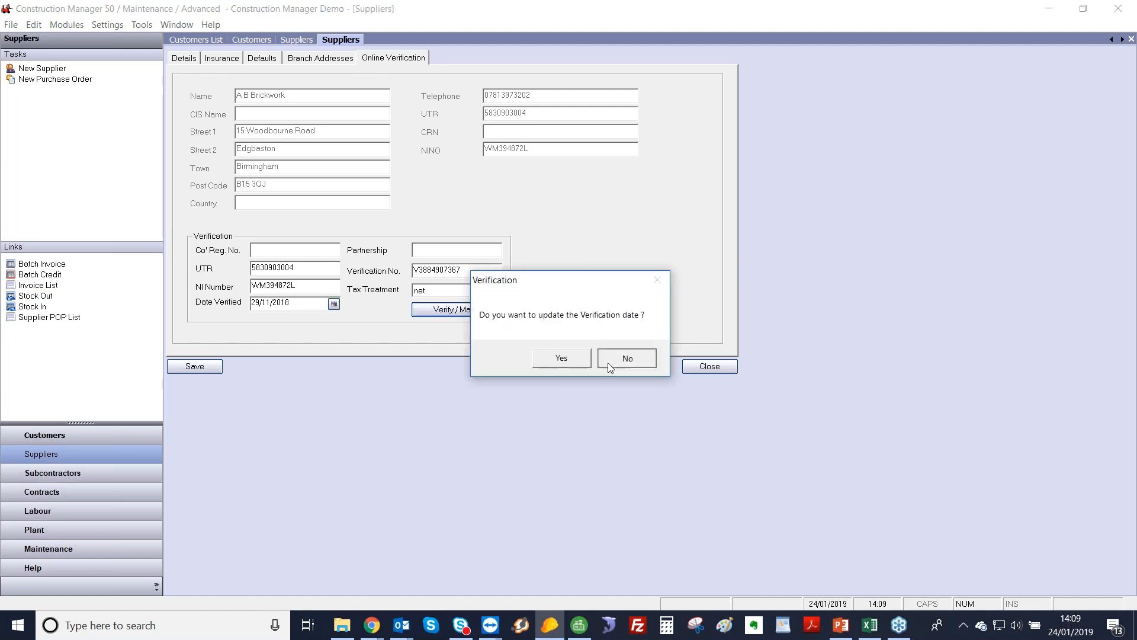
click(610, 188)
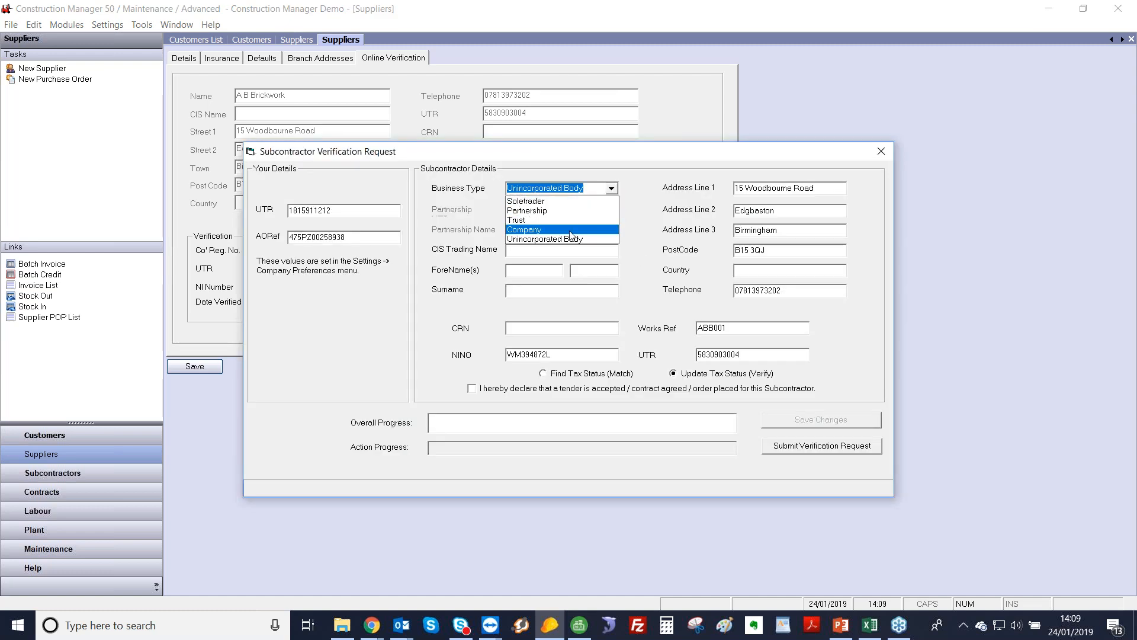
click(570, 202)
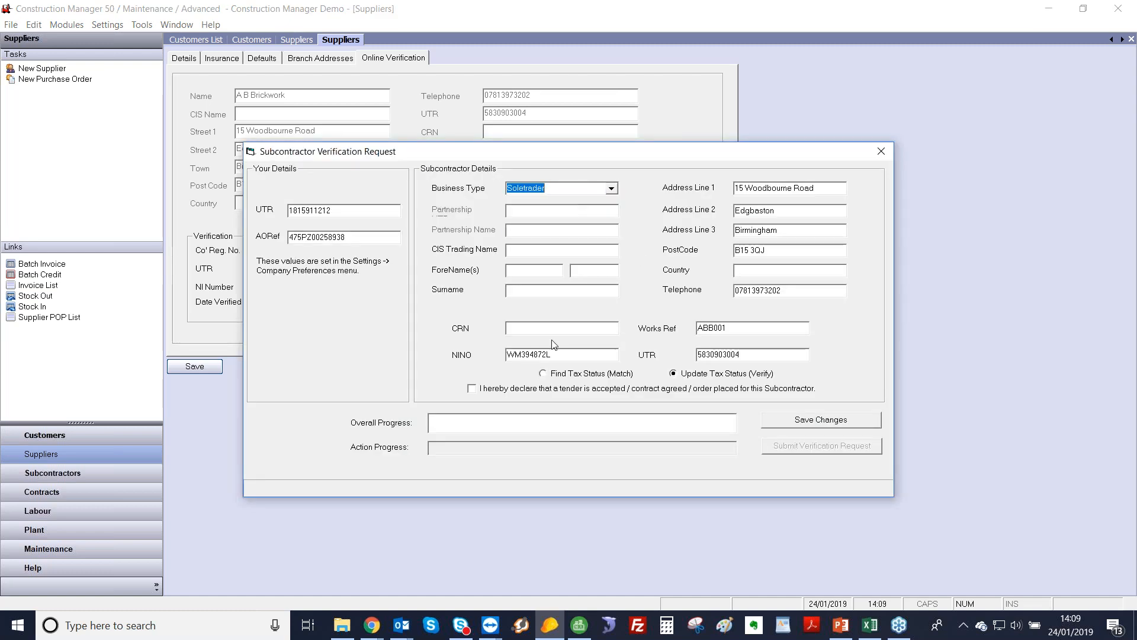
click(527, 389)
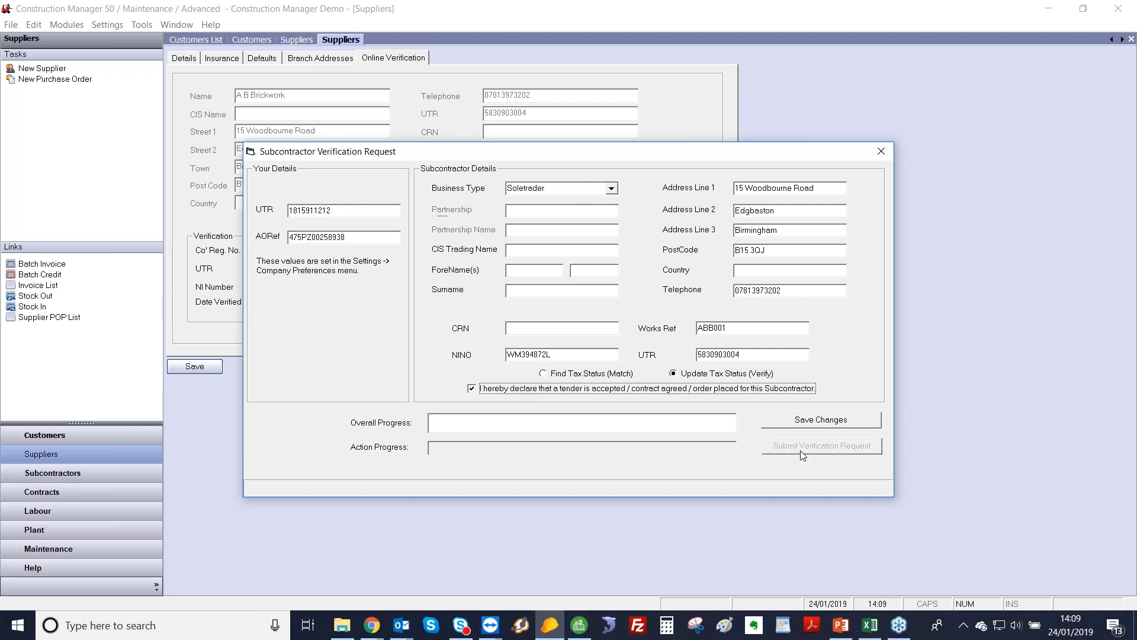
click(881, 152)
- Examine the supplier's verification number and the available tax treatment options
double_click(468, 269)
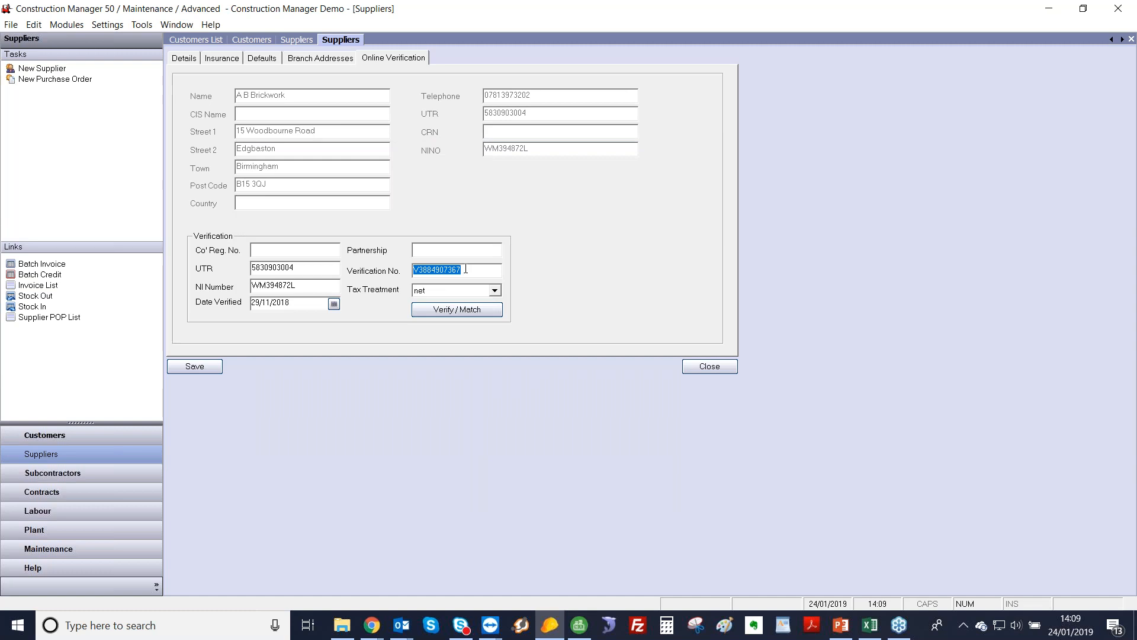
click(495, 292)
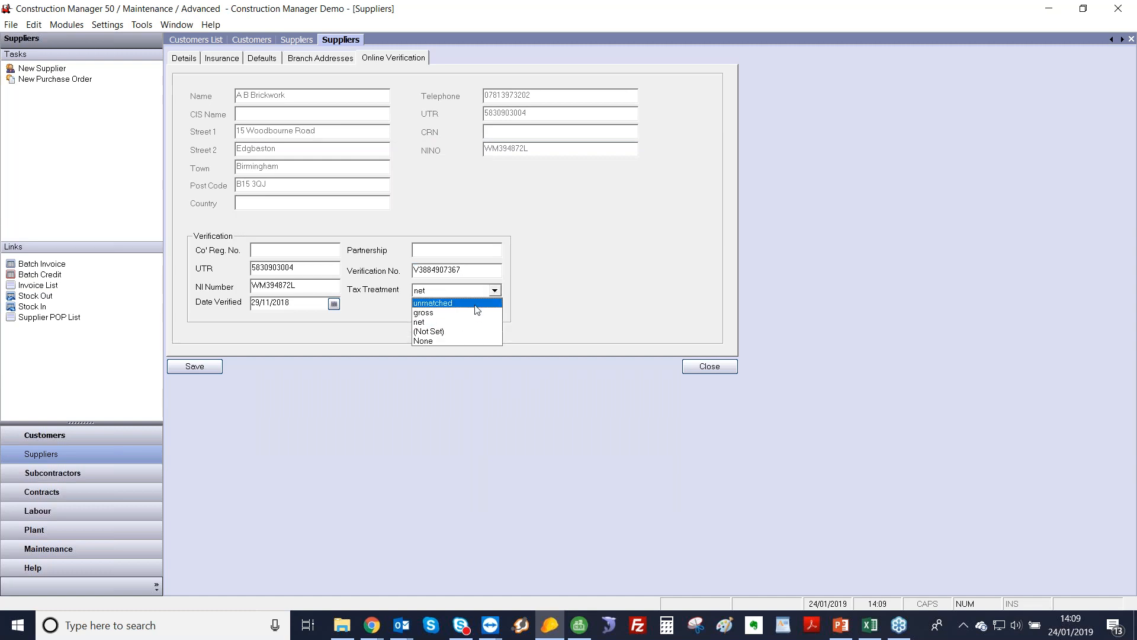
click(360, 318)
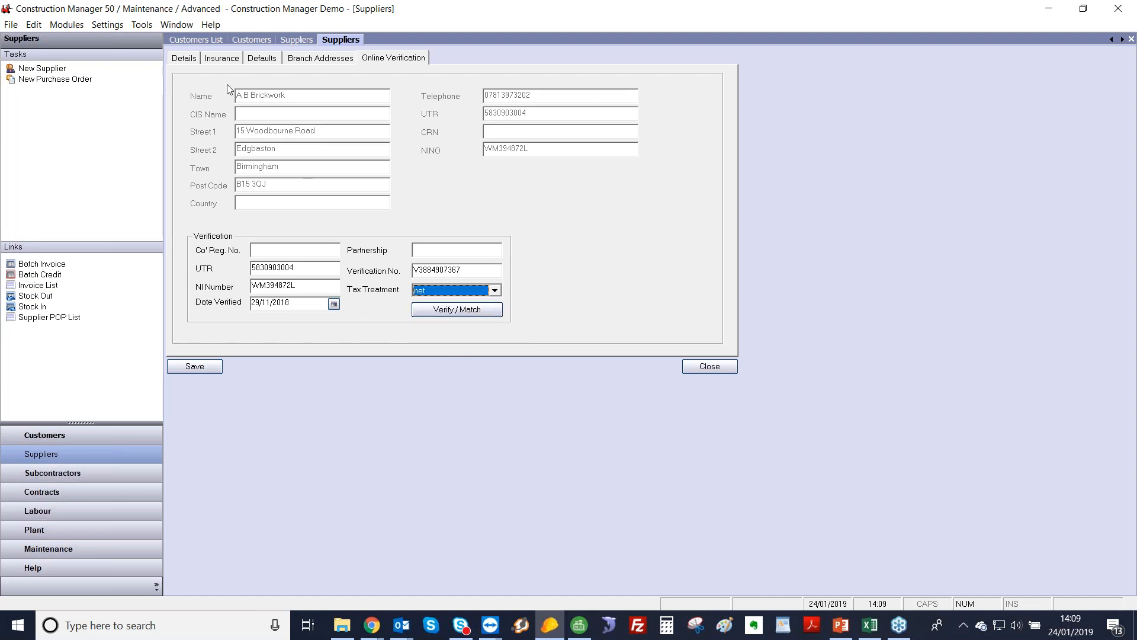
- Review the supplier's insurance policies, including expiry date and indemnity limit, and close the record
click(217, 59)
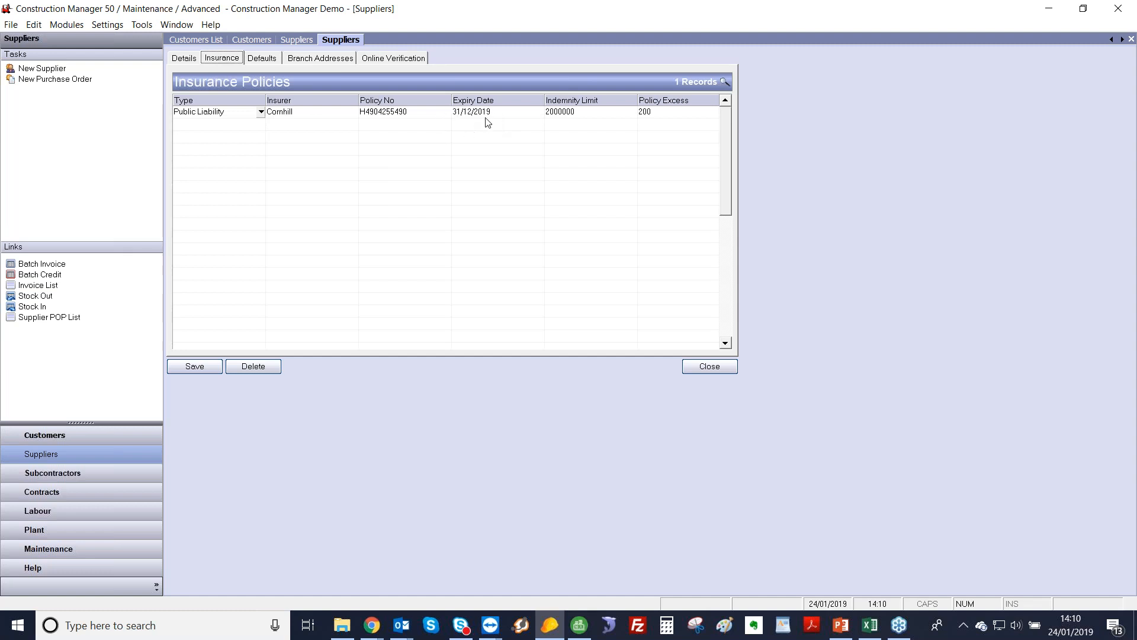
click(709, 366)
click(654, 367)
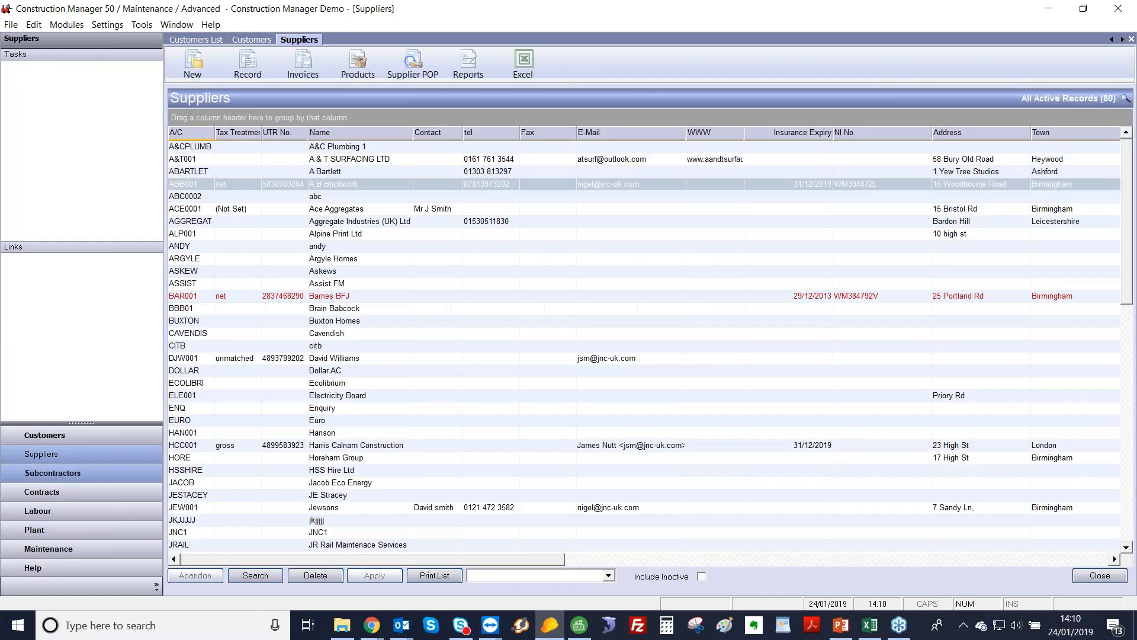
- Show the subcontractors list and select the subcontractor whose tax treatment is unmatched
click(52, 472)
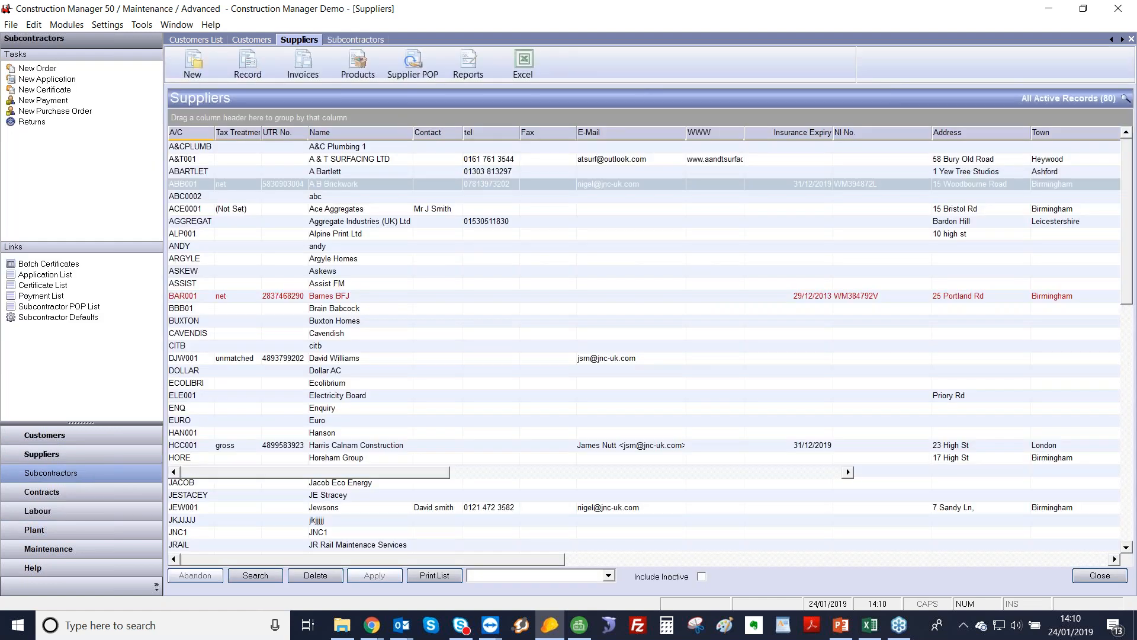
click(353, 174)
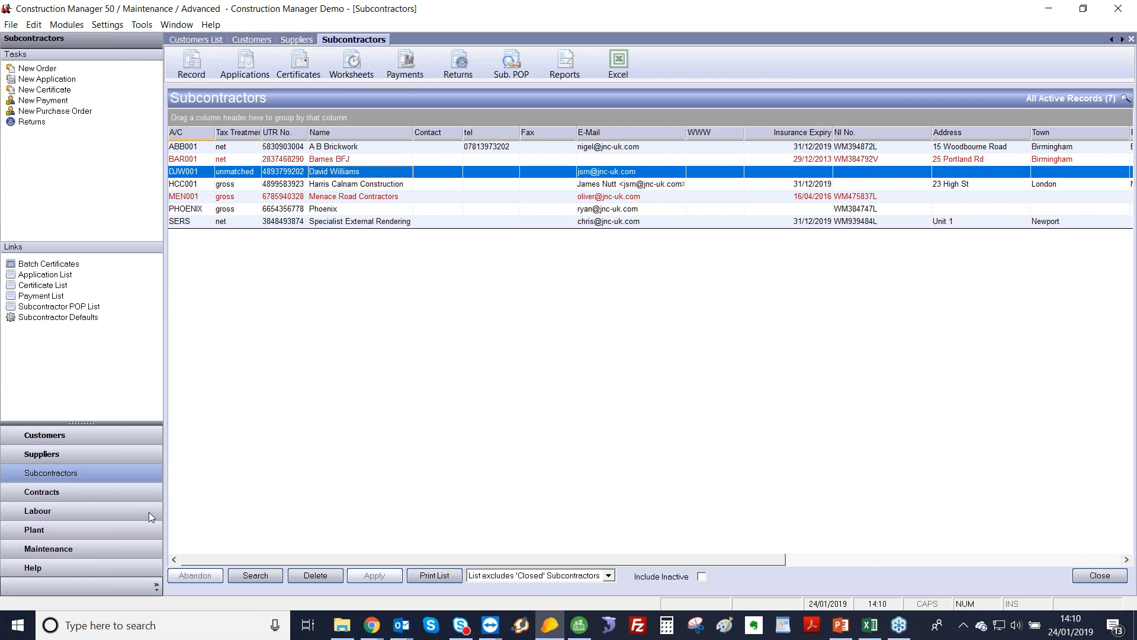
- Open the Prithchards Rd Flats contract from the contracts list
click(112, 496)
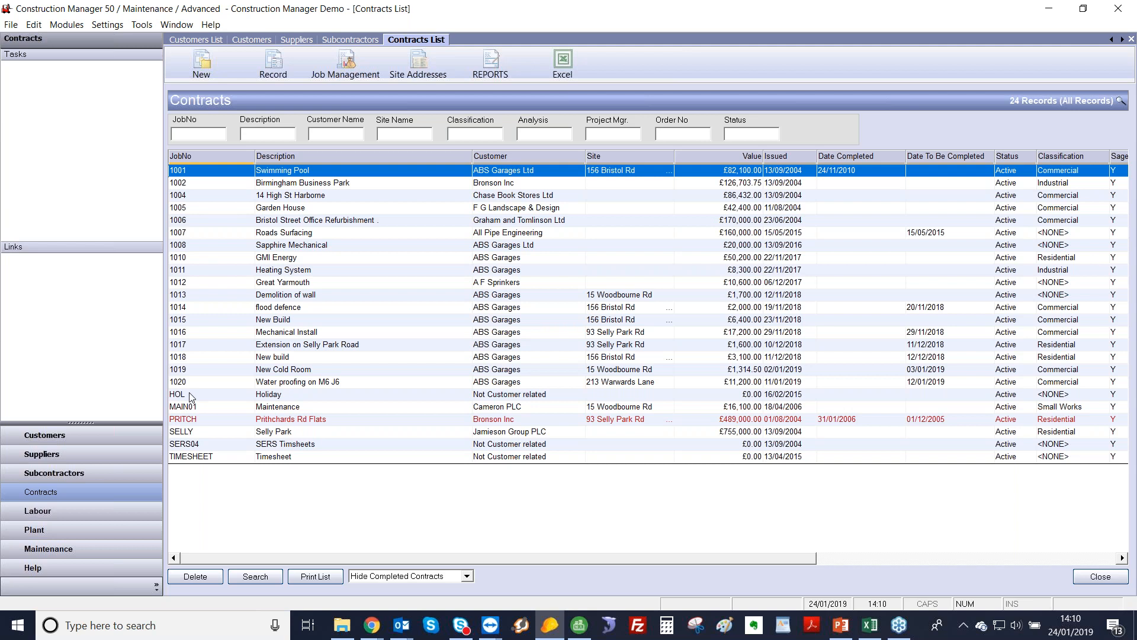
click(281, 433)
click(285, 422)
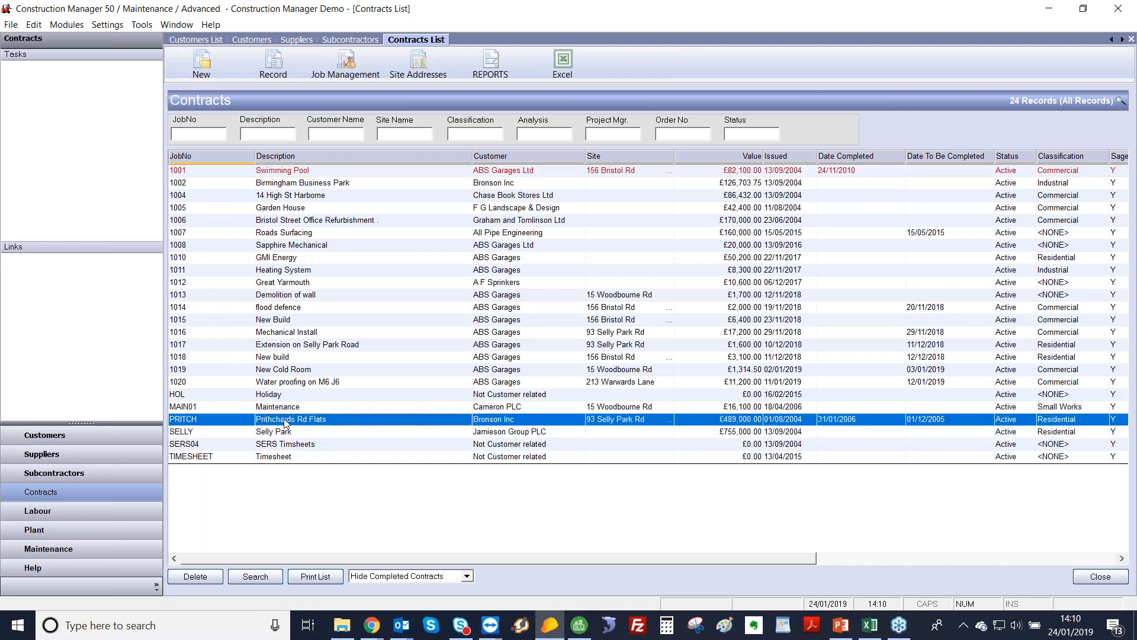
double_click(286, 421)
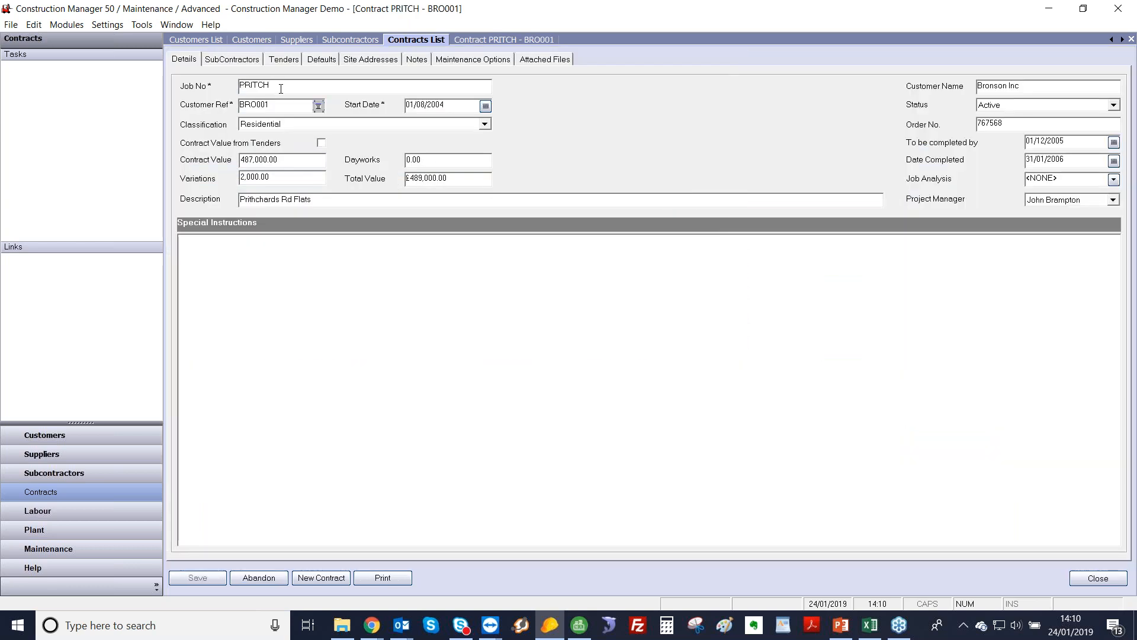
- Search the contract's customer lookup by description for "all" and dismiss it without choosing a customer
click(322, 107)
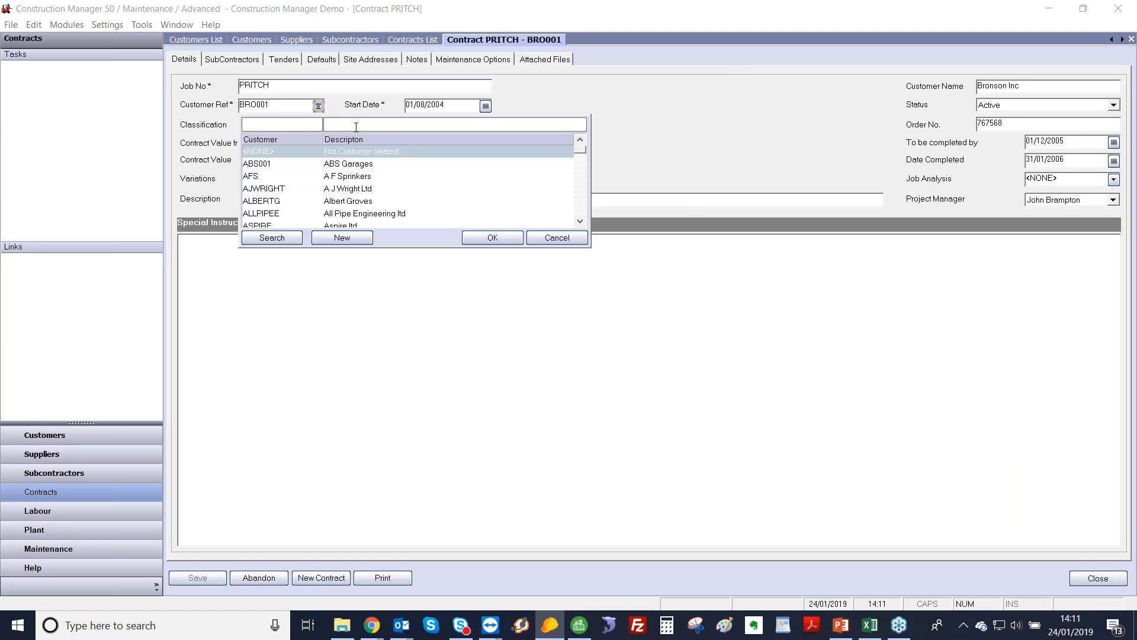
click(356, 127)
text(all)
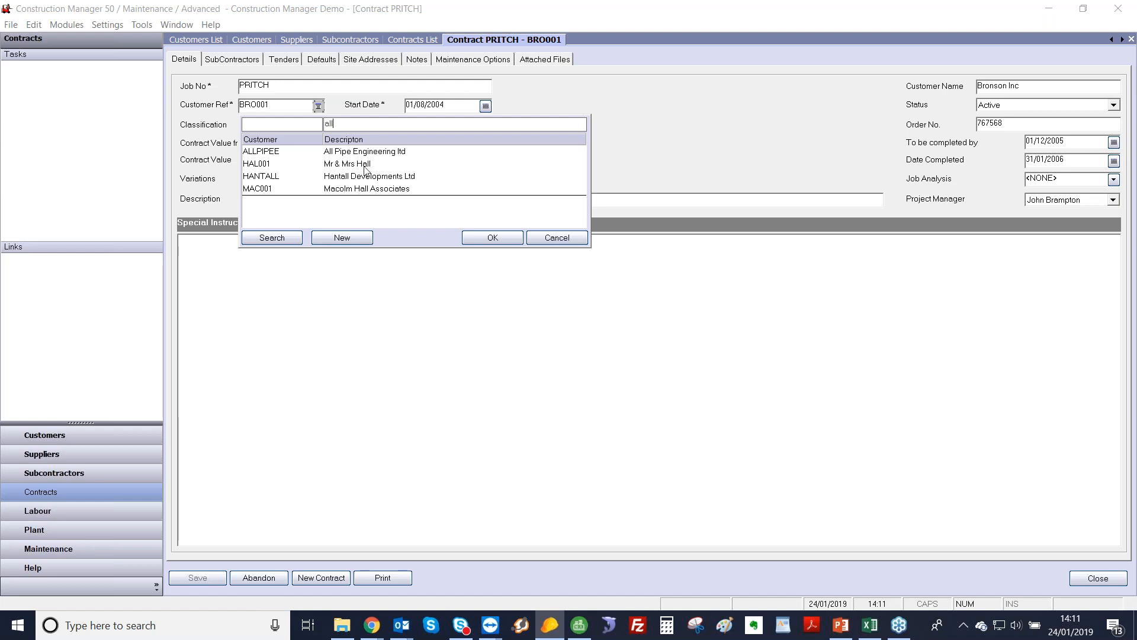
click(556, 238)
- Examine the contract's start date and the available classification options
click(464, 110)
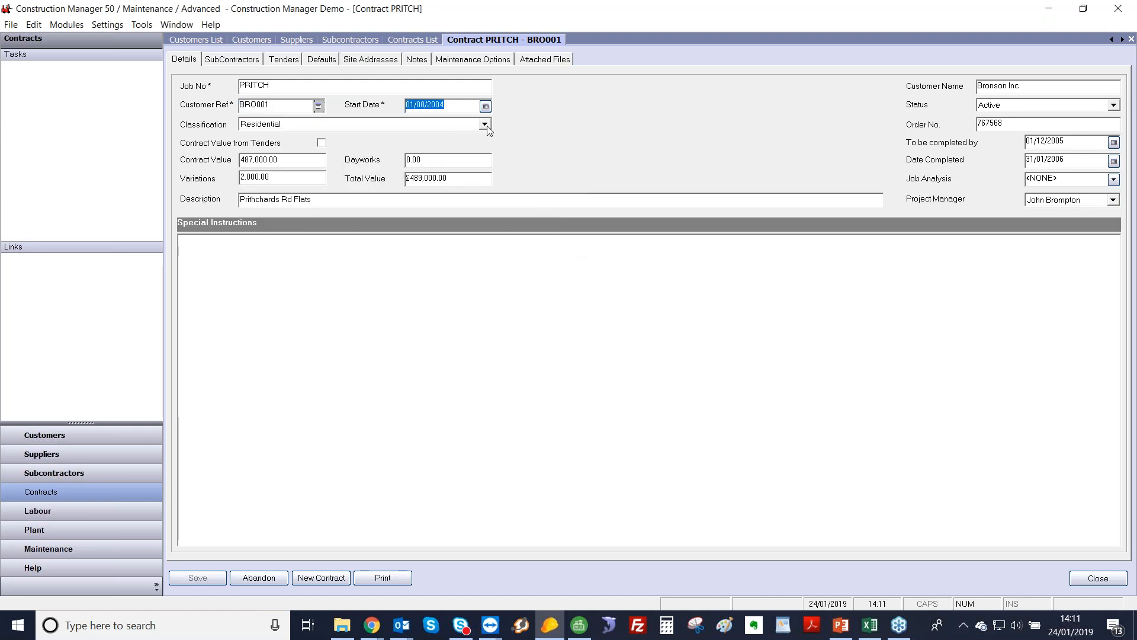
click(485, 125)
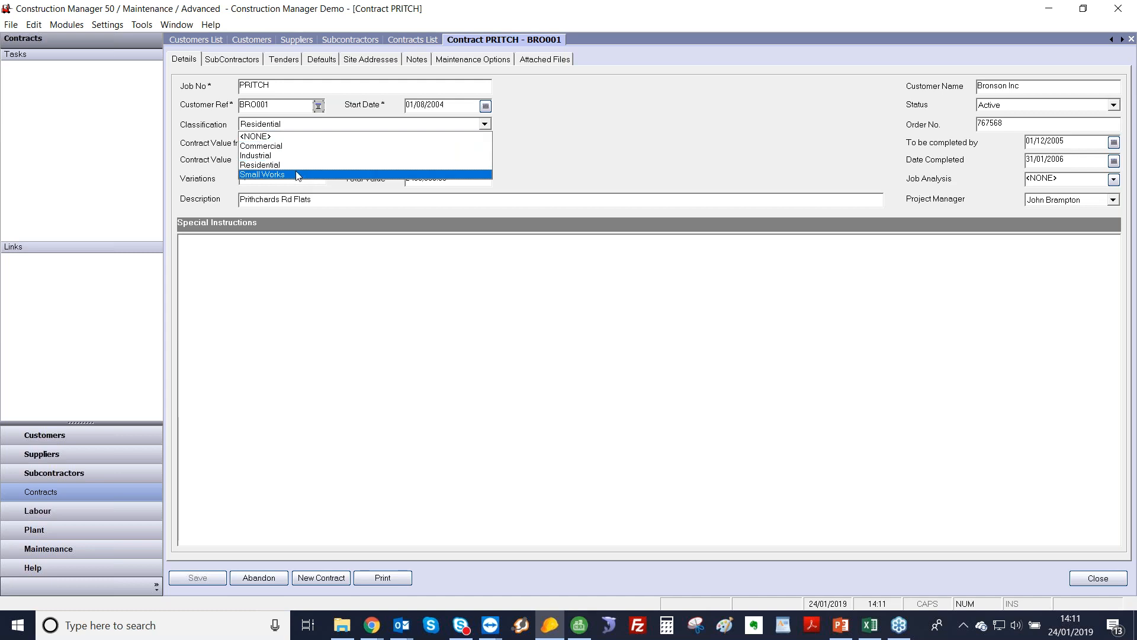
click(585, 156)
- Review the contract value, dayworks, variations, total value and description of the contract
drag(285, 162, 225, 150)
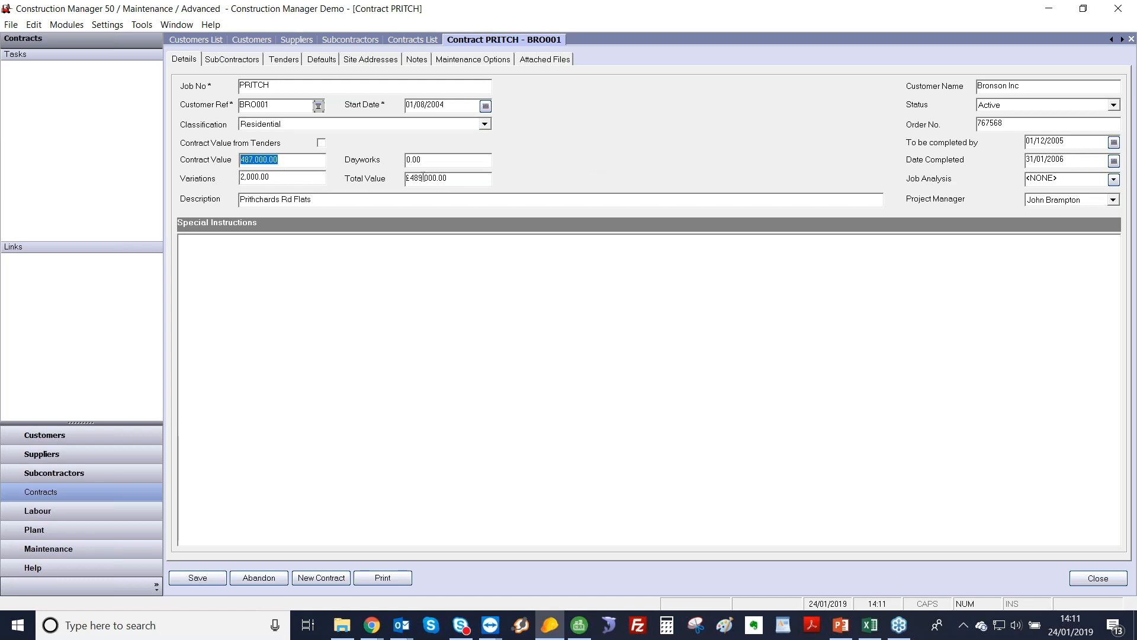
click(431, 158)
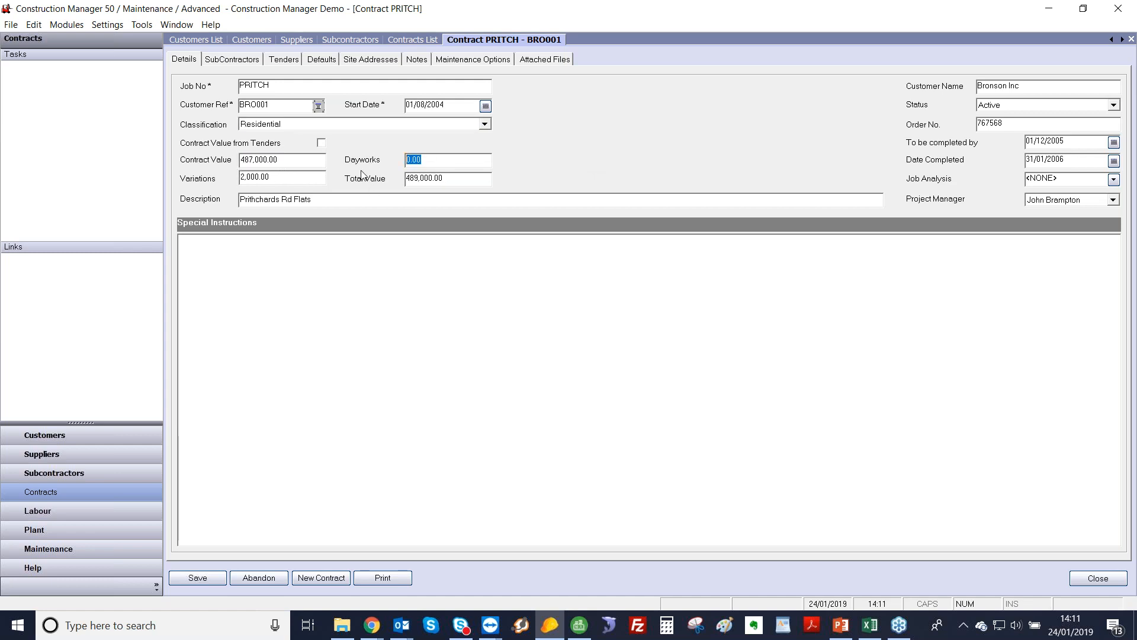
drag(279, 177, 219, 178)
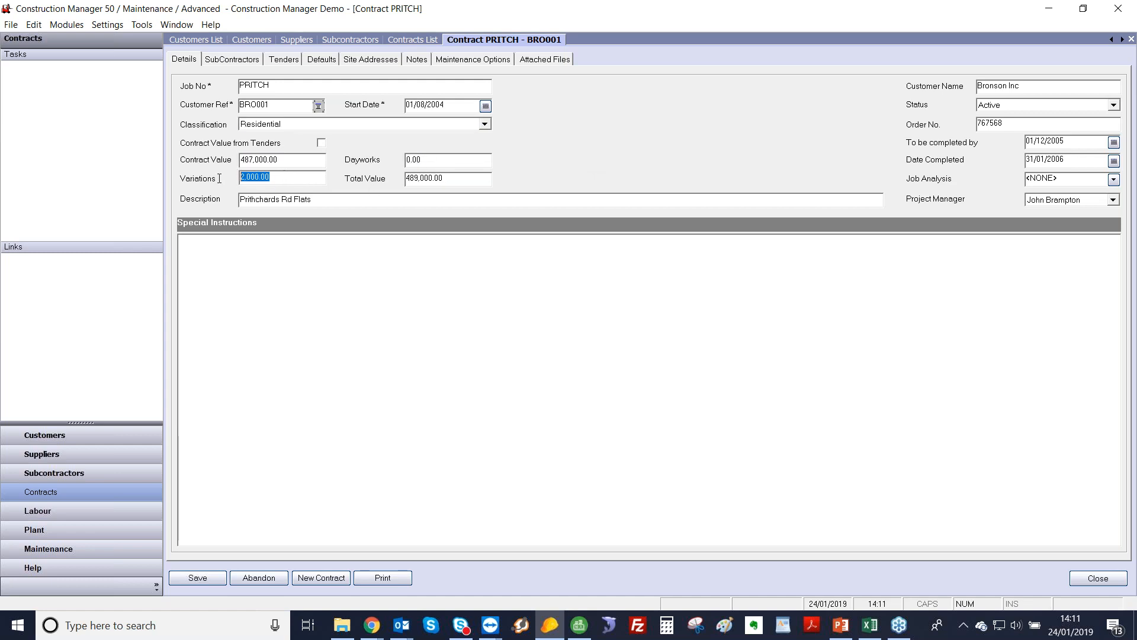
click(455, 180)
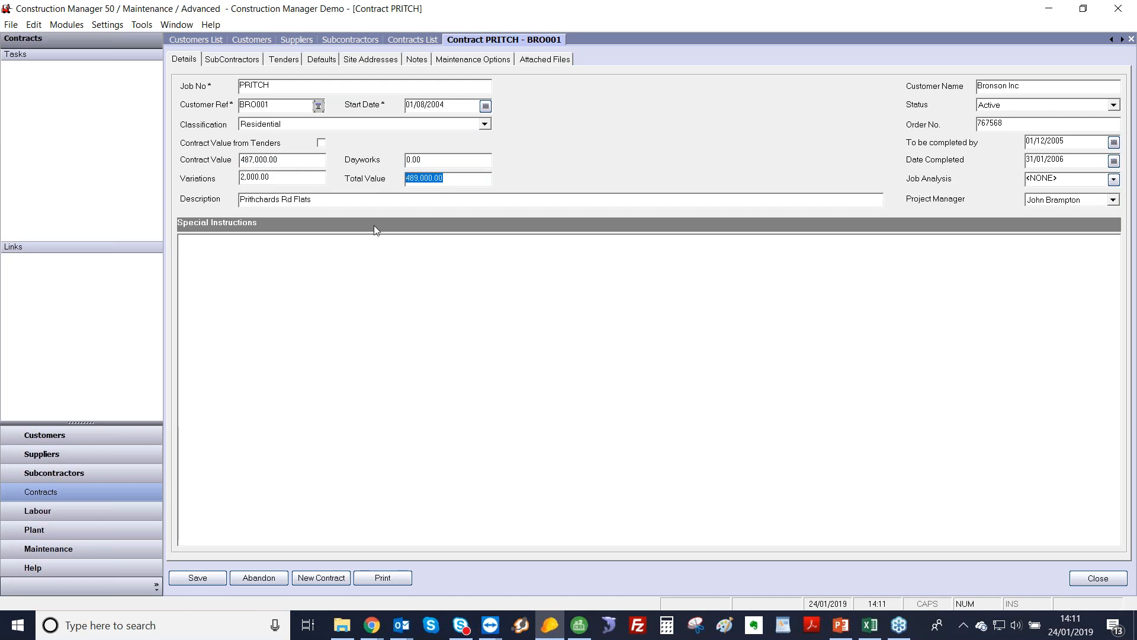
drag(322, 202, 212, 202)
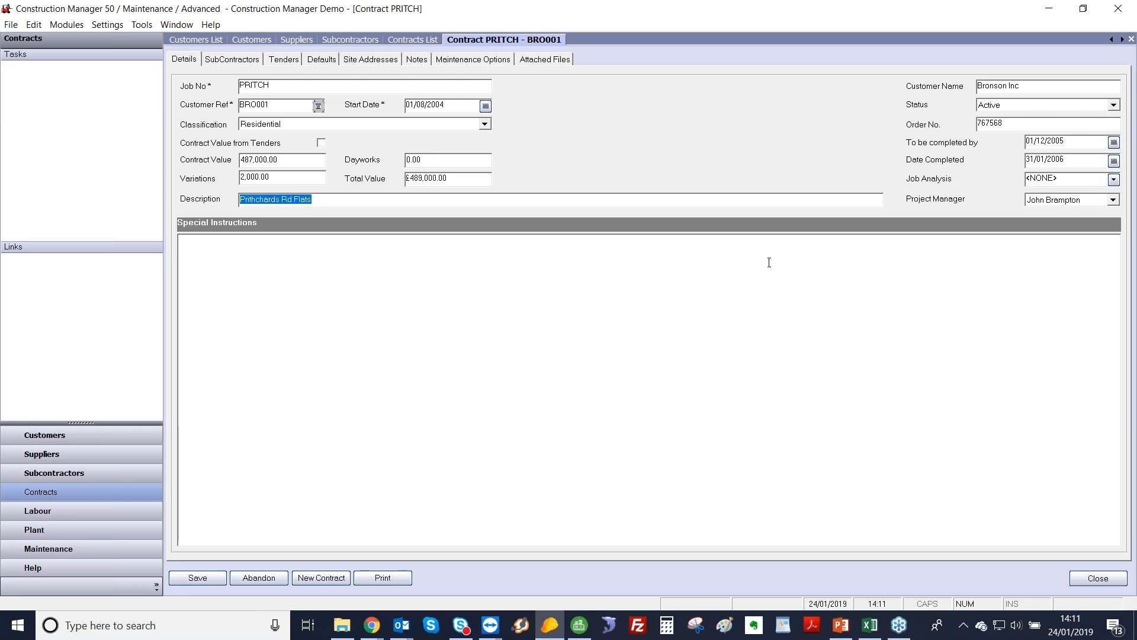
- Examine the contract's status options, order number, target completion date and actual completion date
click(1114, 105)
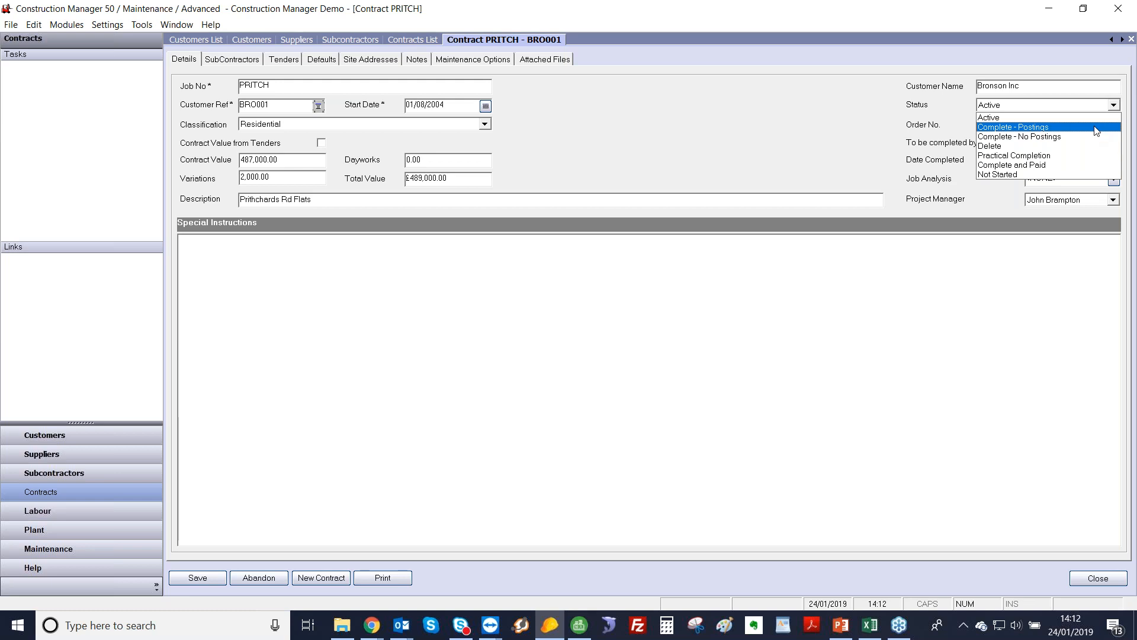
click(833, 138)
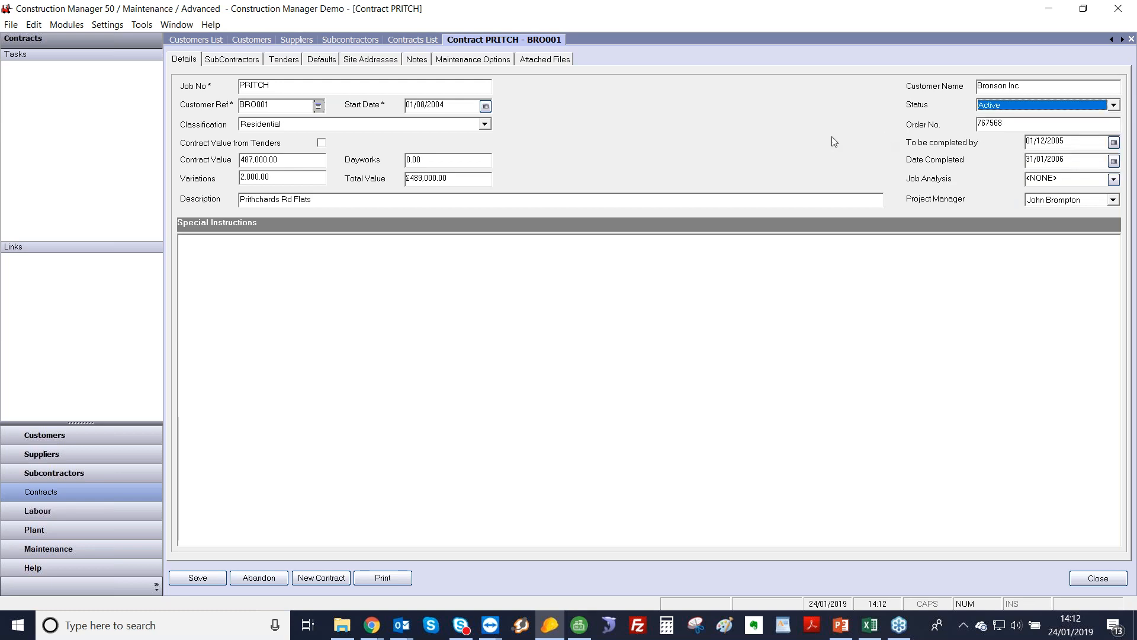
key(Tab)
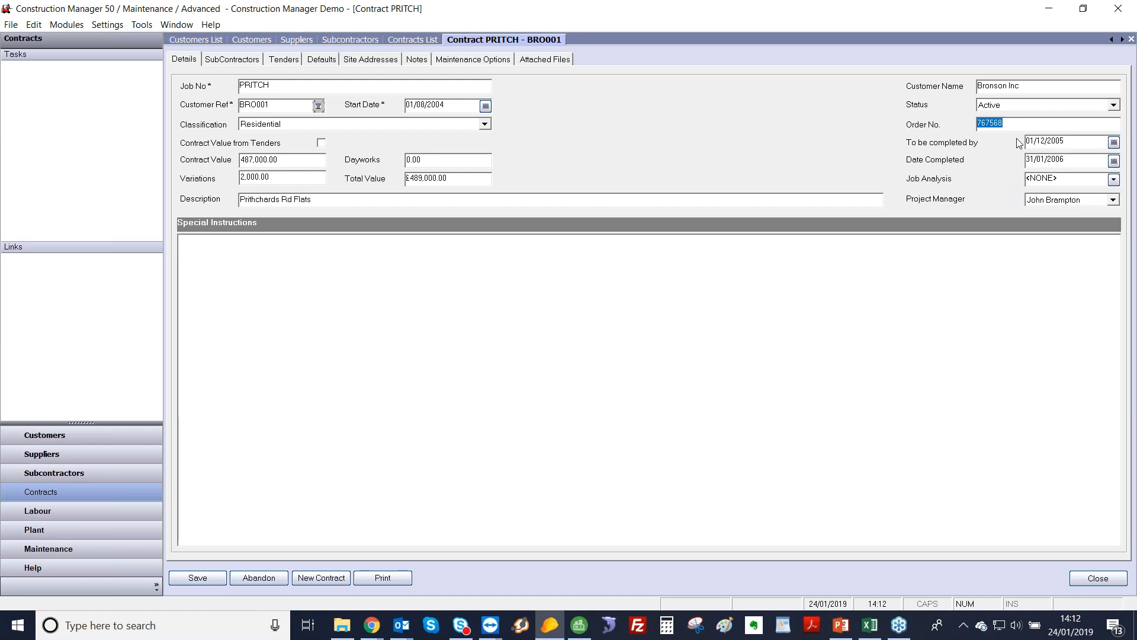
click(1081, 142)
click(1083, 163)
- Check the contract's default discount and retention period against the Date Completed in its main details
click(322, 59)
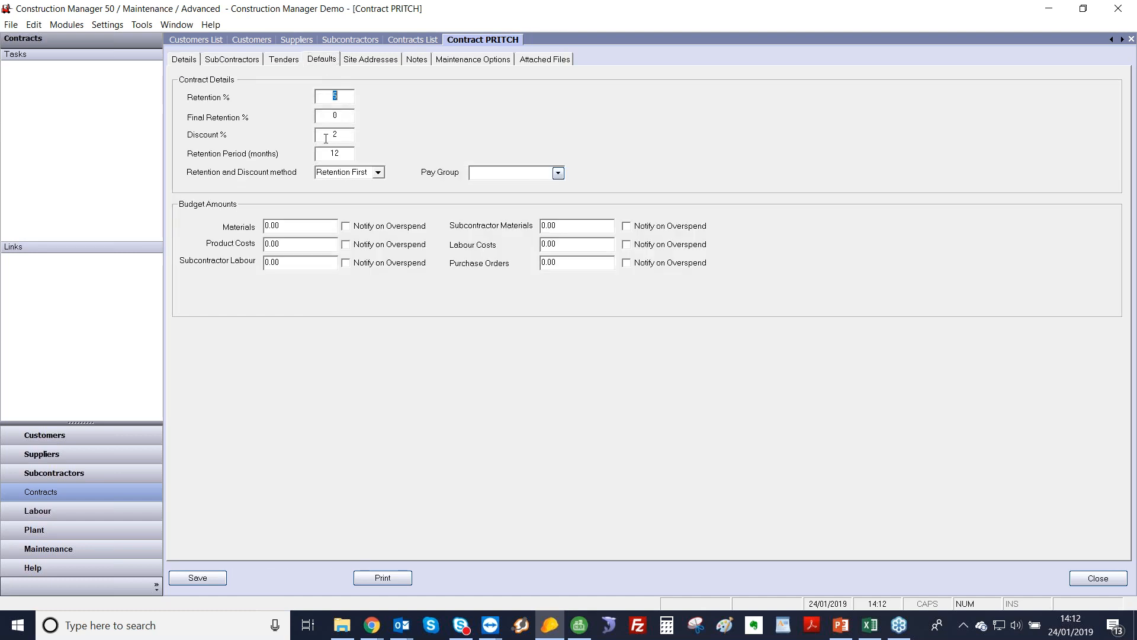
click(345, 135)
click(344, 154)
double_click(336, 152)
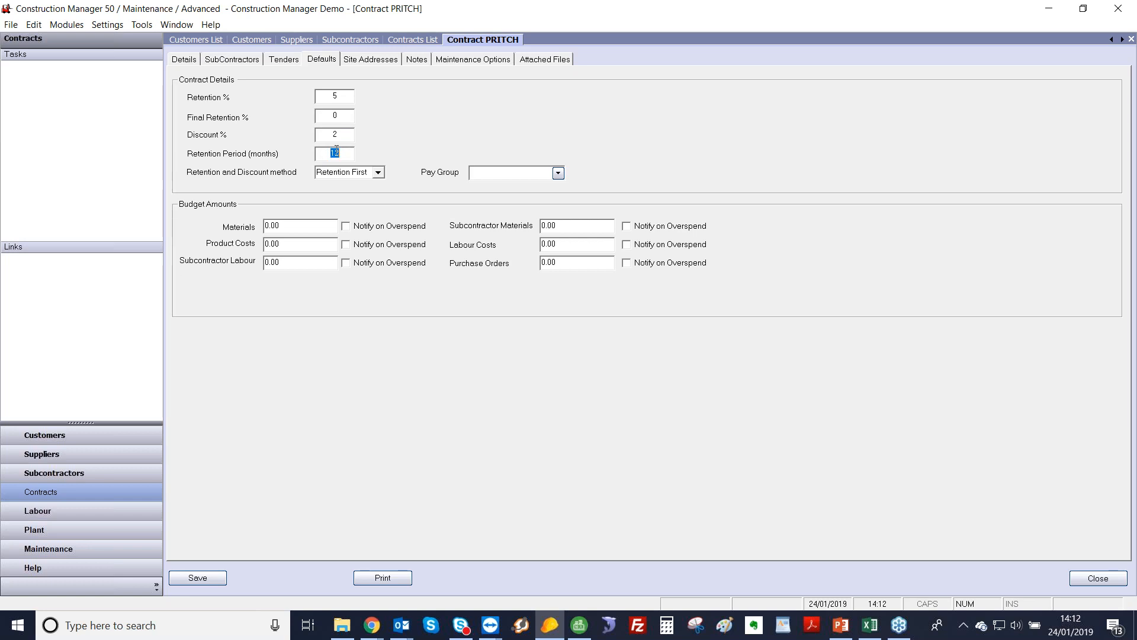
click(184, 59)
double_click(1070, 163)
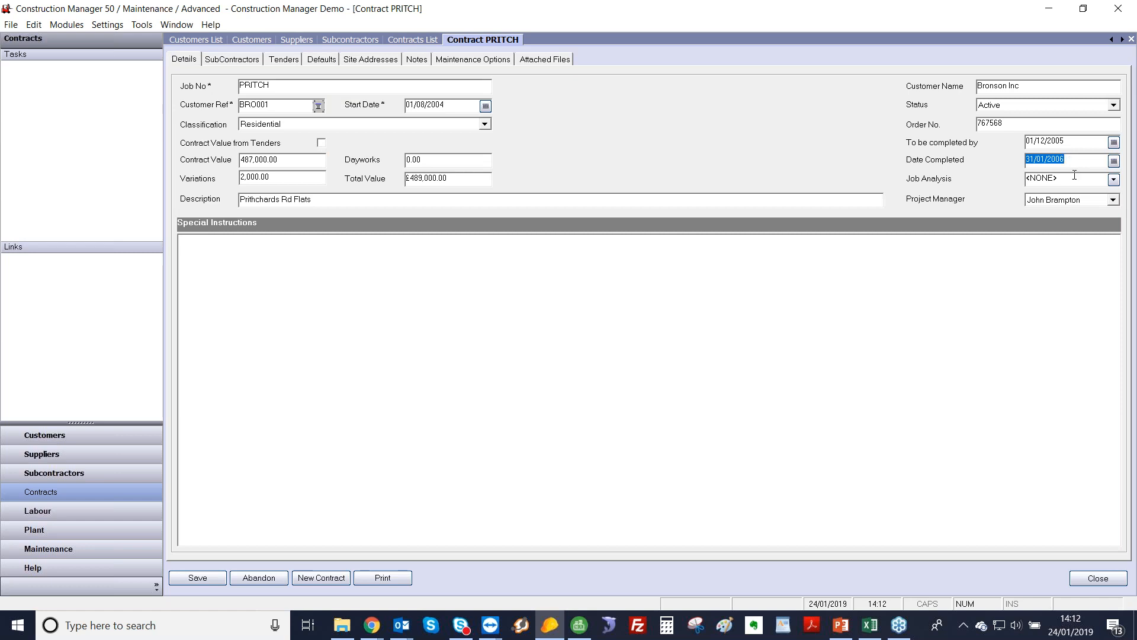
- Examine the project manager and job analysis options available for the contract
click(1113, 200)
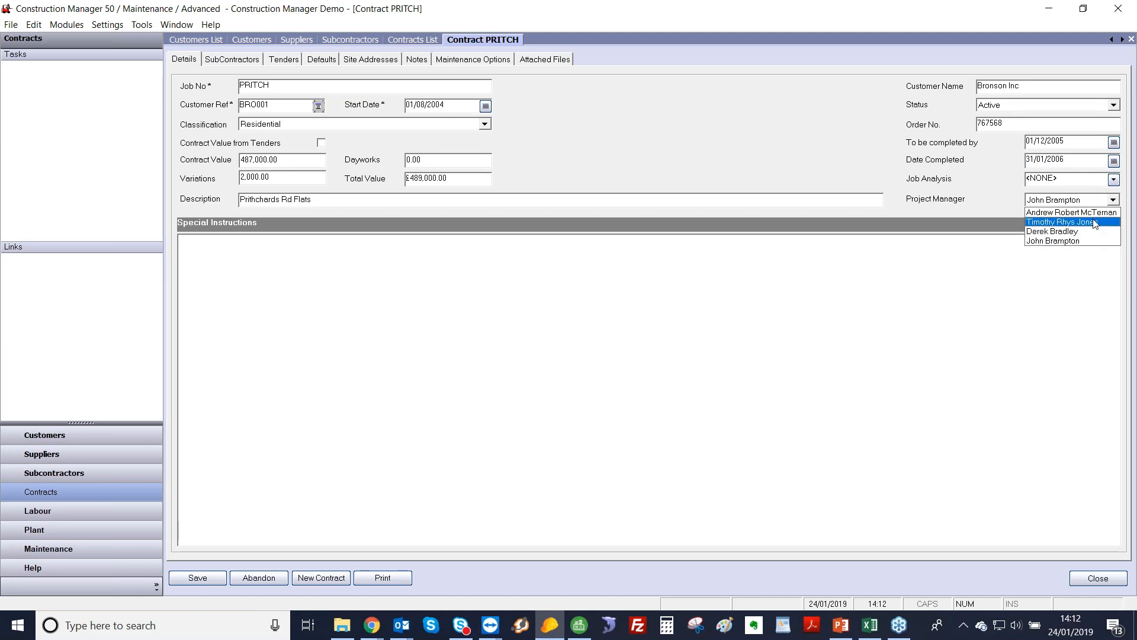
click(1005, 201)
click(1114, 180)
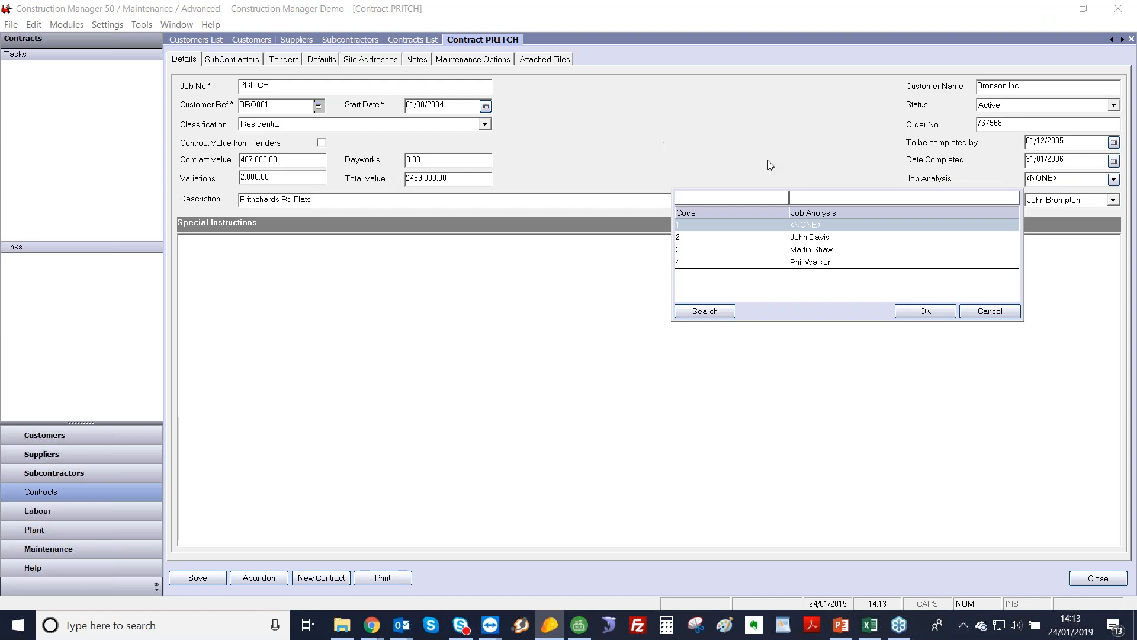
click(988, 310)
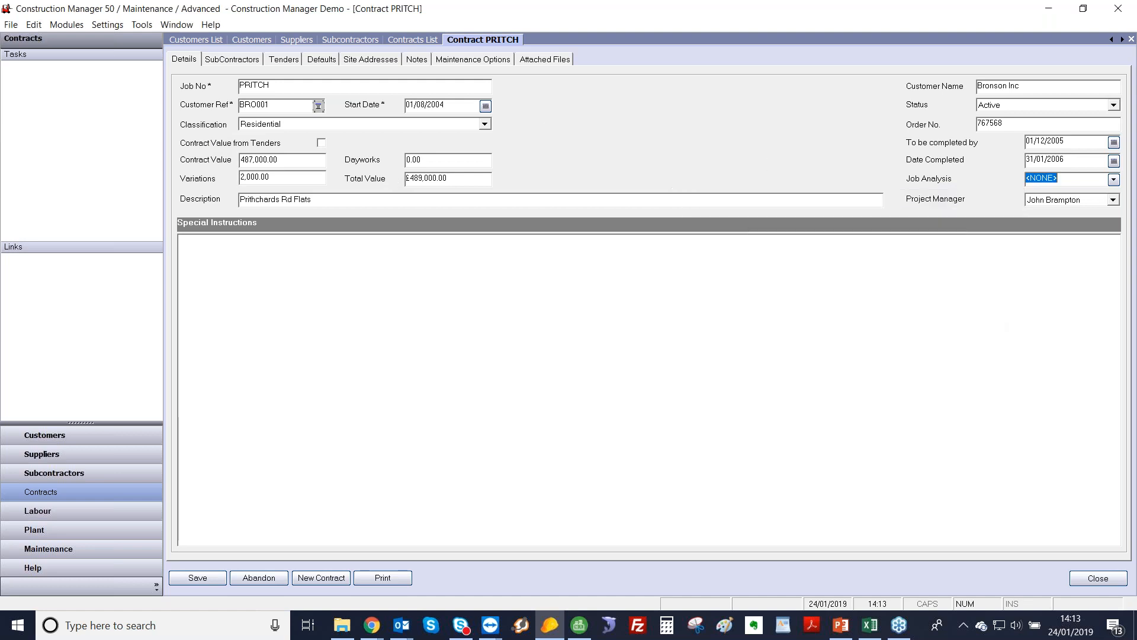
- Review the contract's site addresses and the tender budgets in its Demolition group
click(372, 64)
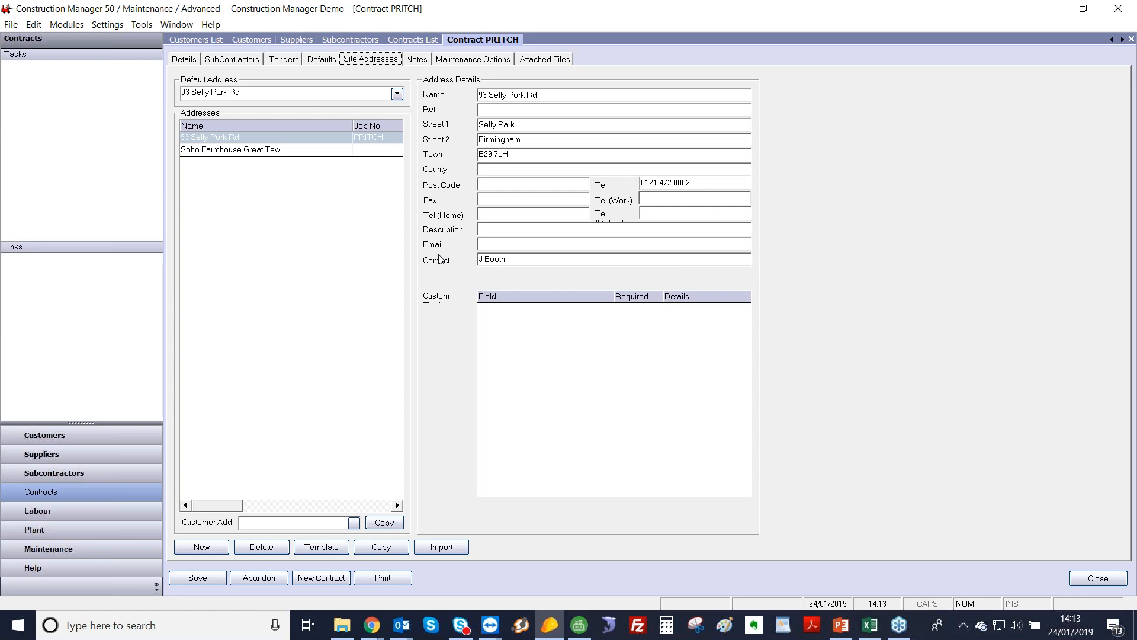
click(289, 63)
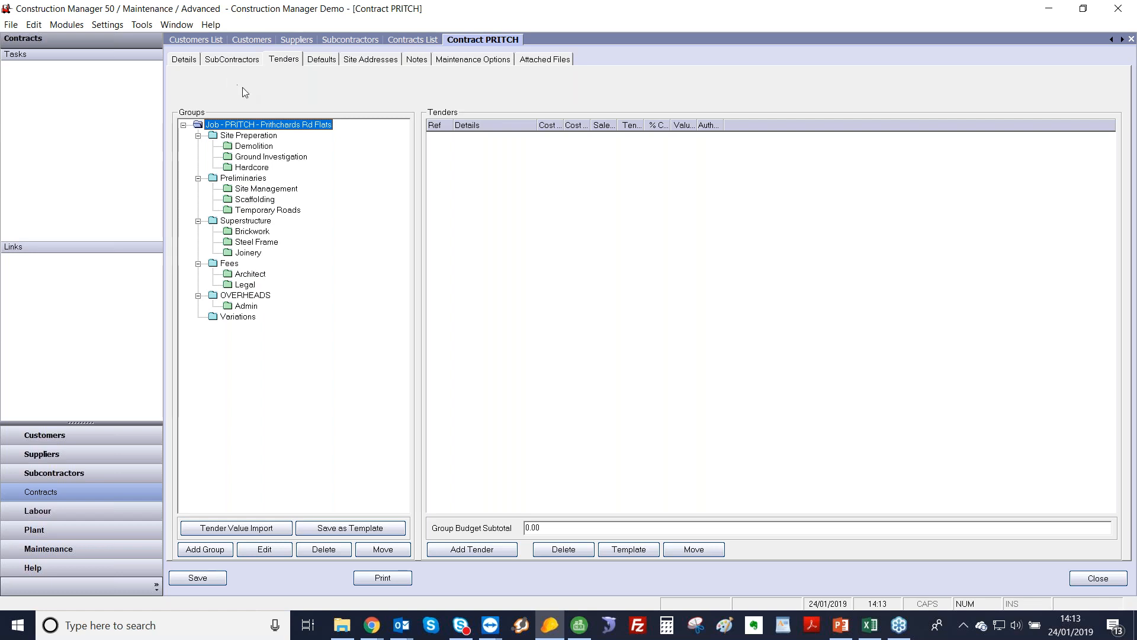
click(261, 147)
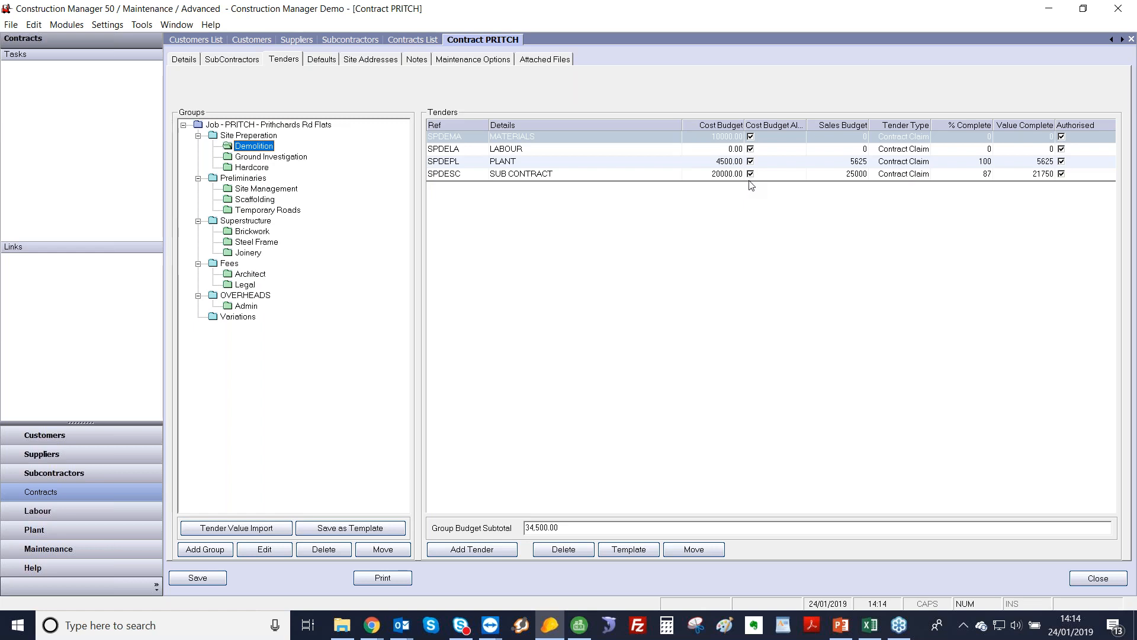
- Examine the tender details of the JNC group in the Structure 3 tender template
click(643, 551)
click(365, 261)
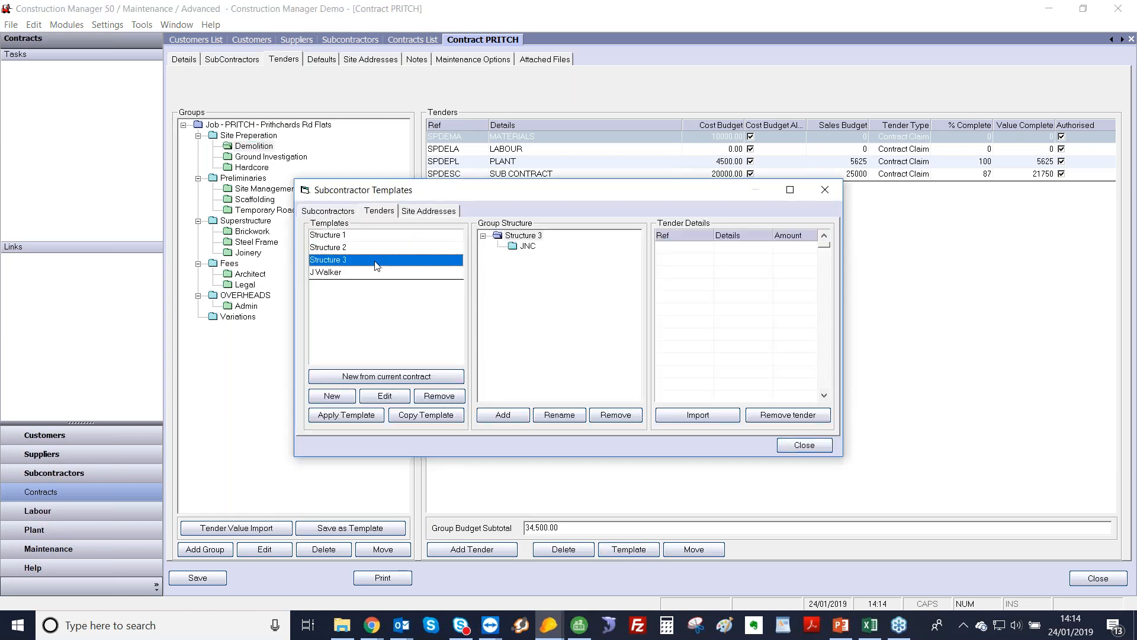
click(524, 246)
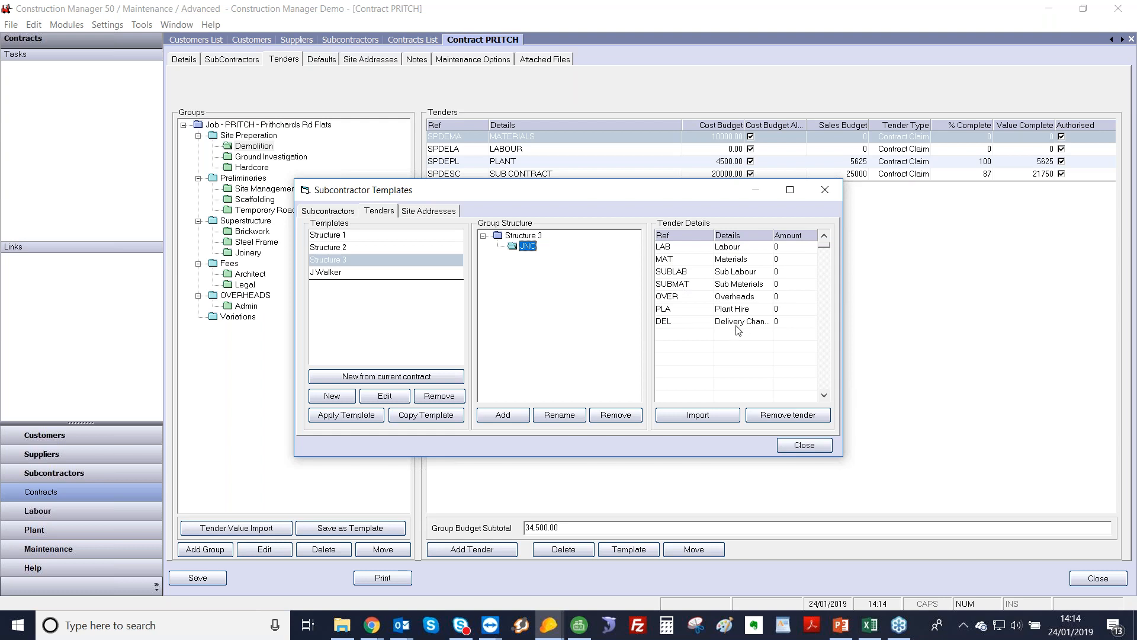
click(798, 452)
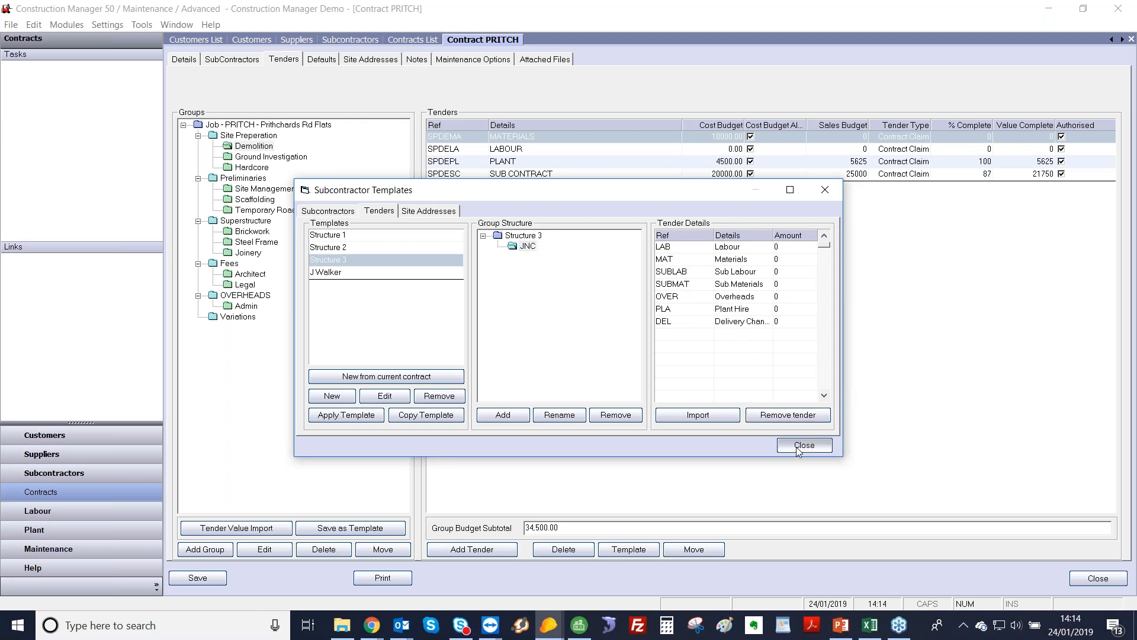
- Close the contract record and open Job Management for all listed contracts with all dates included
click(1097, 578)
click(593, 370)
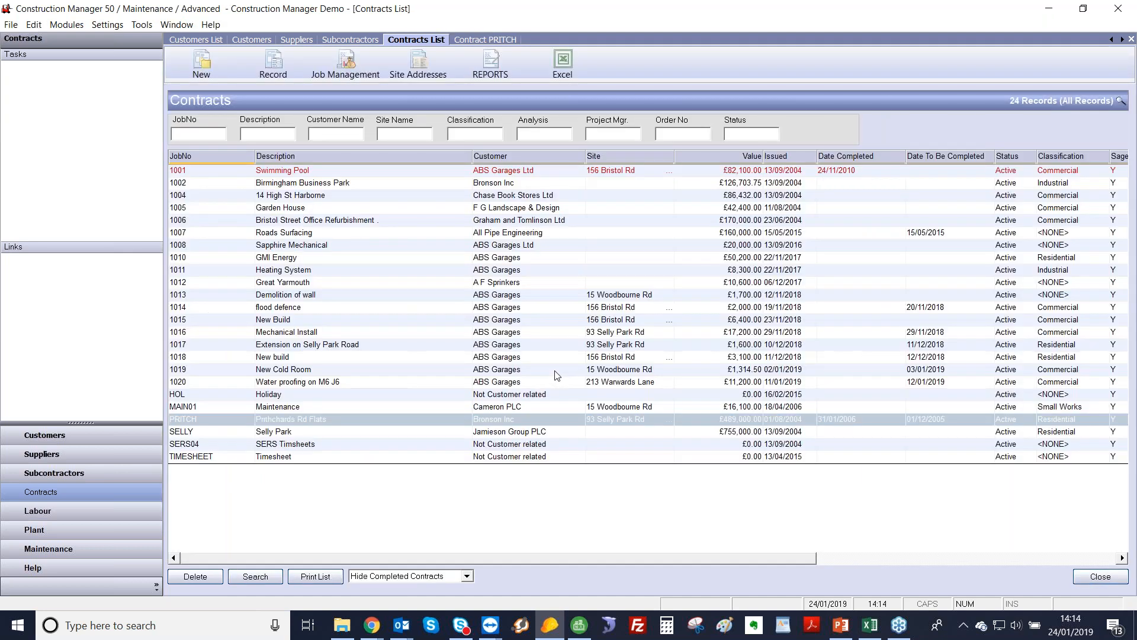
key(ctrl+a)
click(345, 63)
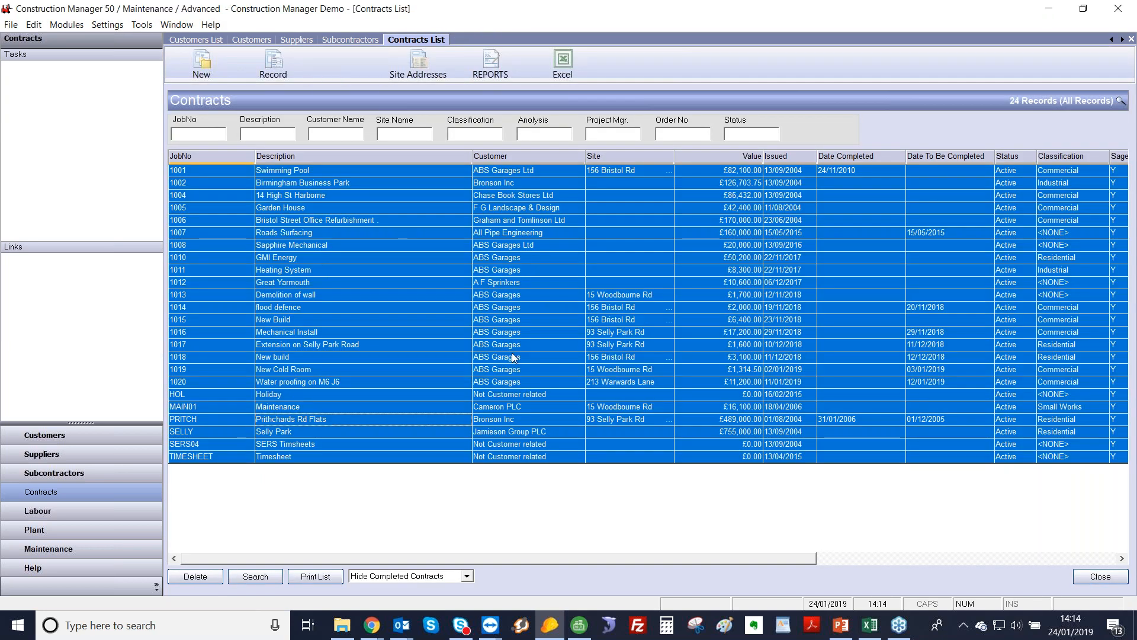
click(492, 344)
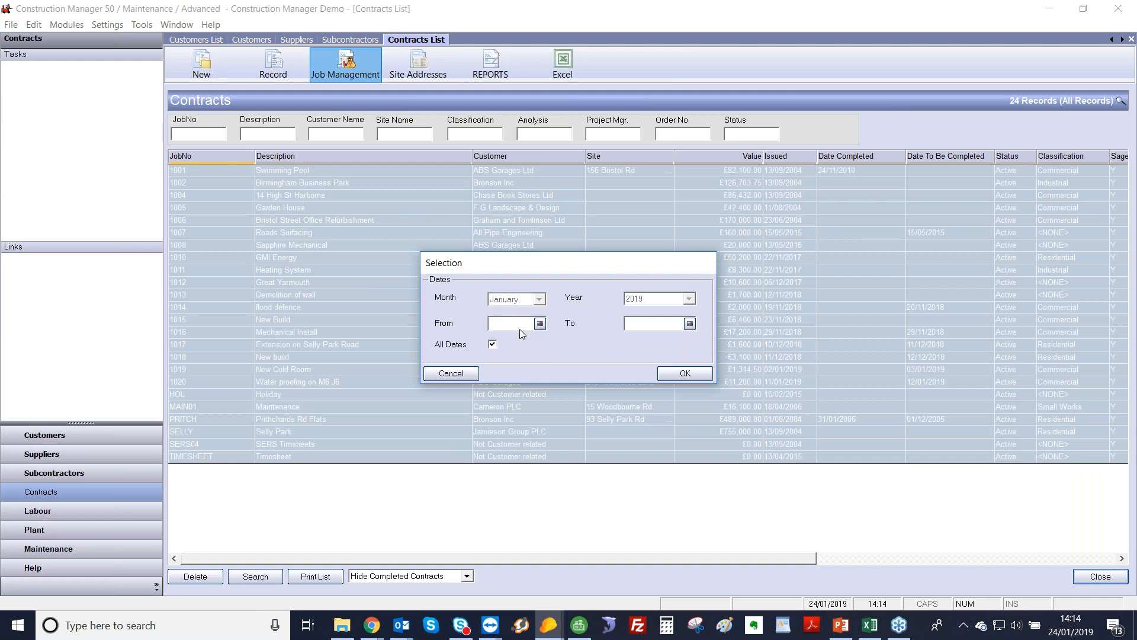
click(684, 373)
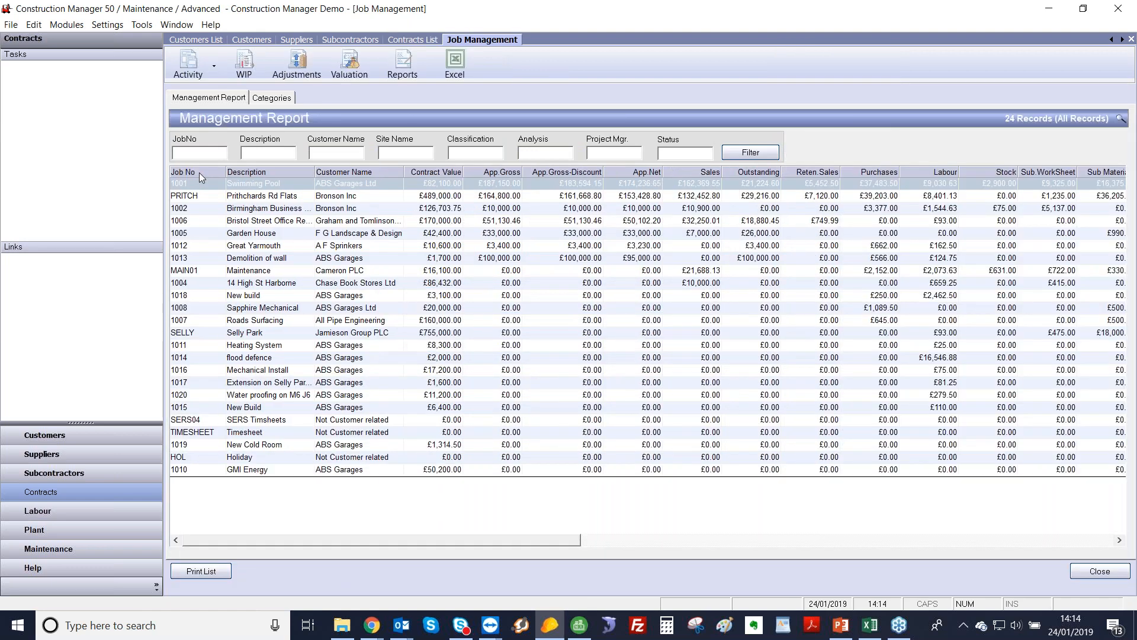
- Sort the management report by job number and examine the sales, costs, profit and outstanding orders of the SELLY and PRITCH jobs
click(199, 172)
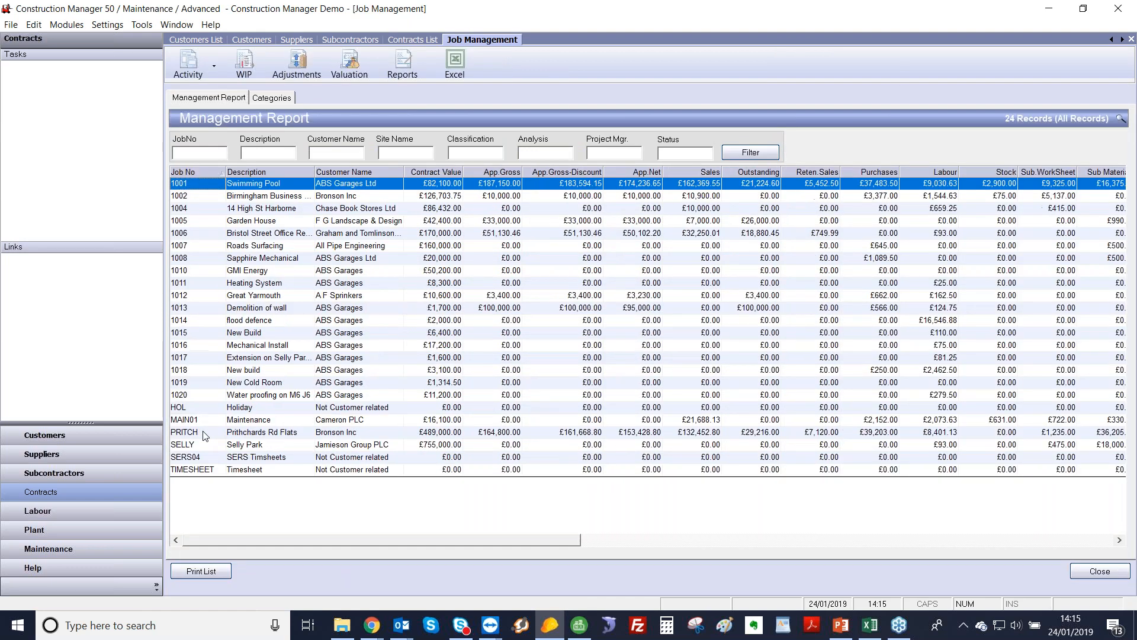
click(196, 445)
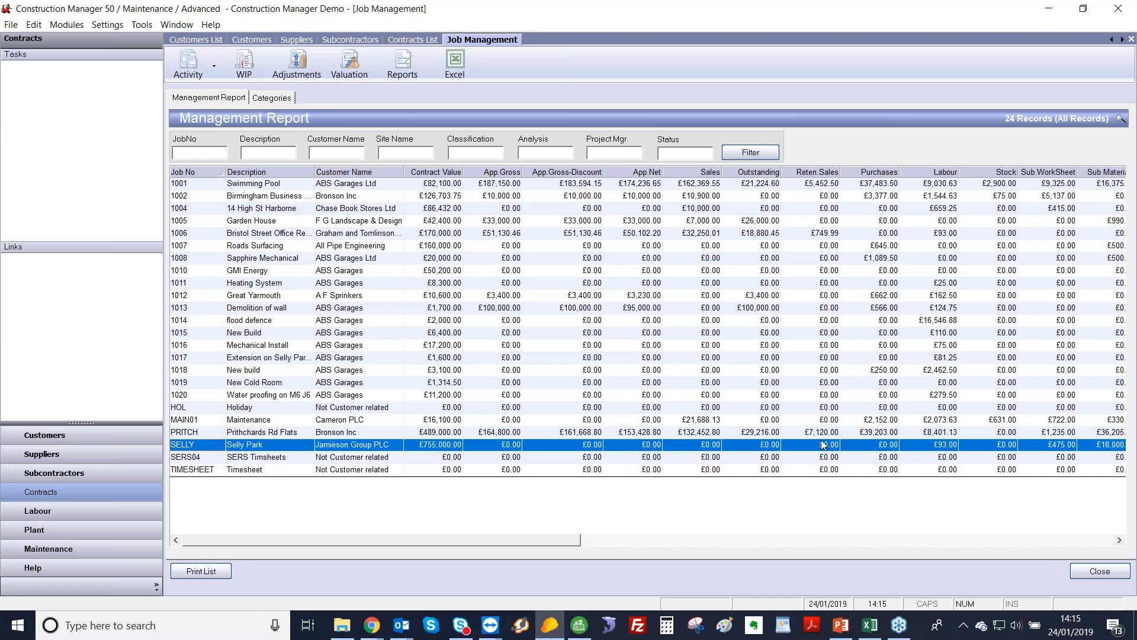
drag(507, 540, 774, 551)
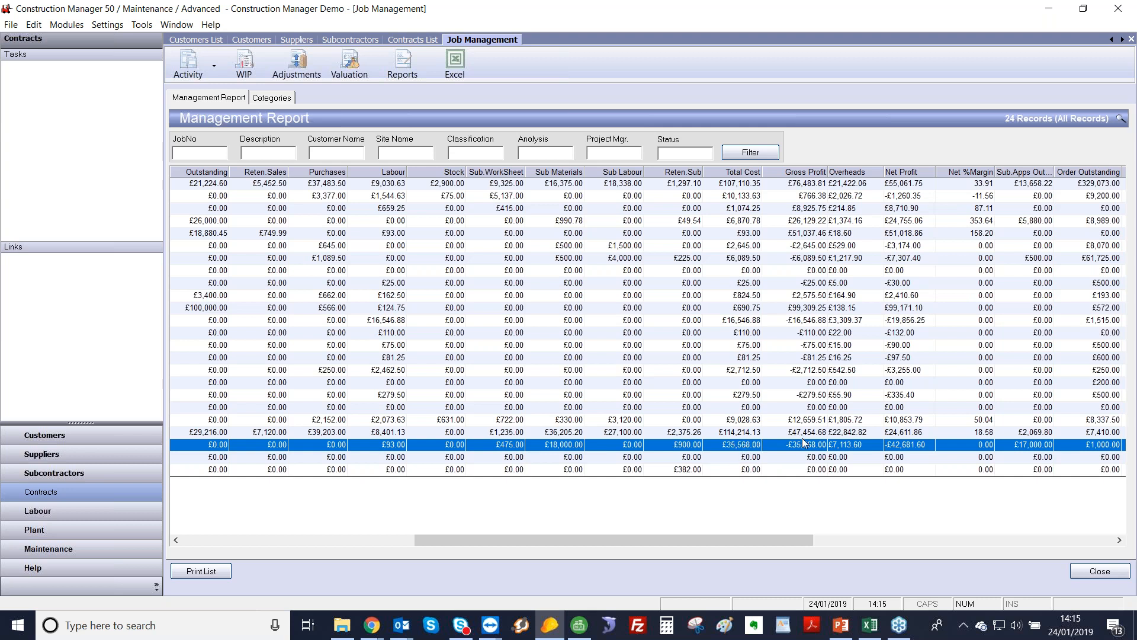
click(1093, 435)
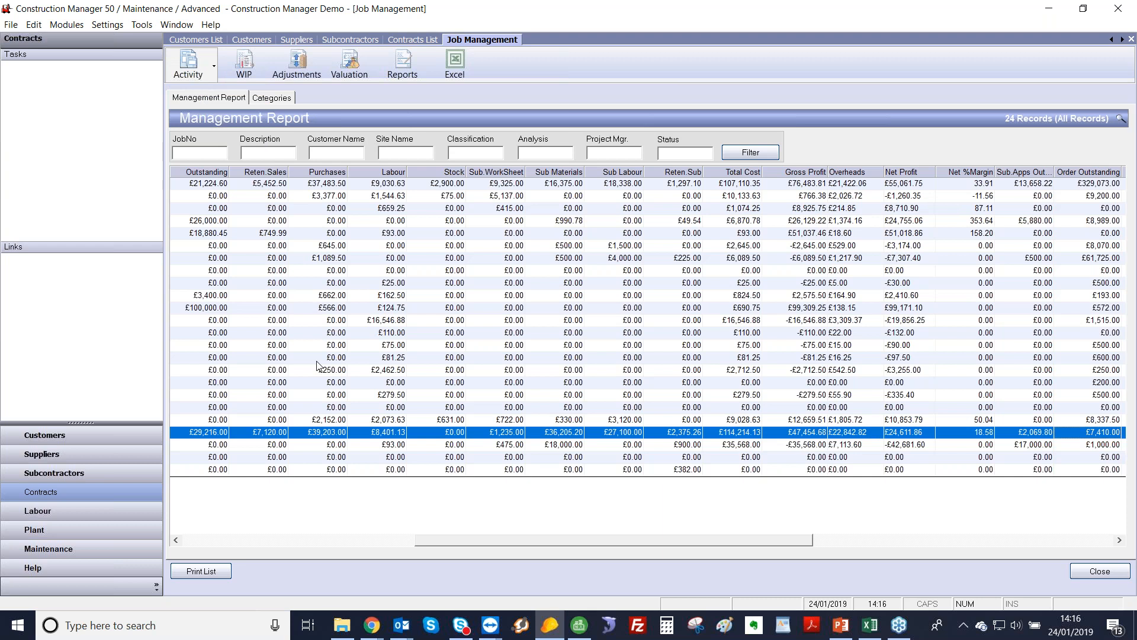
- Examine the purchases activity behind the PRITCH job's costs
drag(441, 270, 382, 272)
click(411, 196)
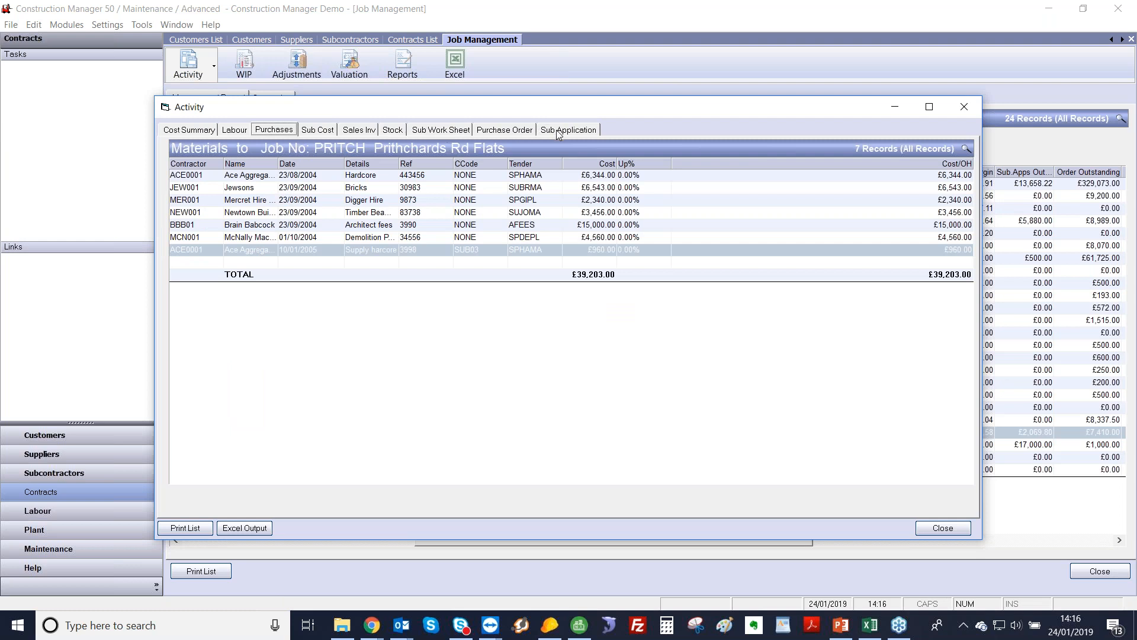
click(965, 111)
- Close all open windows and list the subcontractor work sheets for all dates
click(176, 24)
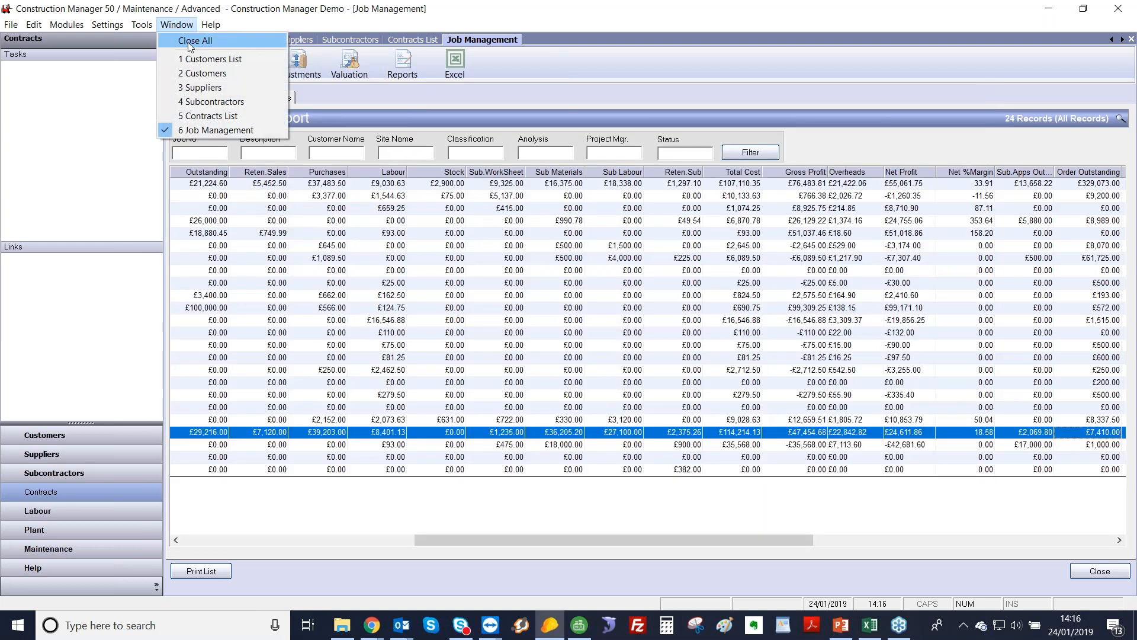
click(189, 43)
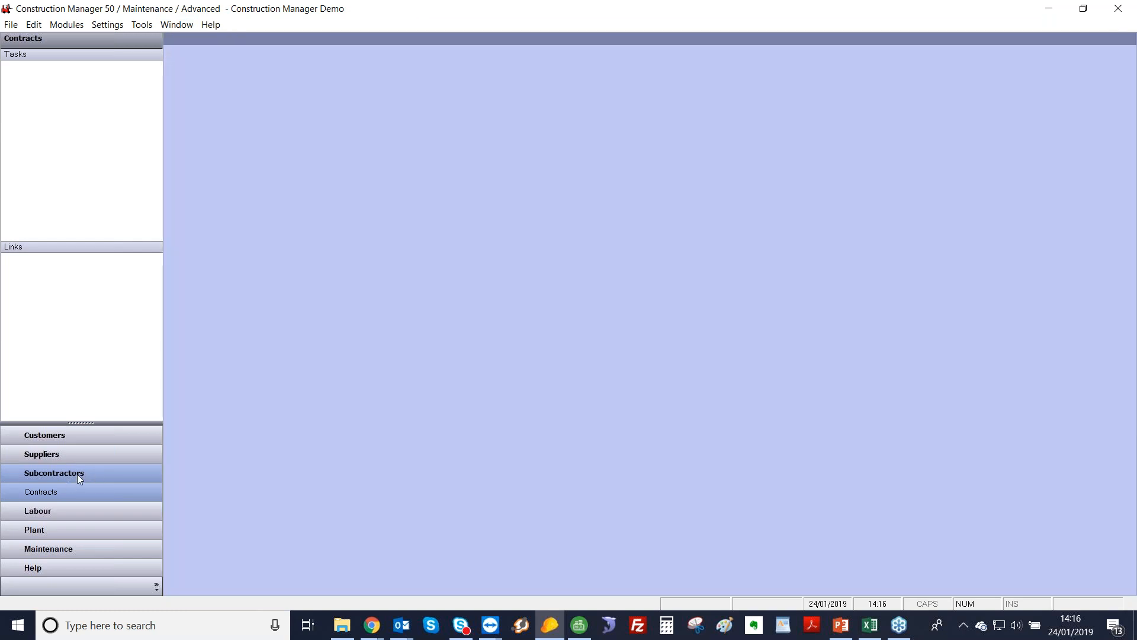
click(67, 480)
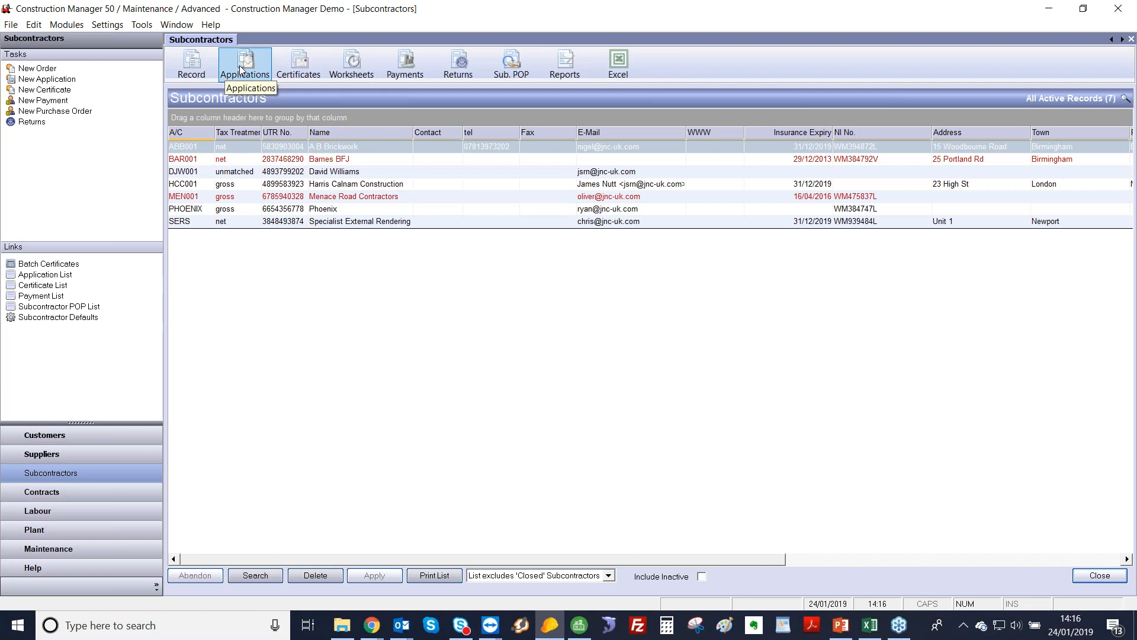
click(358, 58)
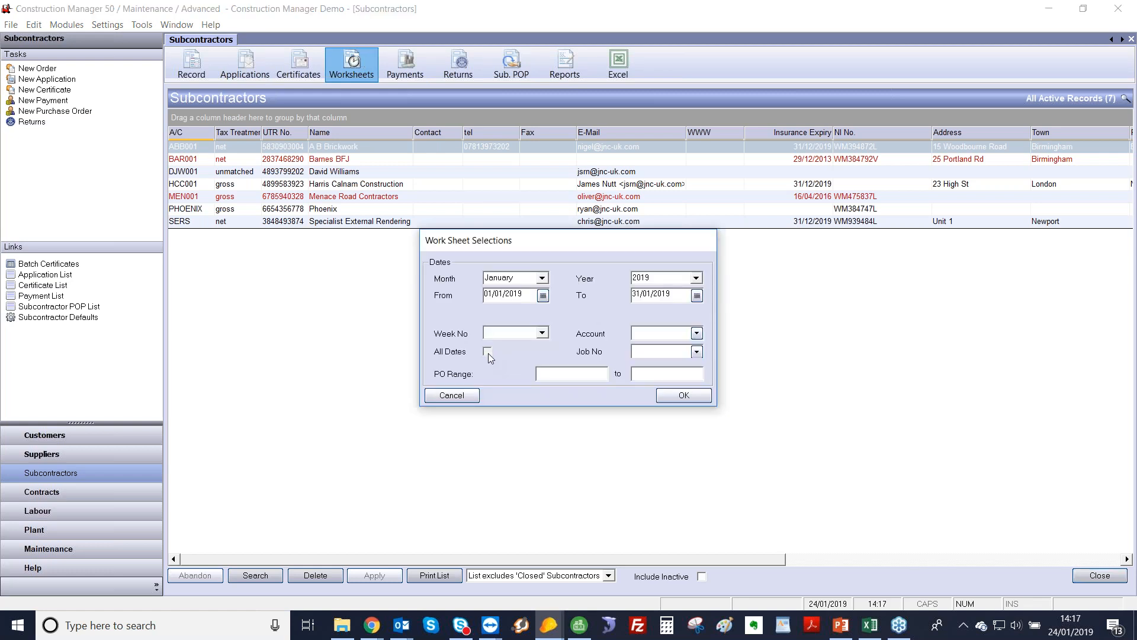
click(487, 352)
click(684, 395)
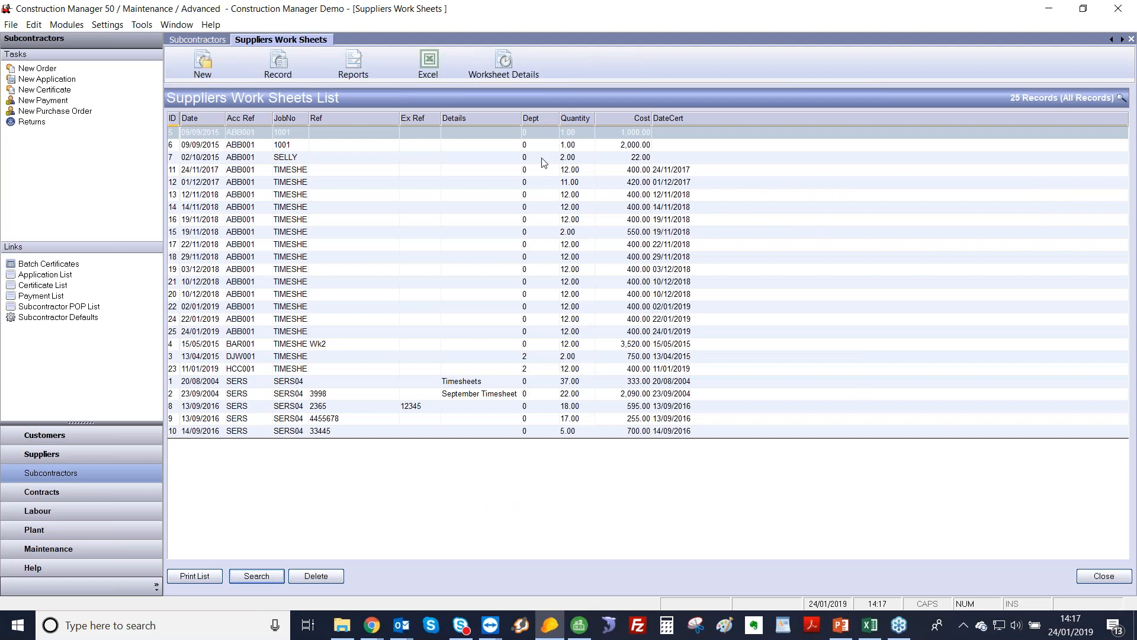
- Start a new worksheet for subcontractor A B Brickwork against the TIMESHEET job
click(199, 66)
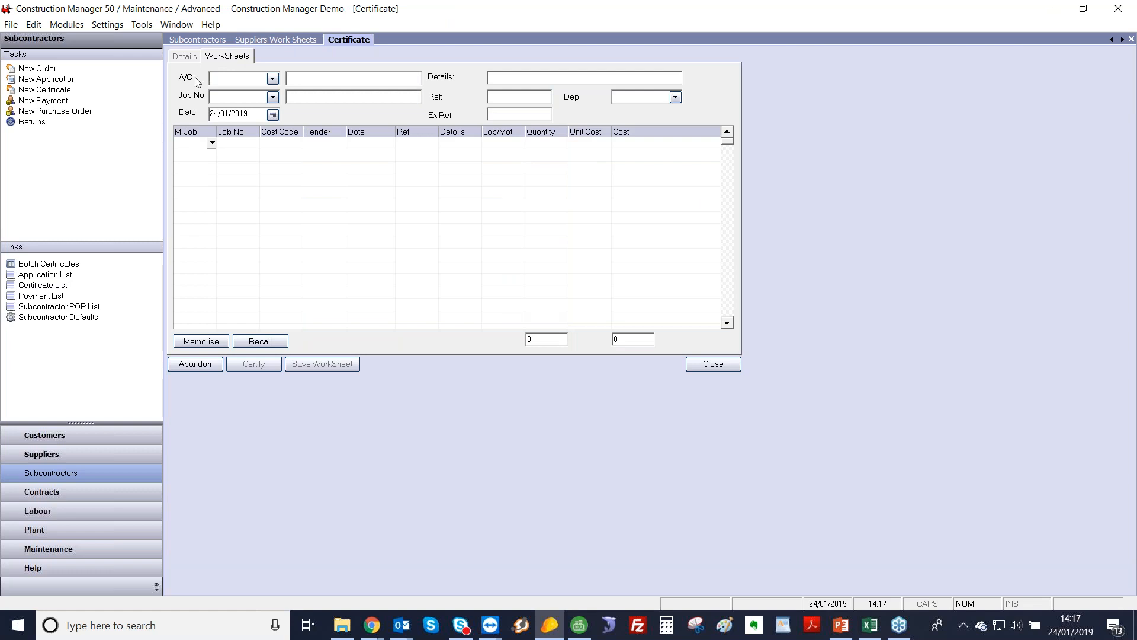
click(272, 79)
click(421, 123)
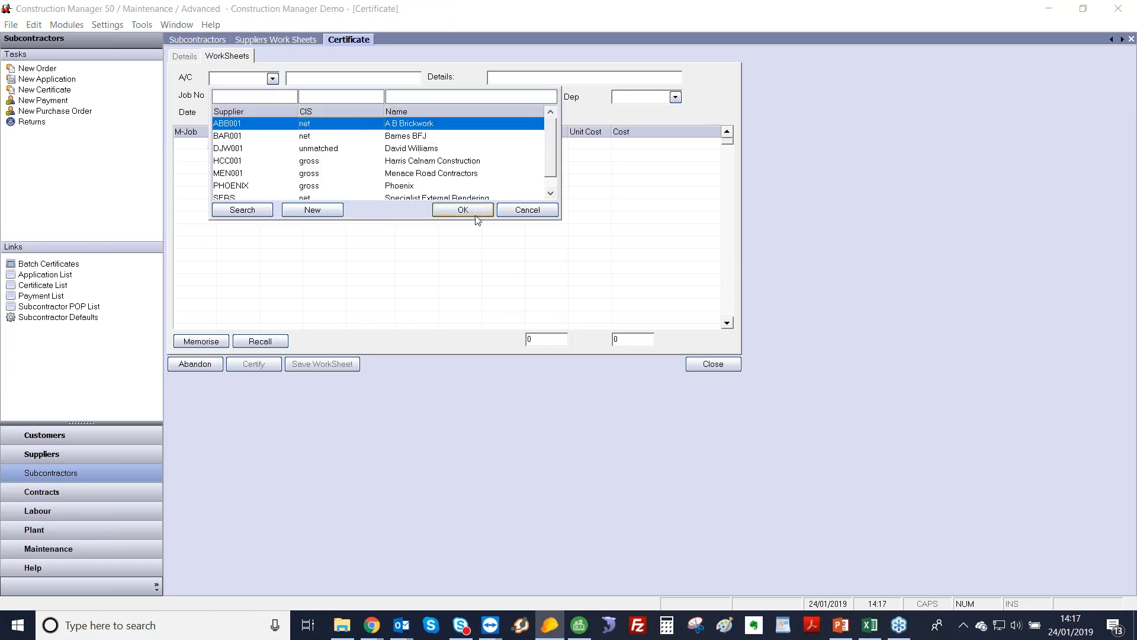
click(467, 214)
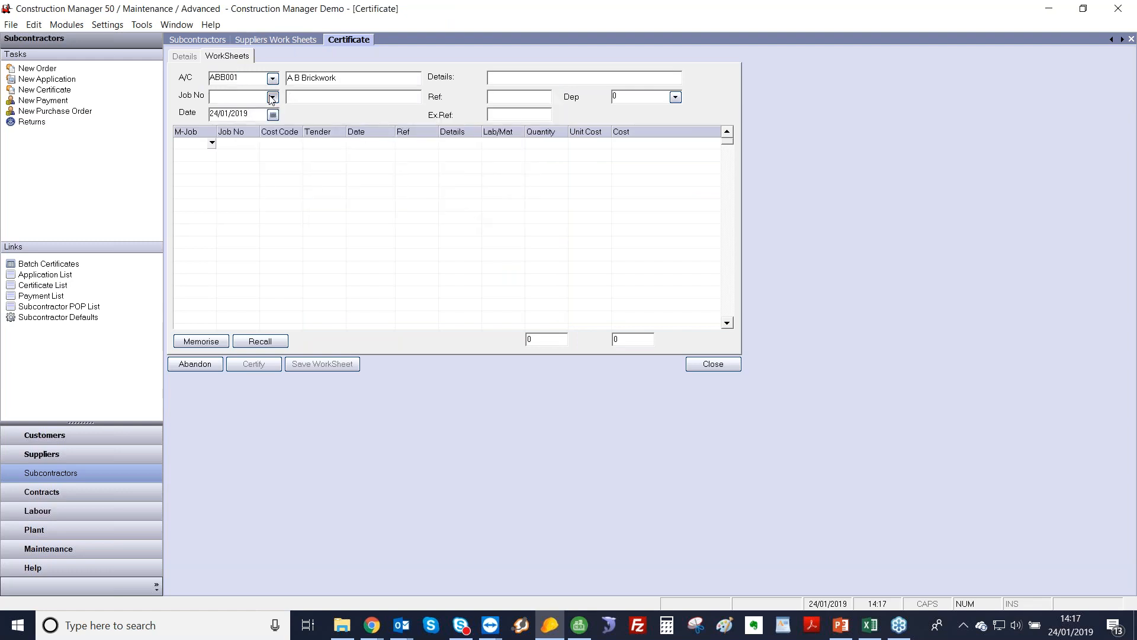
click(273, 98)
scroll(305, 207, down, 1)
click(308, 204)
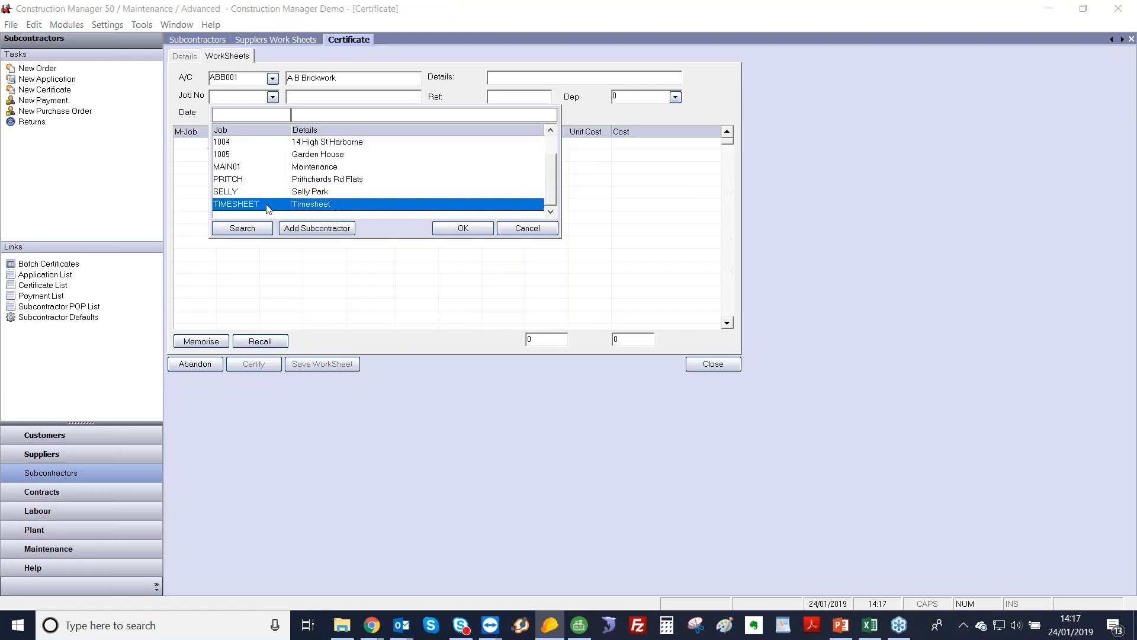
click(463, 228)
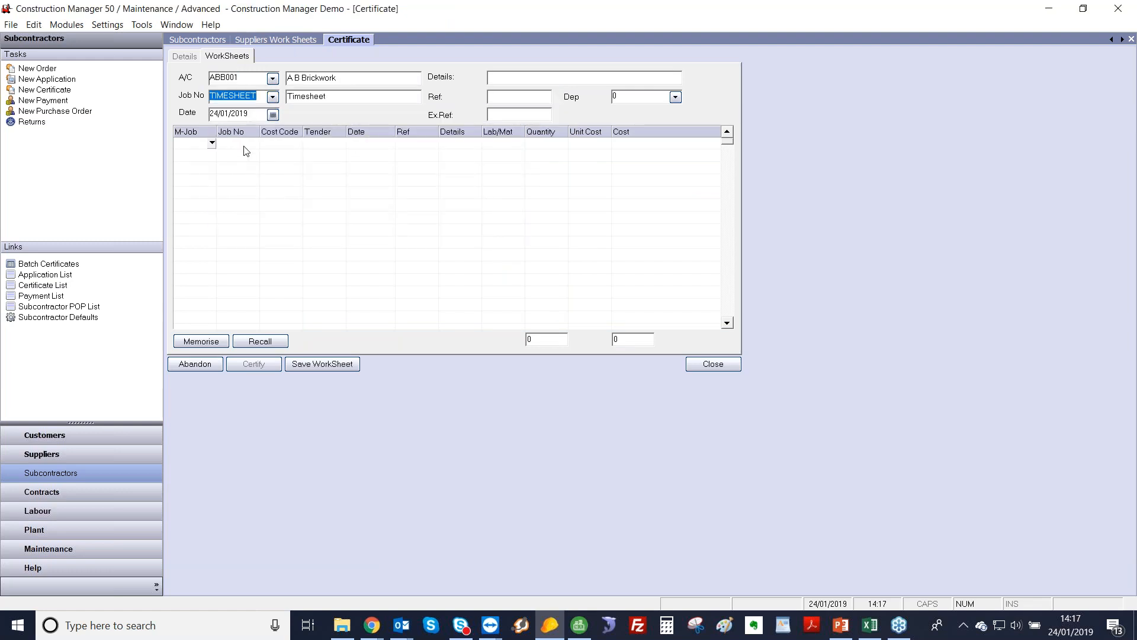
- Add a first worksheet line for job 1001 with tender PRSCLA
click(255, 143)
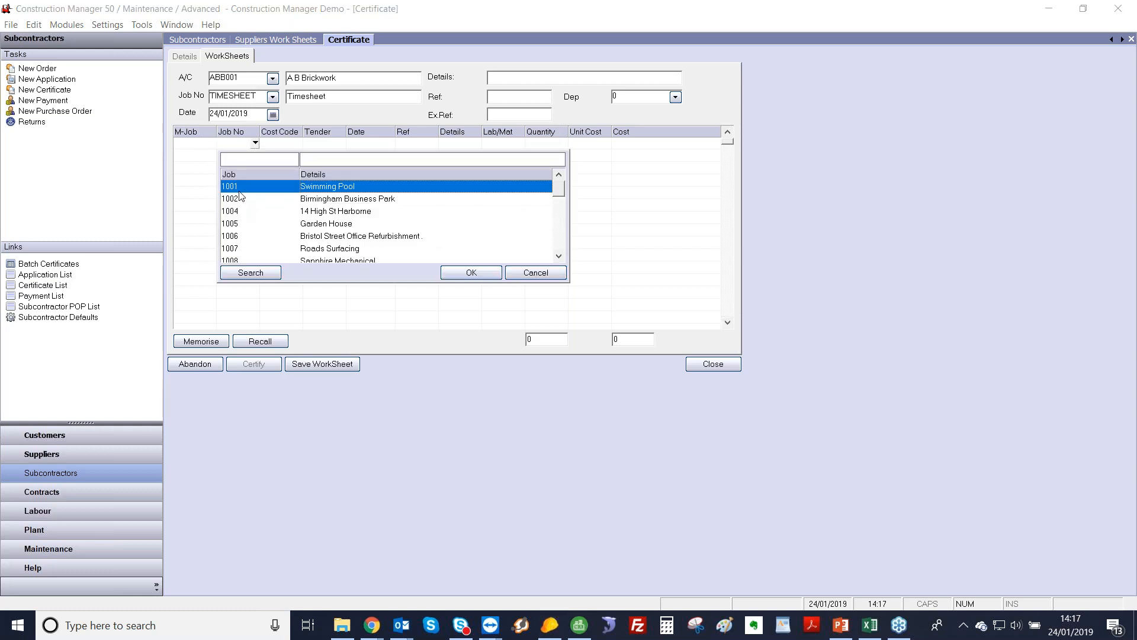
click(481, 273)
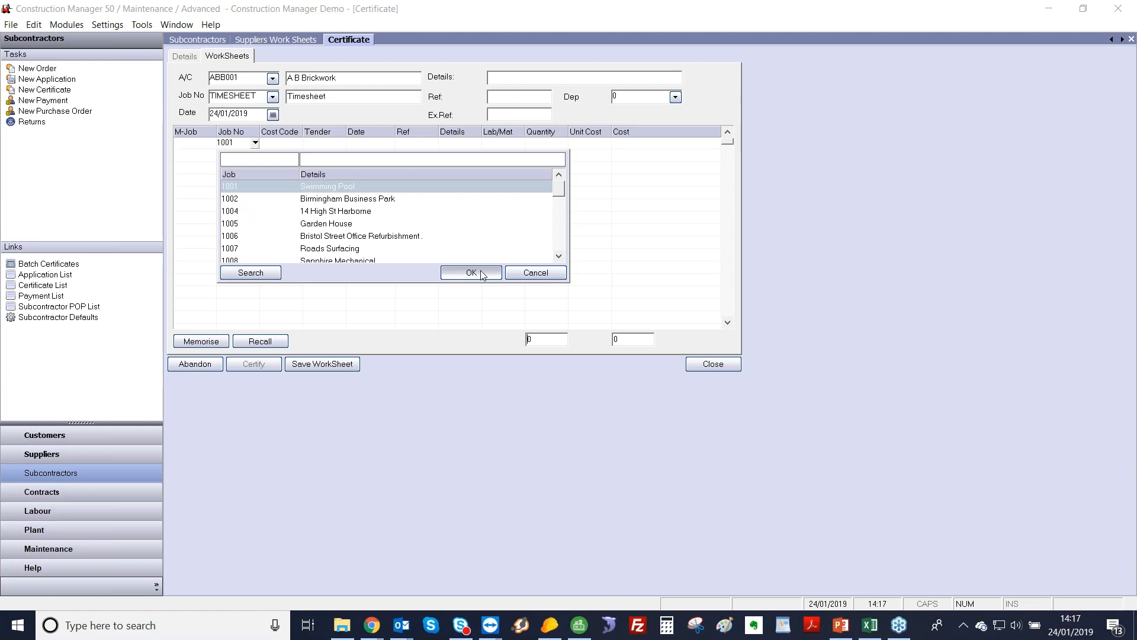
key(Tab)
key(Tab)
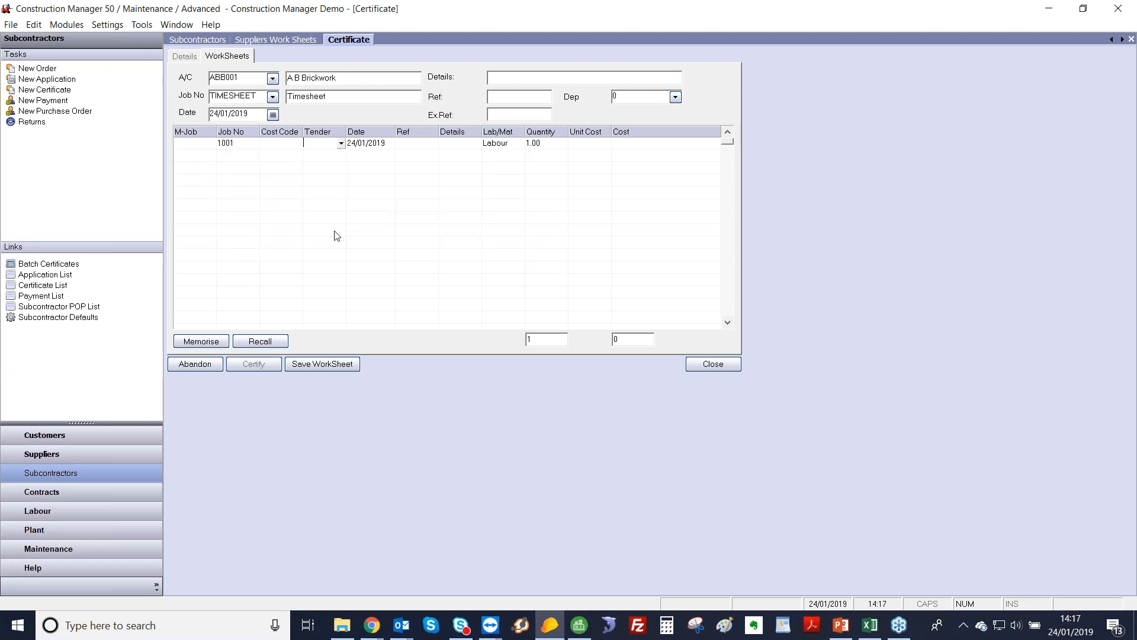
text(PRSCLA)
key(Tab)
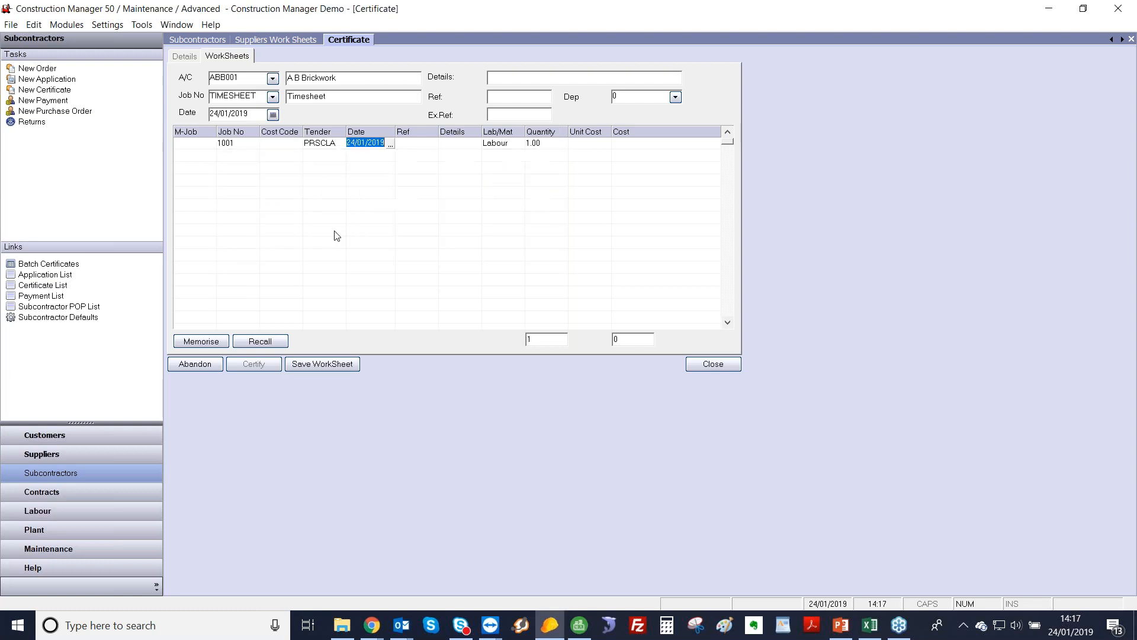
- Complete the first line with reference 123456, a person's name as details, quantity 8 and unit cost 10
key(Tab)
text(123456)
key(Tab)
text(john smith)
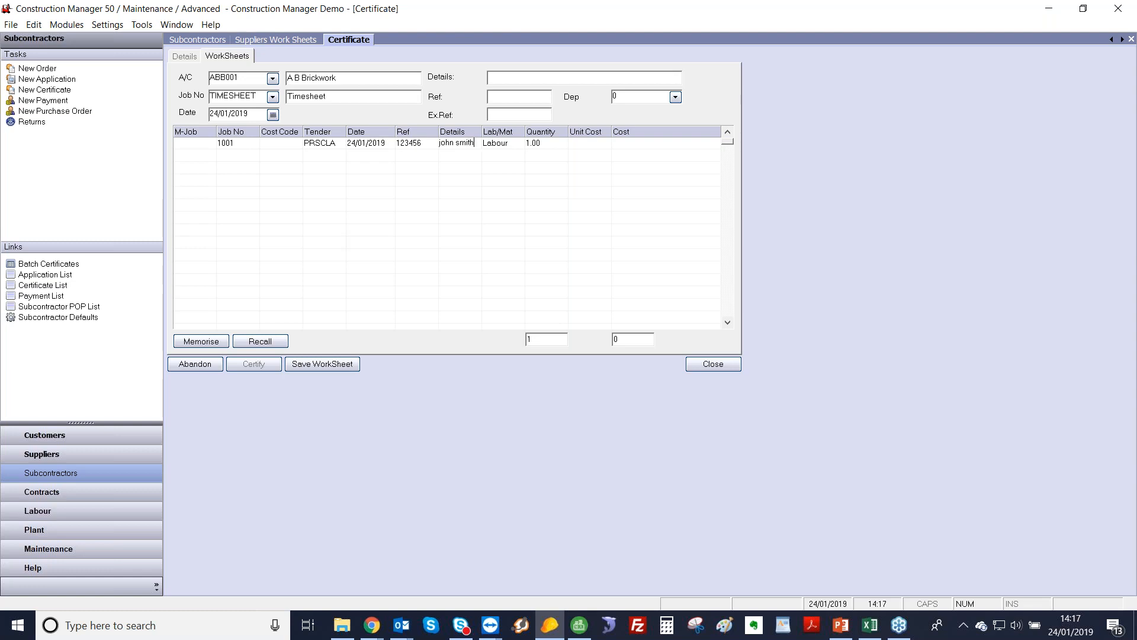
key(Tab)
key(Tab)
text(8)
key(Tab)
text(10)
key(Tab)
- Add a second worksheet line for job 1002 with reference 123456
key(Tab)
text(1002)
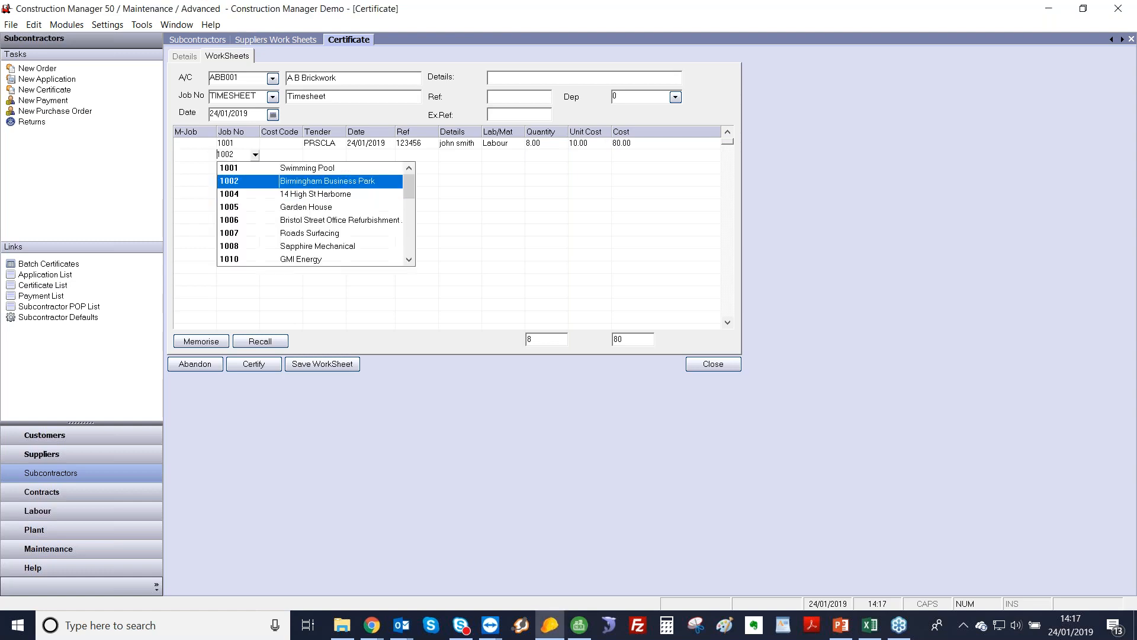
key(Tab)
key(Tab)
text(123456)
key(Tab)
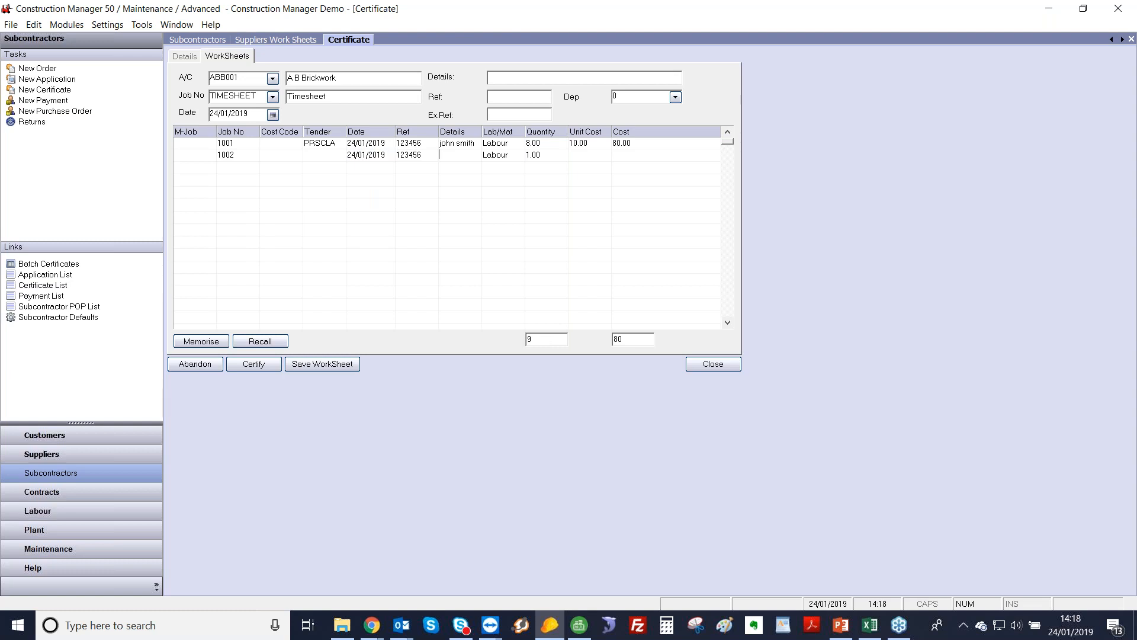
- Complete the job 1002 line with the person's name as details, quantity 3 and unit cost 100
text(john smith)
key(Tab)
key(Tab)
text(3)
key(Tab)
text(100)
key(Tab)
- Add a third worksheet line for job 1004, copying the reference and details from the line above
key(Tab)
key(Tab)
text(1004)
key(Tab)
key(Tab)
key(Tab)
key(Tab)
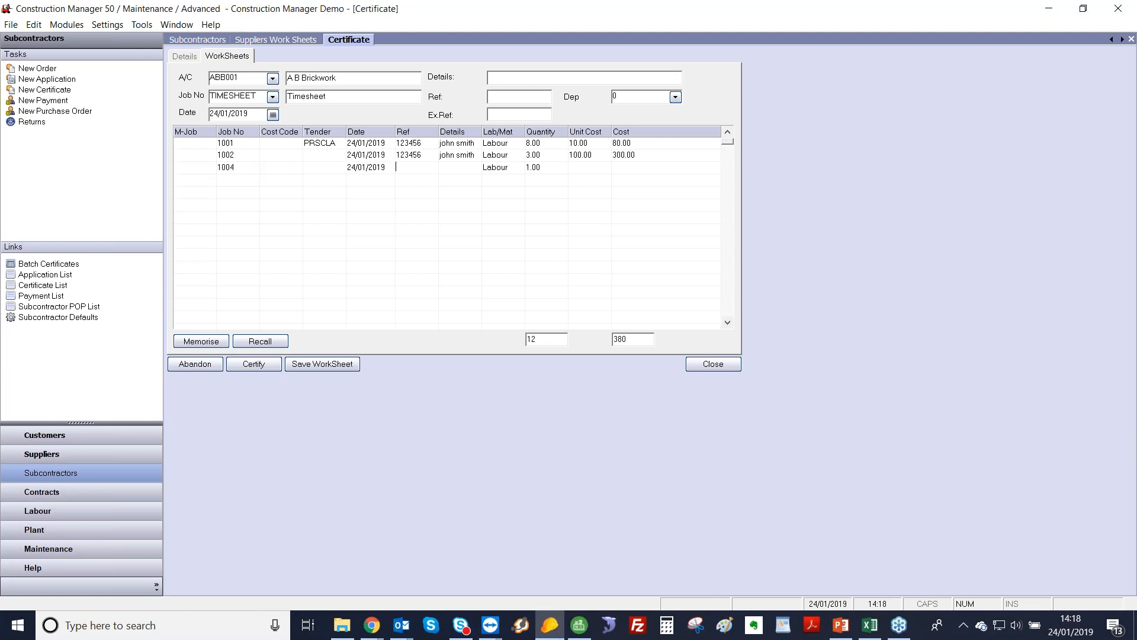
key(F6)
key(Tab)
key(F6)
key(Tab)
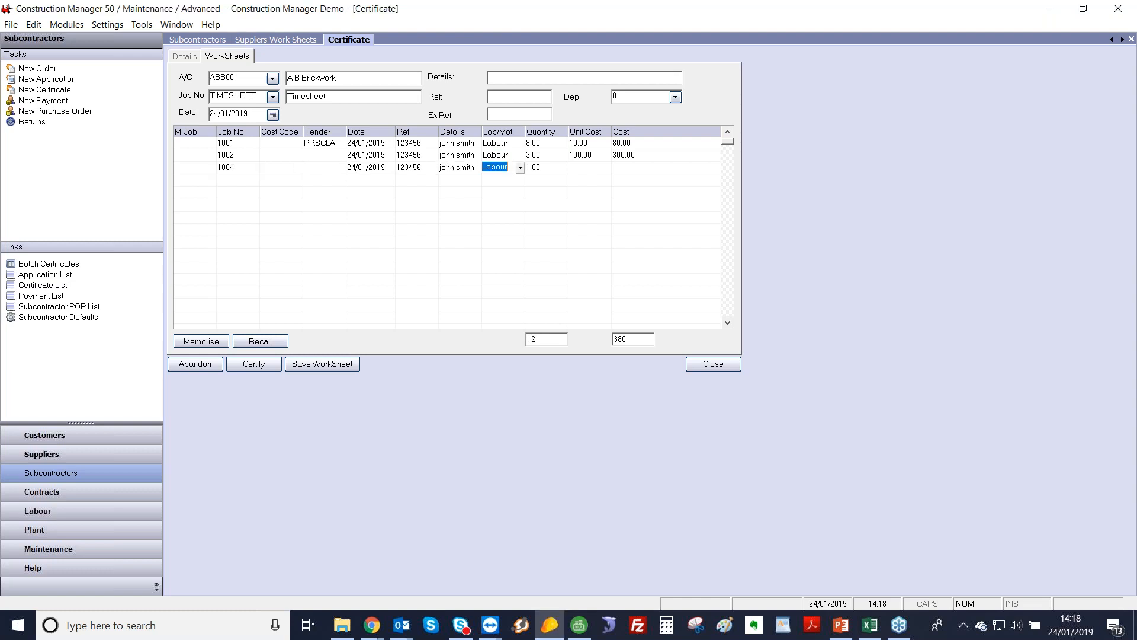
- Class the job 1004 line as Material and set its unit cost to 20
key(m)
key(Tab)
key(Tab)
text(20)
key(Tab)
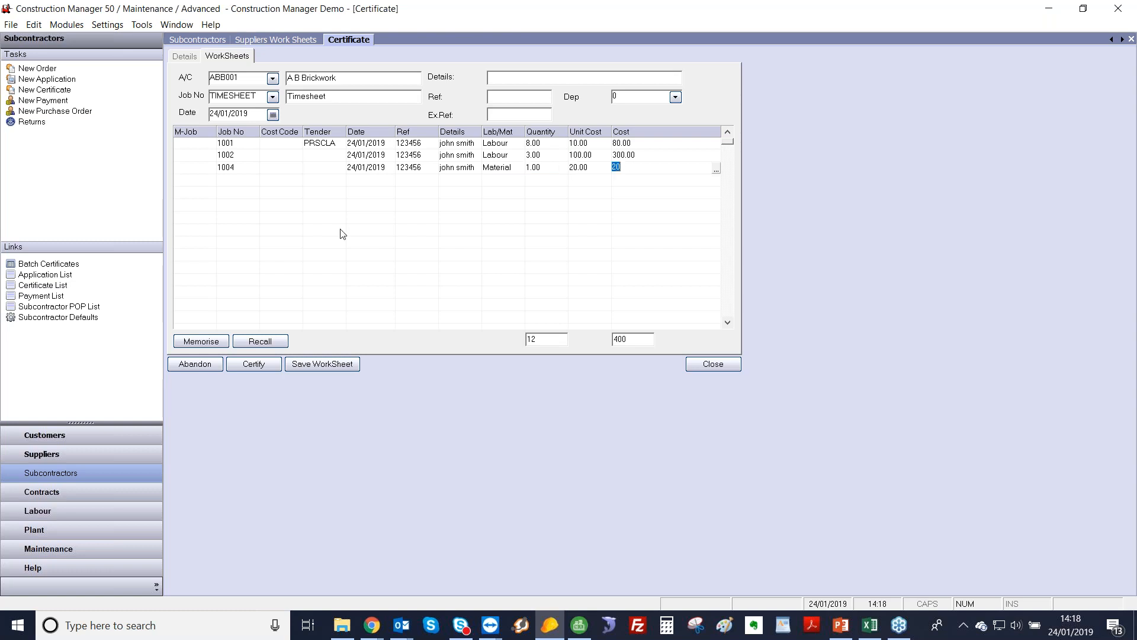
- Save the worksheet and certify it
drag(633, 338, 606, 343)
click(334, 370)
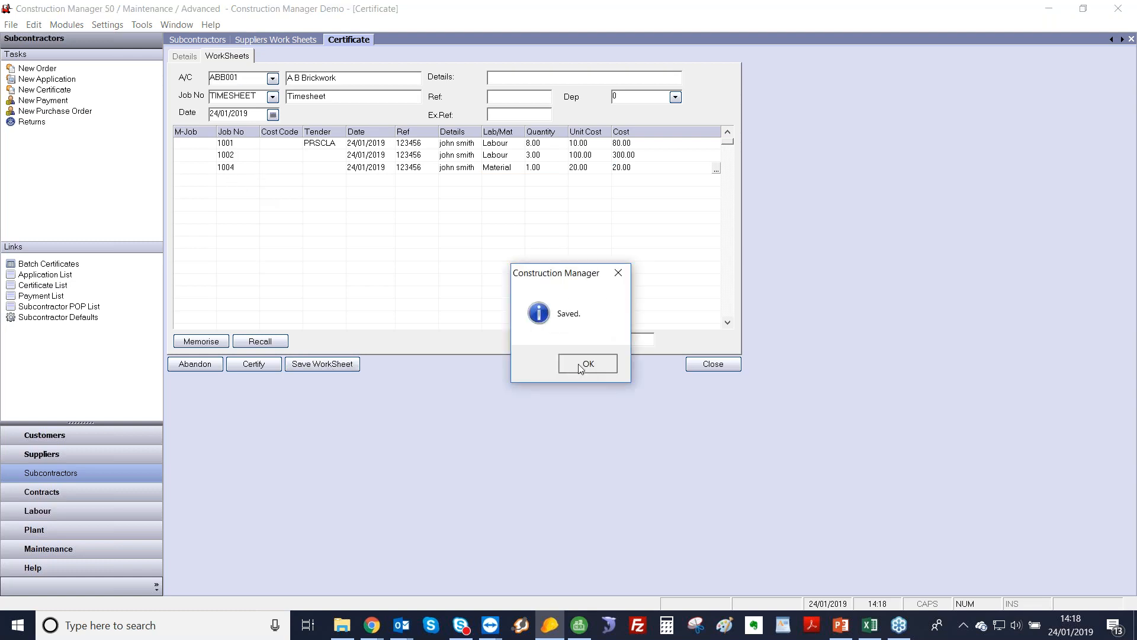
click(584, 364)
click(249, 364)
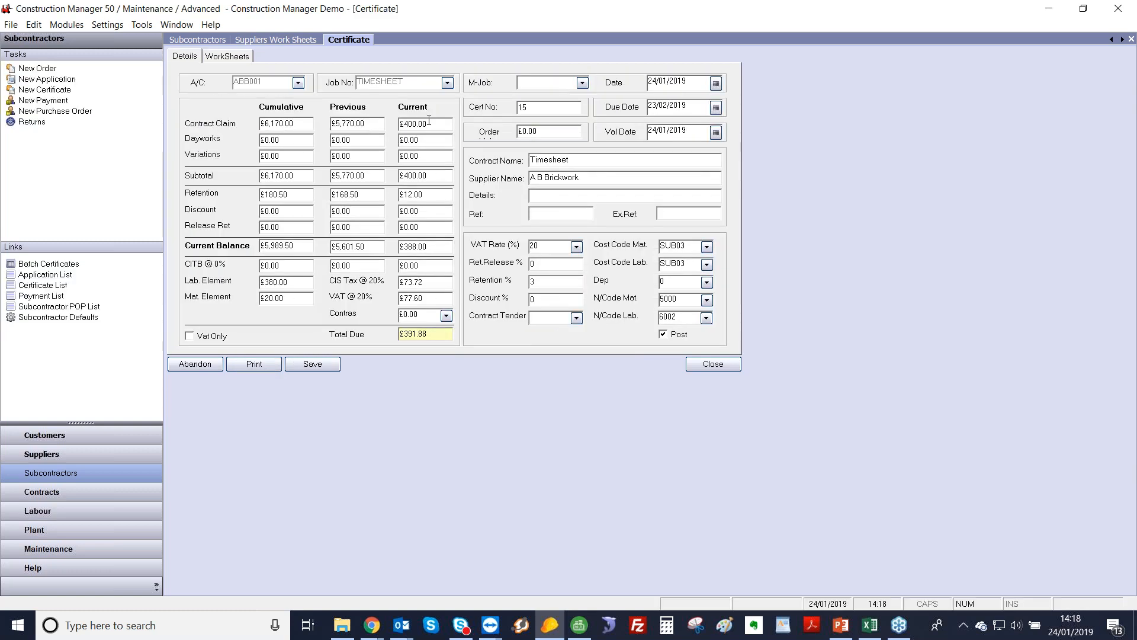
- Check the certificate's claim figures and retention rate, and set the cumulative retention to 180
click(298, 124)
click(358, 123)
click(431, 124)
click(544, 281)
click(428, 196)
click(303, 196)
text(180)
key(Tab)
- Review the certificate's retention, labour and material elements, CIS tax and dates, and save it
click(430, 197)
click(290, 282)
click(289, 299)
click(428, 282)
key(Tab)
click(687, 83)
click(701, 106)
click(694, 133)
click(312, 365)
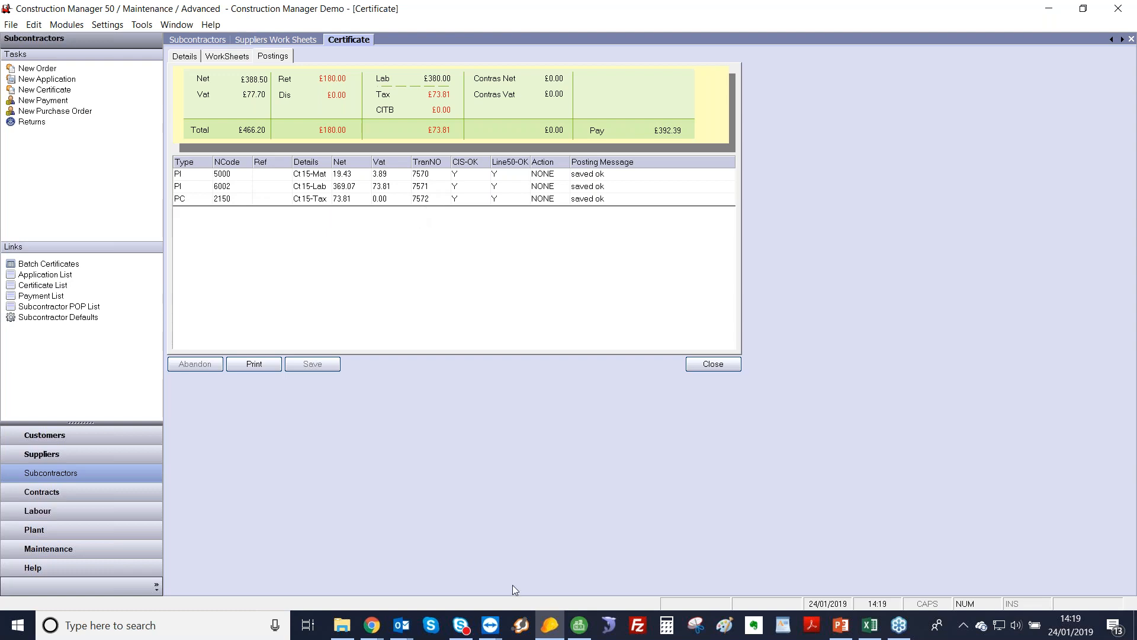
- Switch to Sage 50 Accounts and examine supplier A B Brickwork's activity for the posted certificate transactions
click(577, 629)
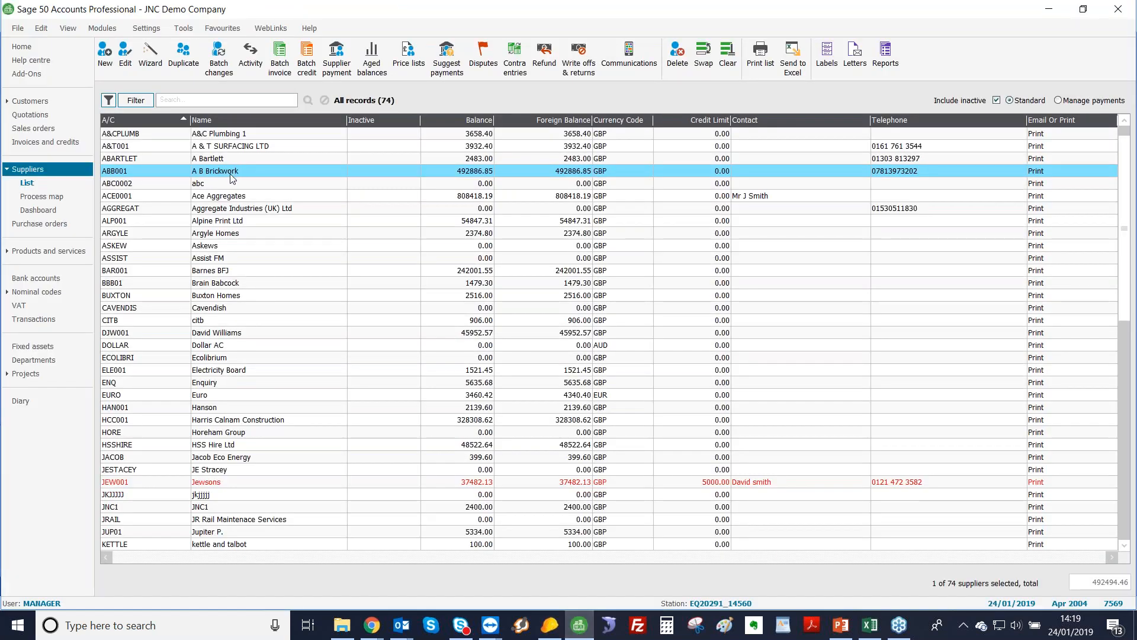
click(231, 173)
click(231, 173)
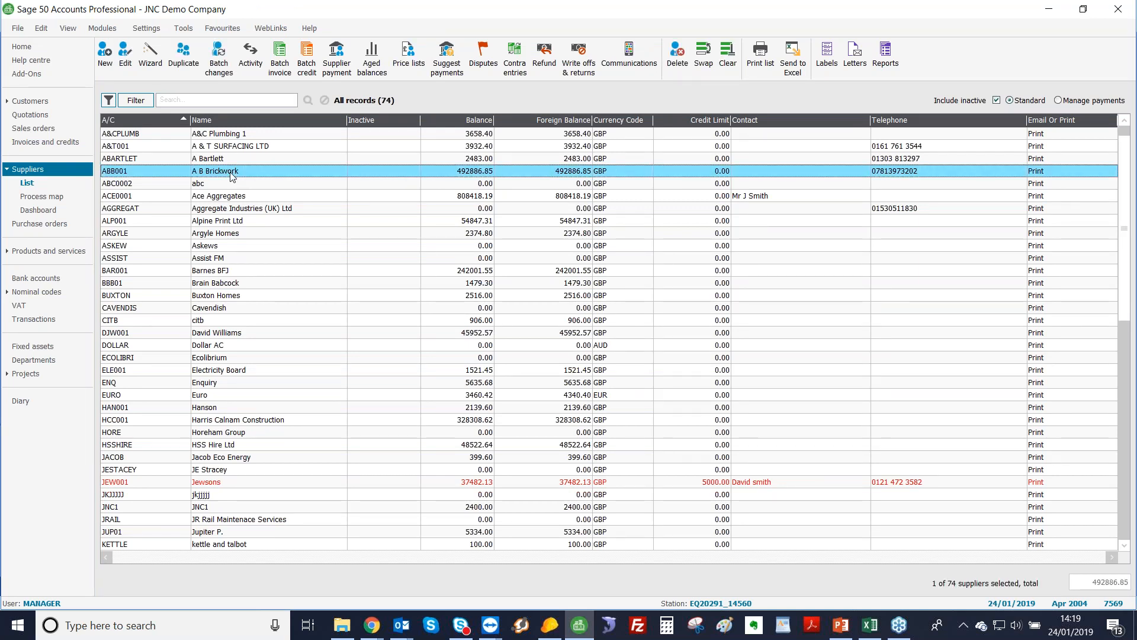
double_click(231, 171)
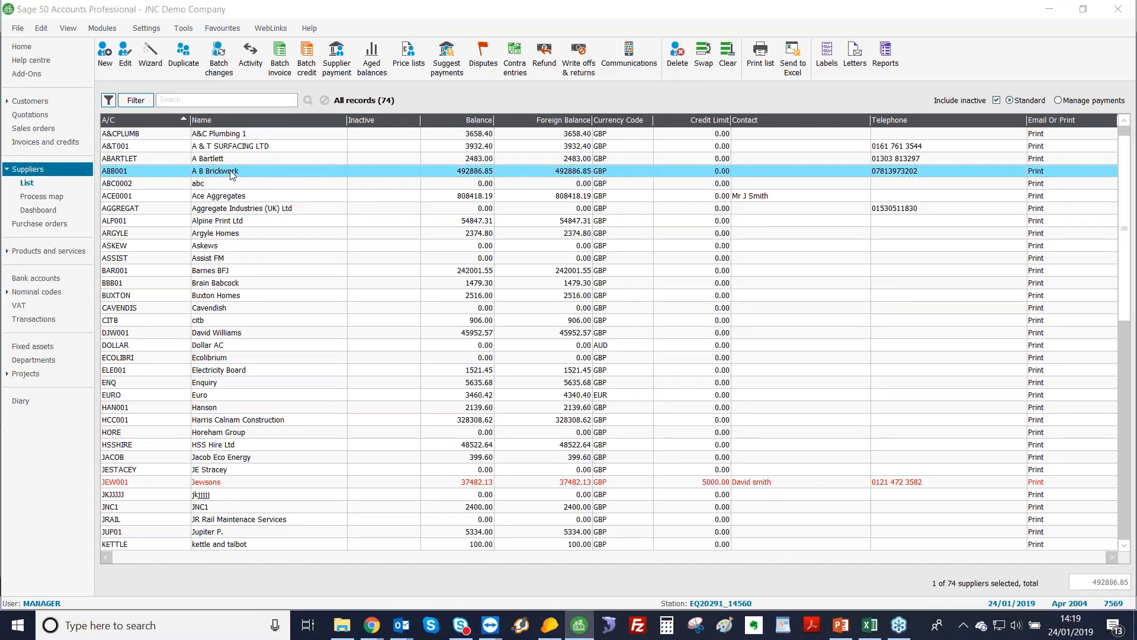
click(248, 63)
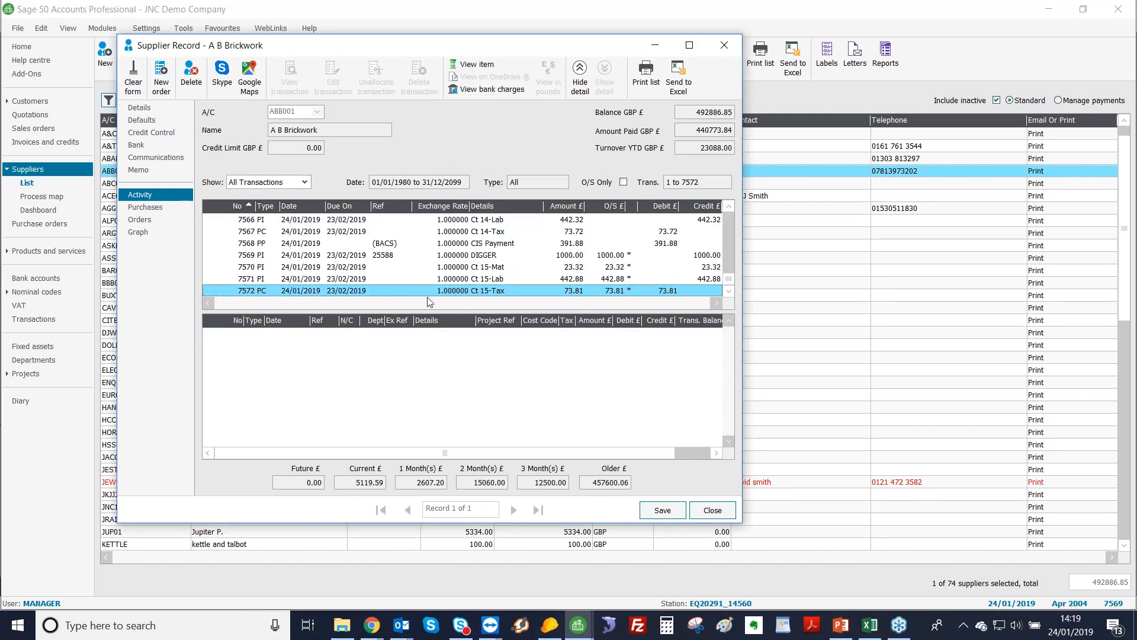
click(345, 268)
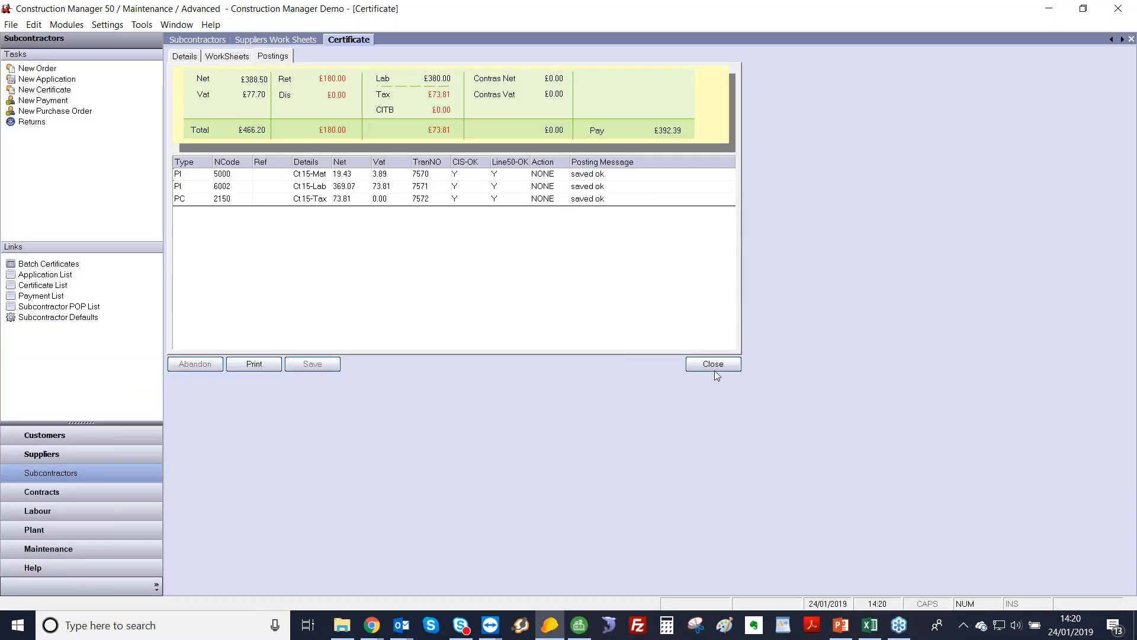
- Return to Construction Manager, close the certificate and list the subcontractor certificates for all dates
click(714, 369)
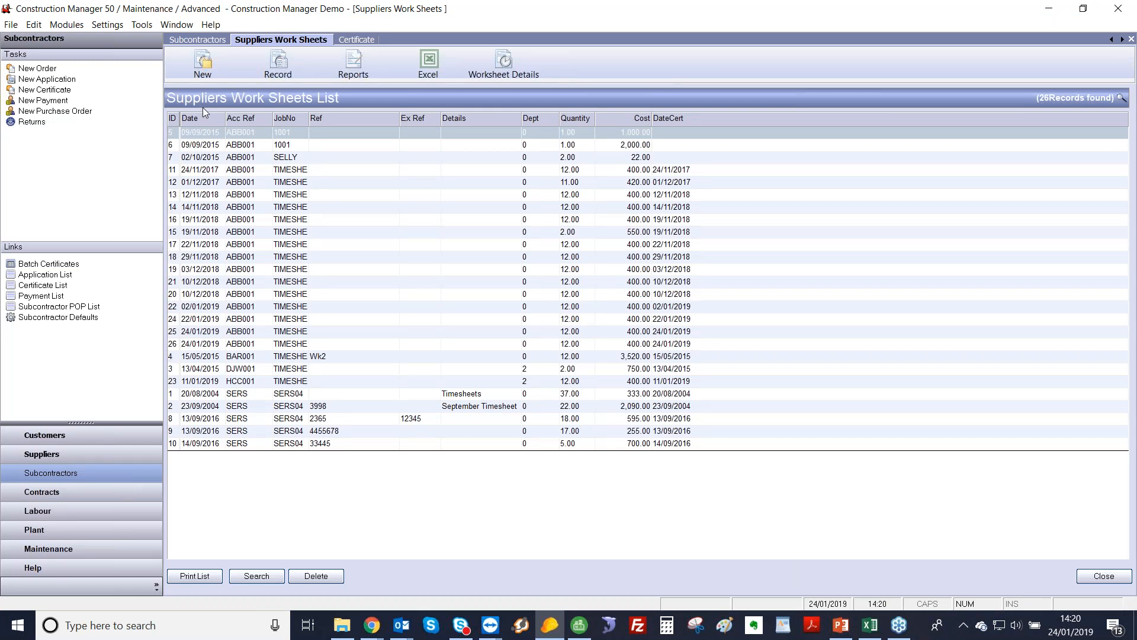
click(201, 43)
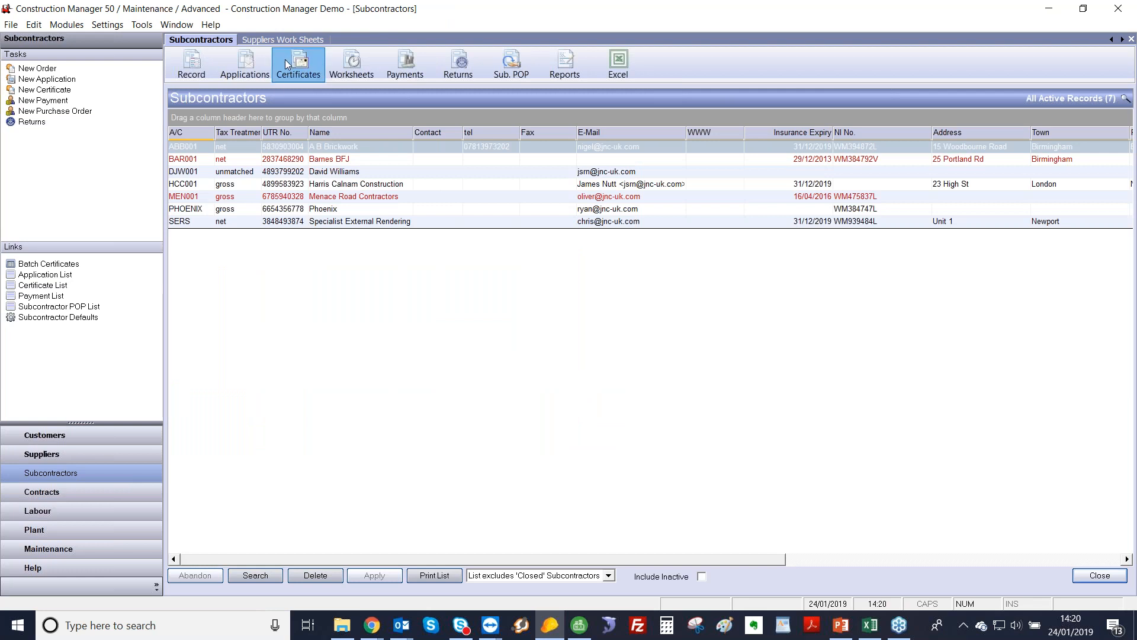
click(286, 59)
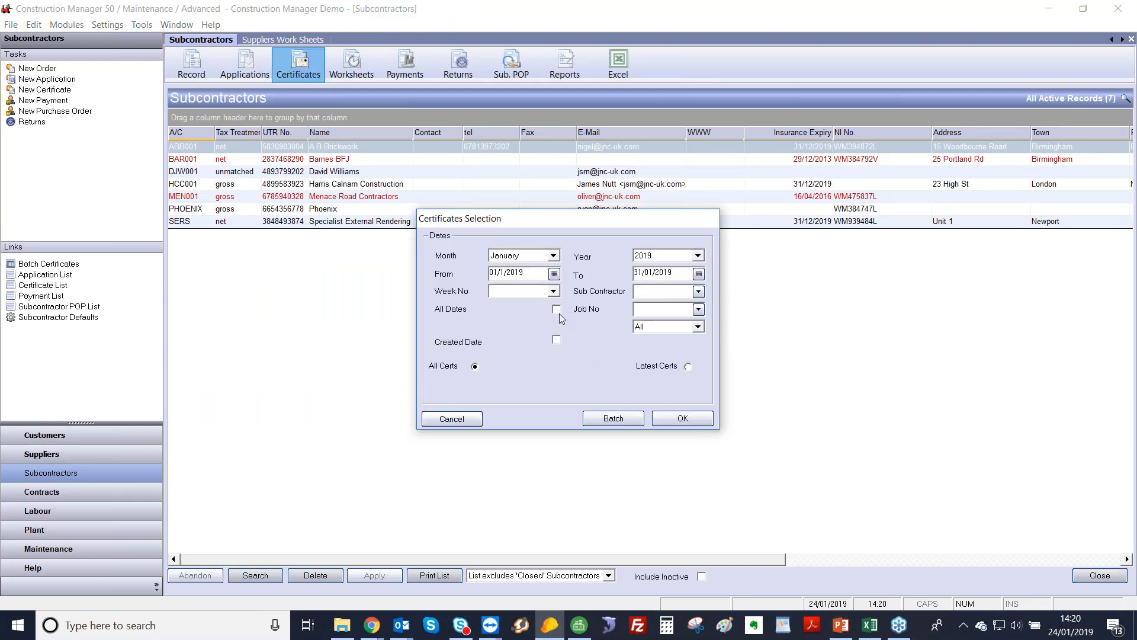
click(557, 309)
click(683, 418)
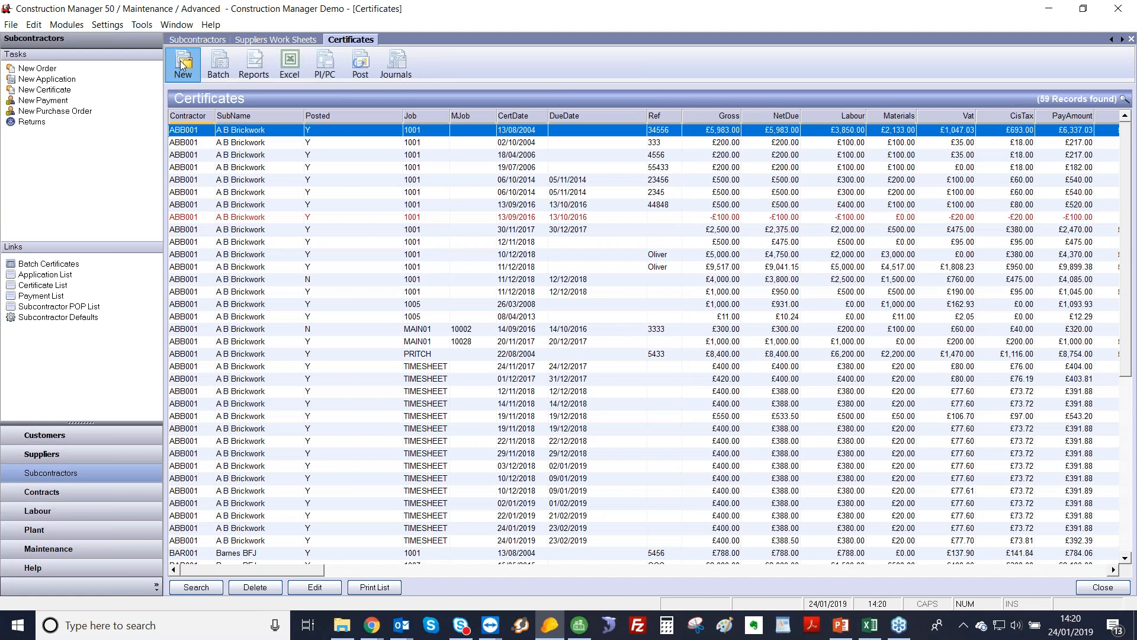
- Start a new certificate for subcontractor A B Brickwork on job 1001, Swimming Pool
click(181, 65)
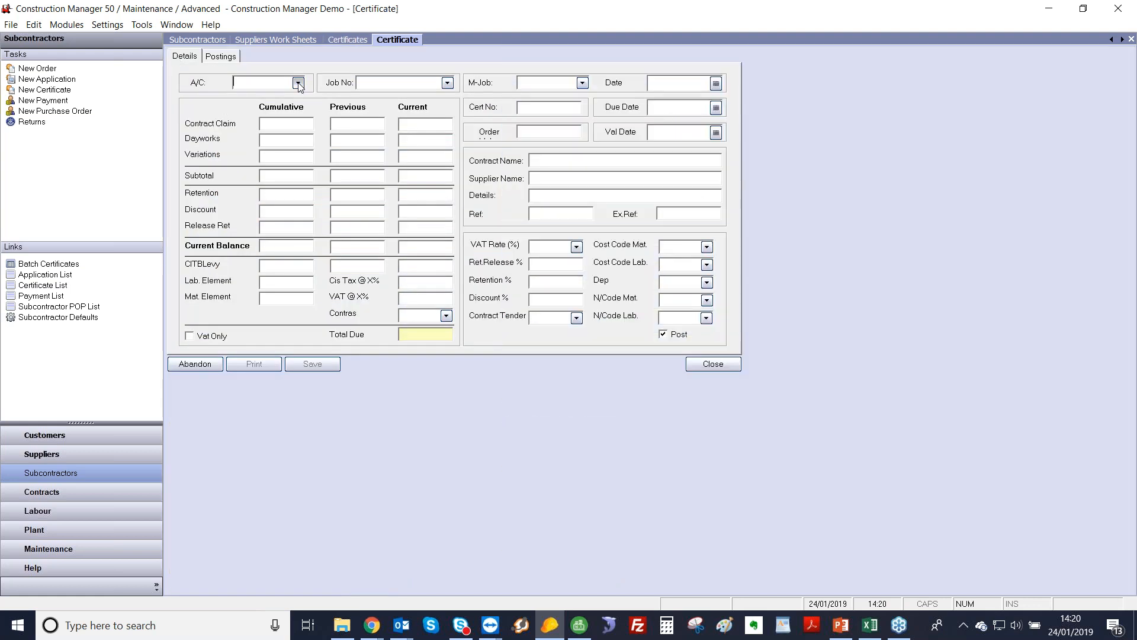
click(298, 83)
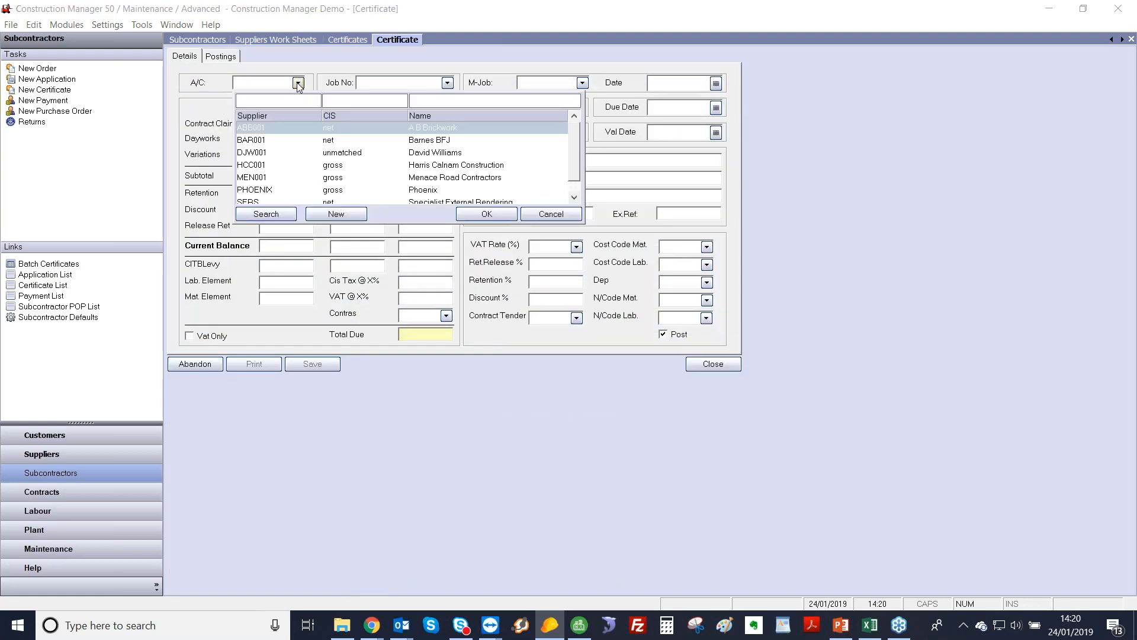
click(439, 131)
click(481, 214)
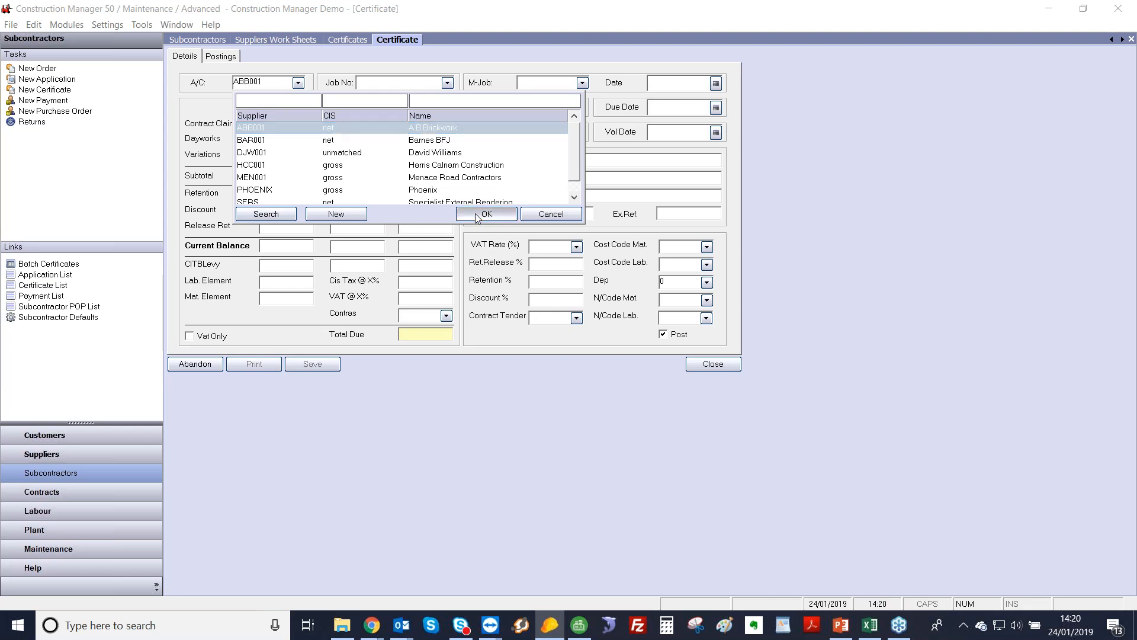
click(447, 83)
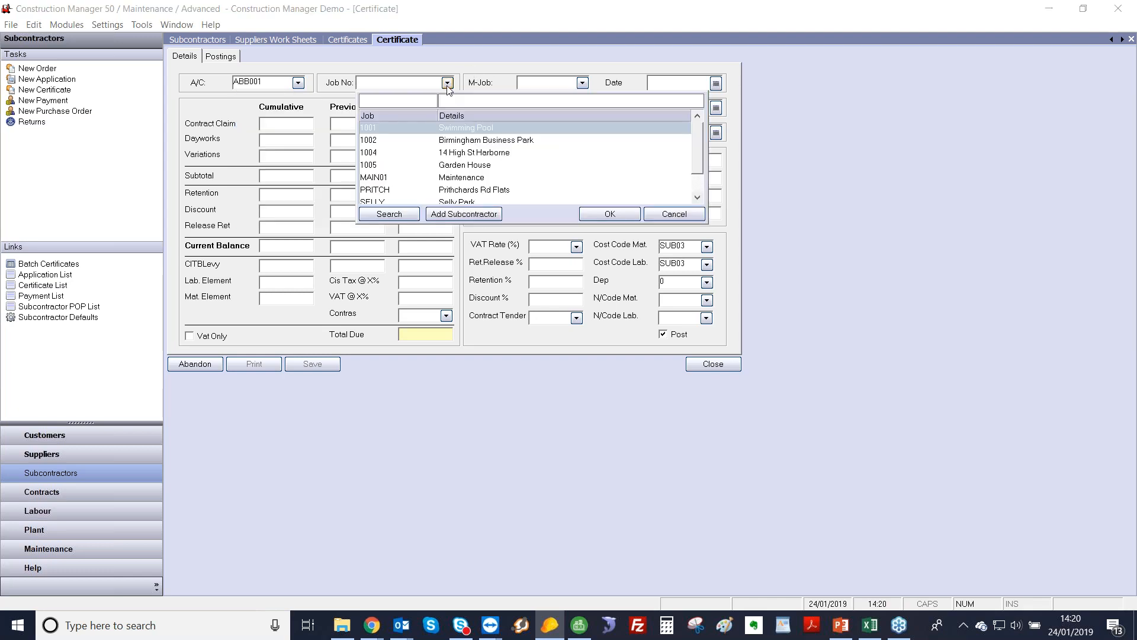
click(462, 129)
click(616, 216)
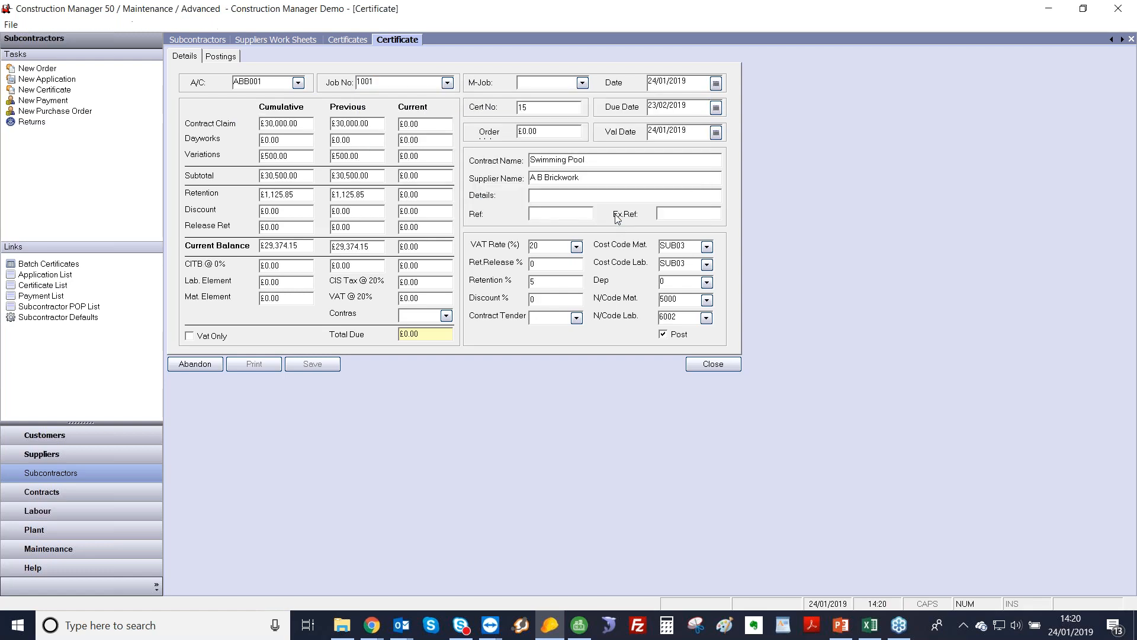
- Enter current amounts of 2000 for the contract claim, 500 for dayworks and 750 for variations
click(377, 124)
click(439, 124)
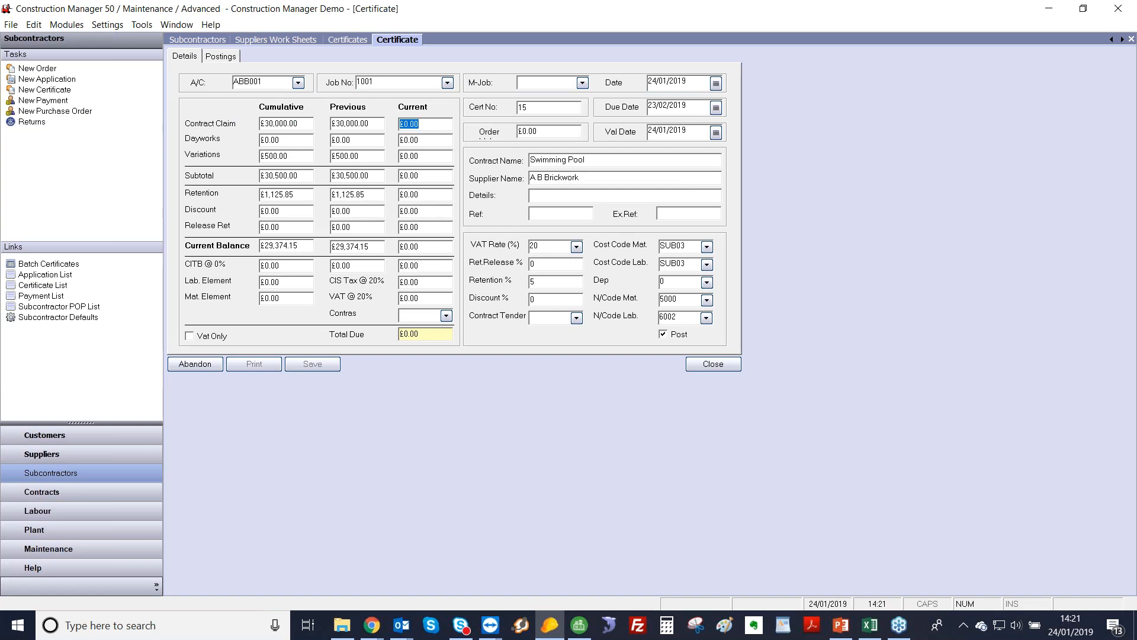
text(2000)
key(Tab)
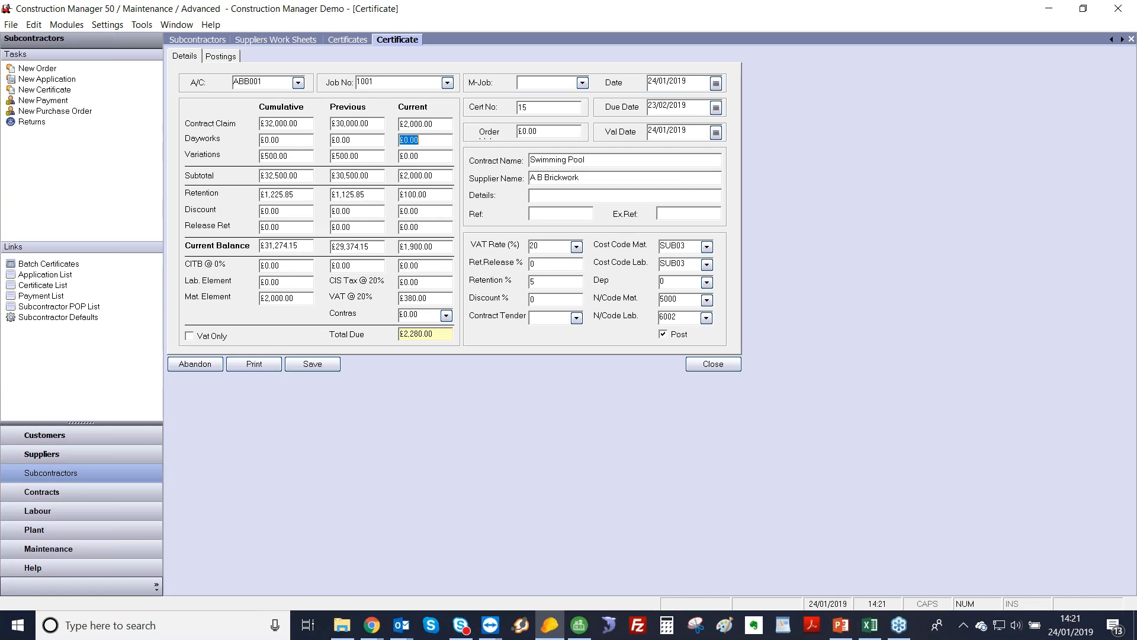
text(500)
key(Tab)
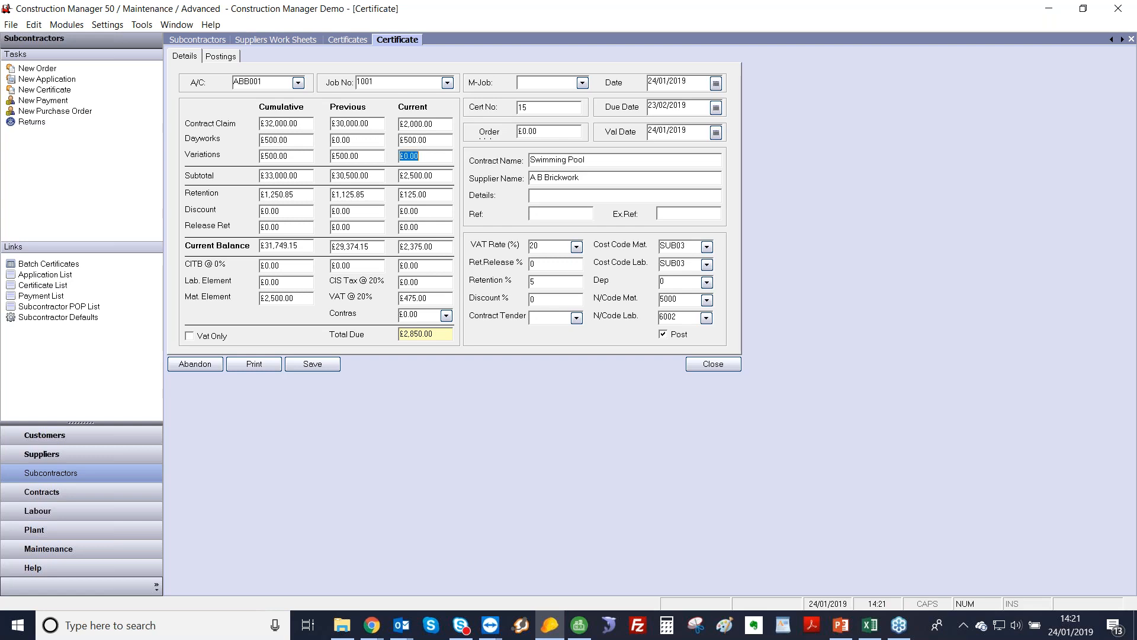
text(750)
key(Tab)
click(443, 177)
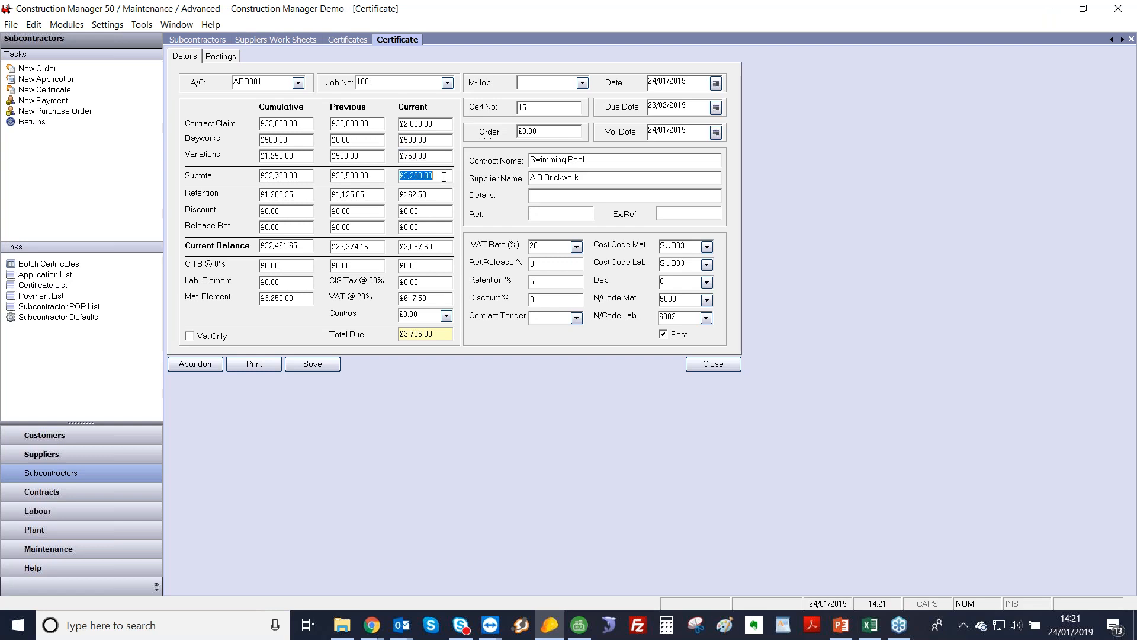
- Check the retention and labour figures, and set the certificate's material element to 1000
click(529, 283)
click(432, 198)
click(291, 282)
click(297, 299)
text(1000)
key(Tab)
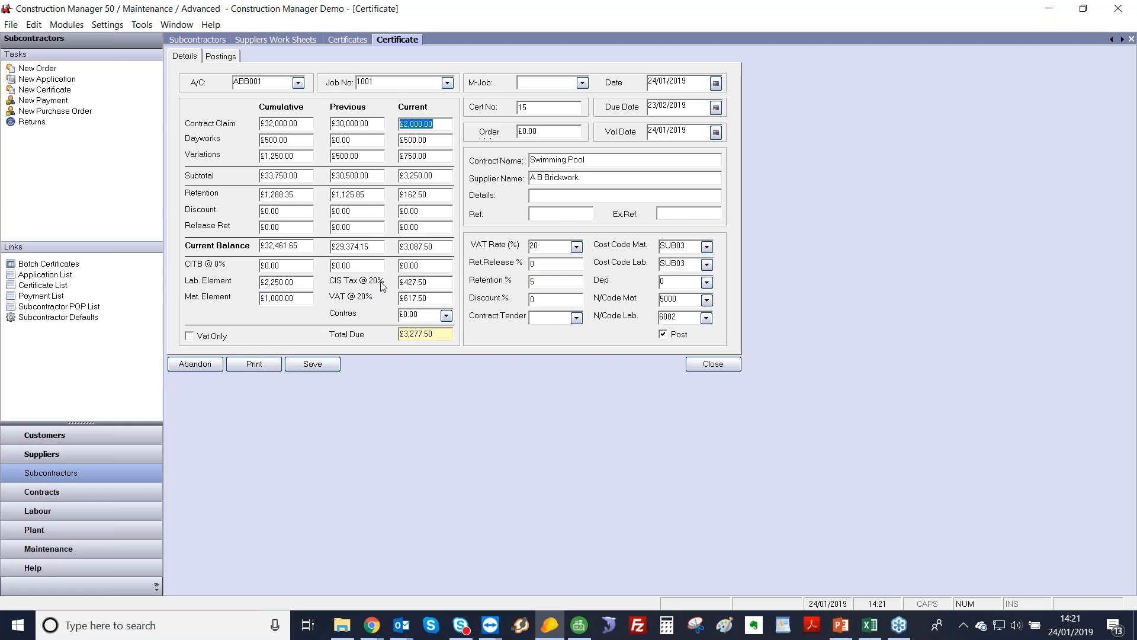
- Check the CIS tax, VAT and total due, then save and close the Swimming Pool certificate
click(440, 282)
click(434, 300)
click(436, 334)
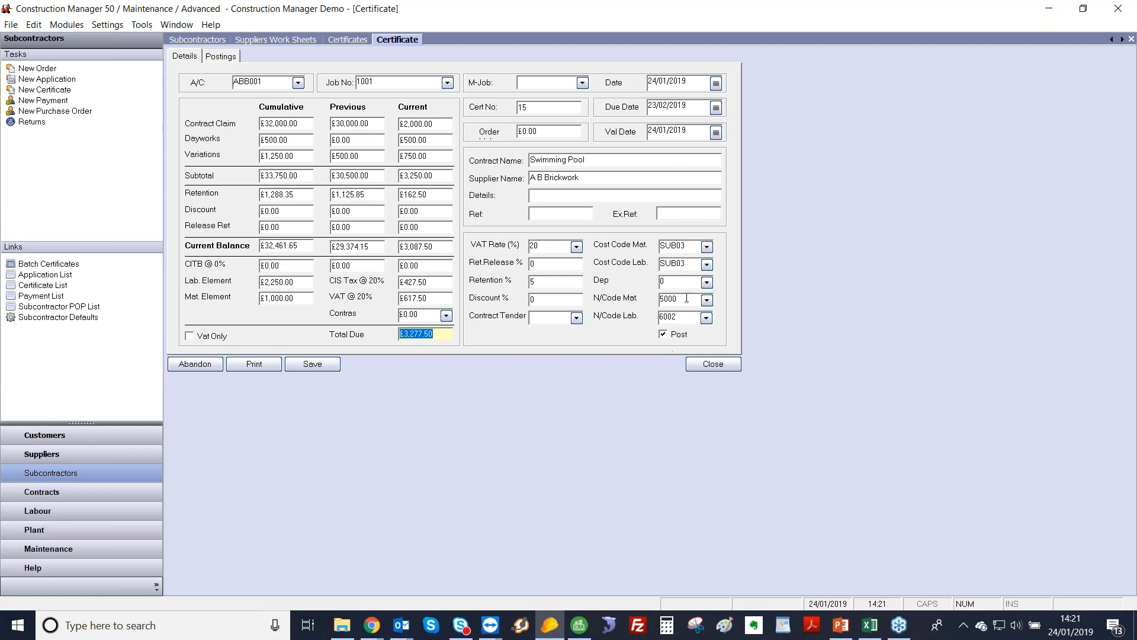
click(309, 364)
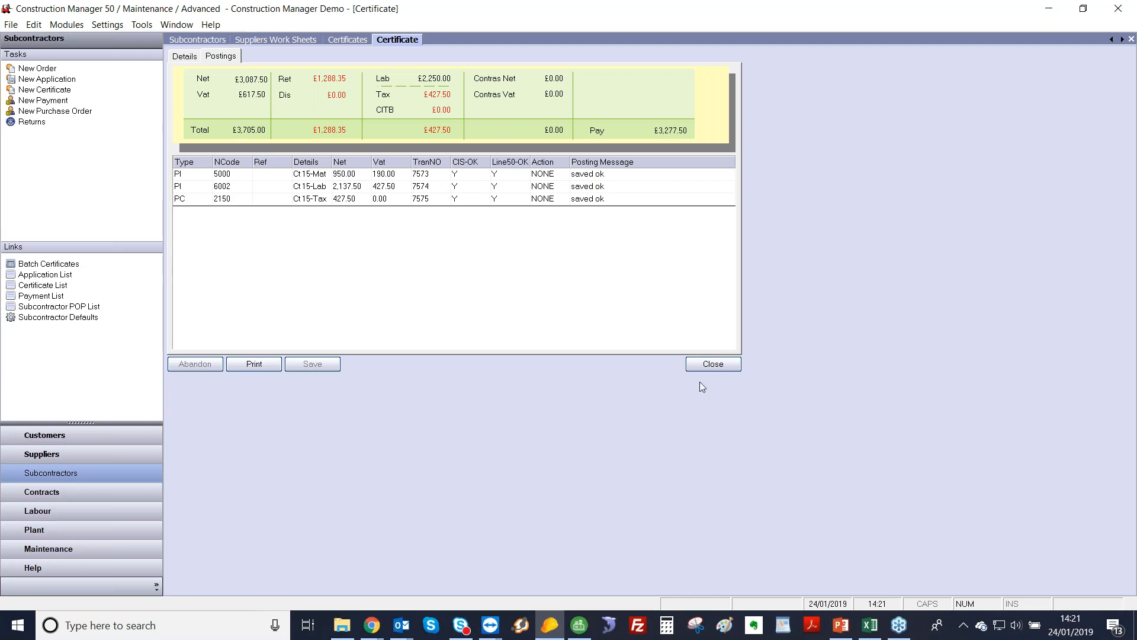
click(714, 364)
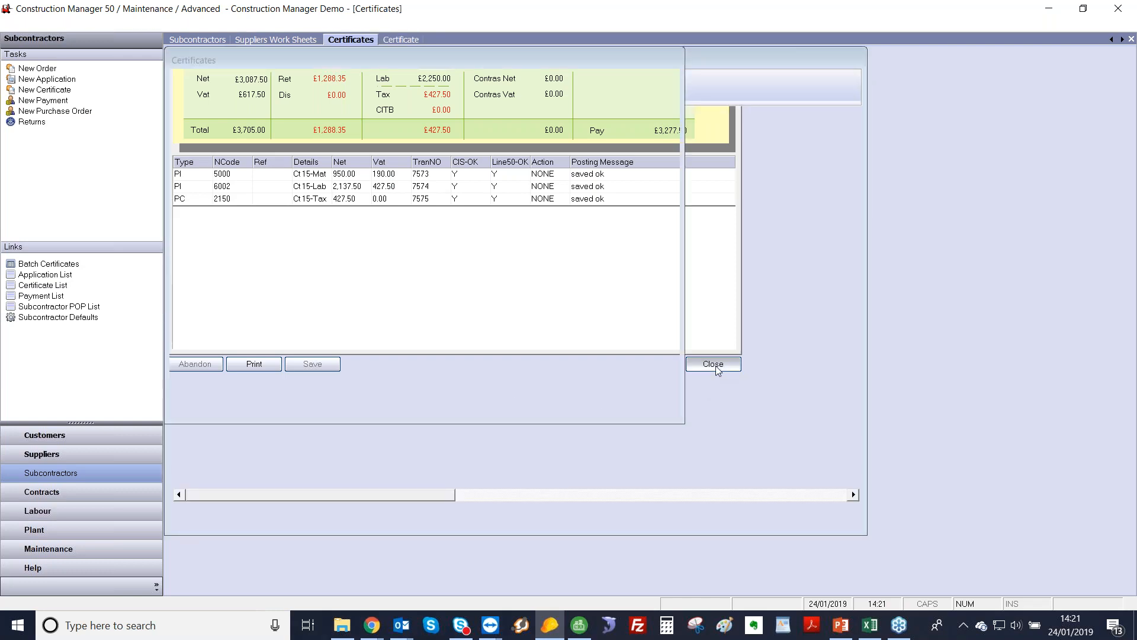
- List the subcontractor payments for all dates and open a new payment form
click(218, 39)
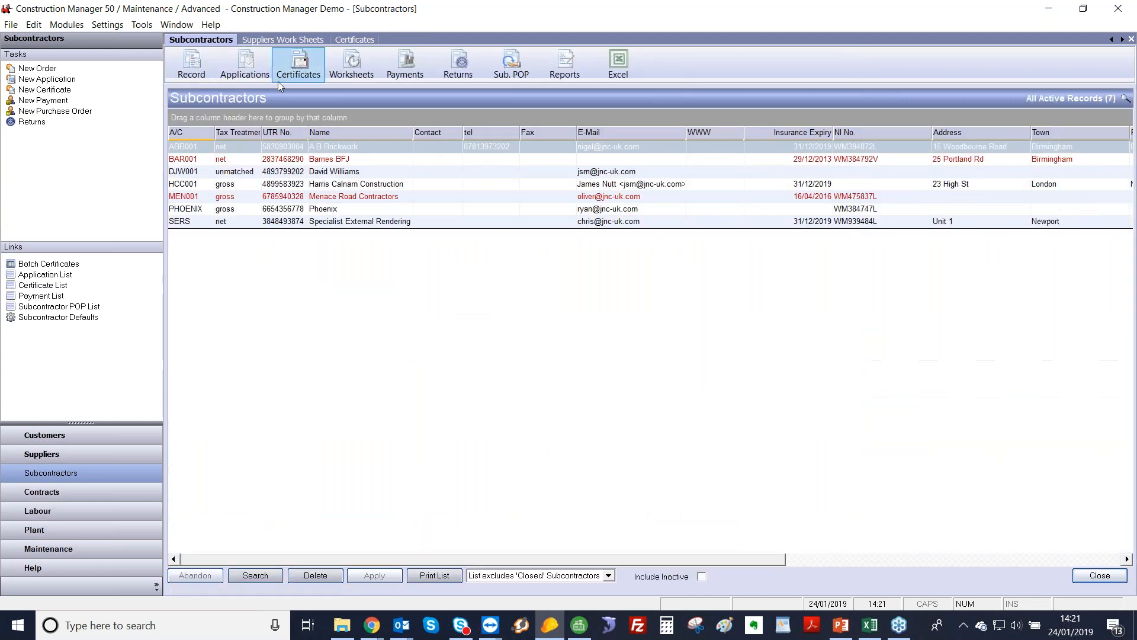
click(400, 61)
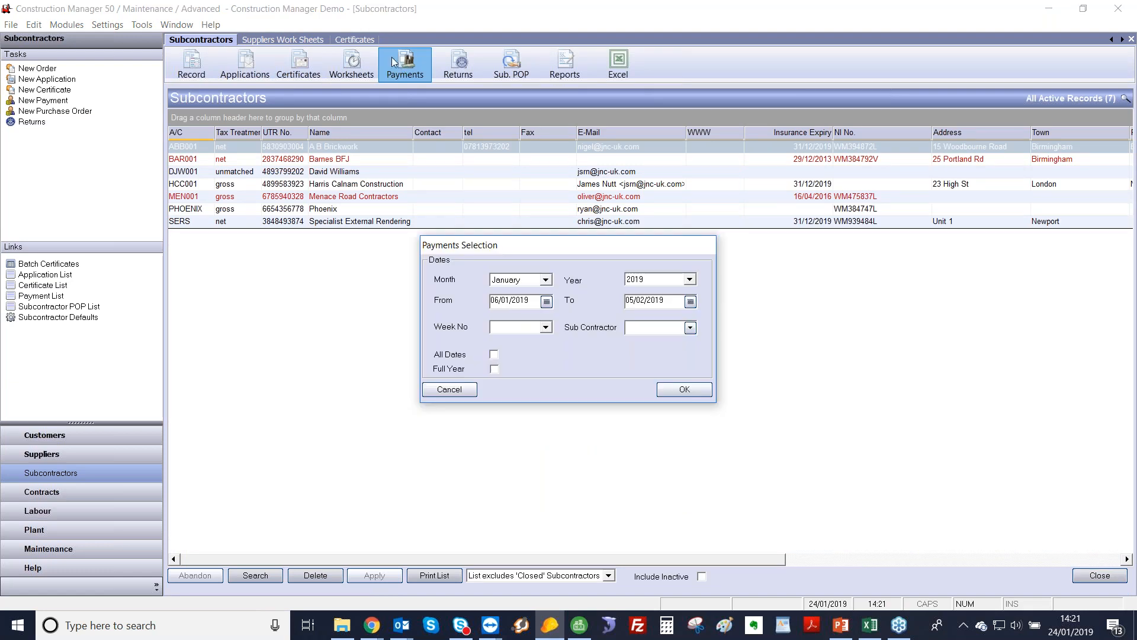
click(685, 389)
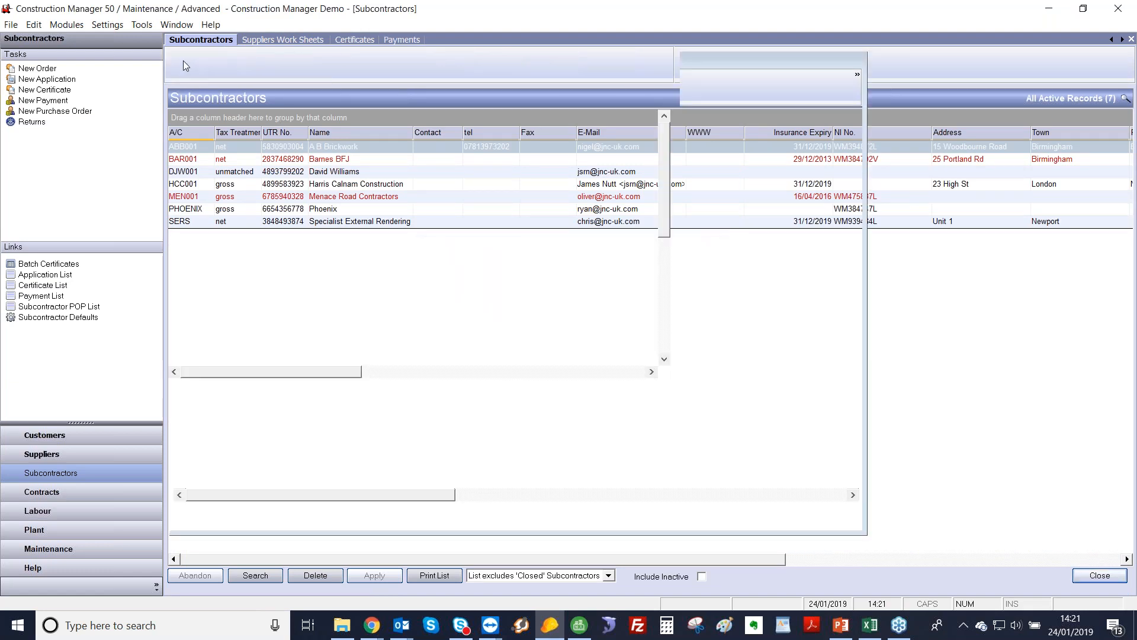
click(184, 70)
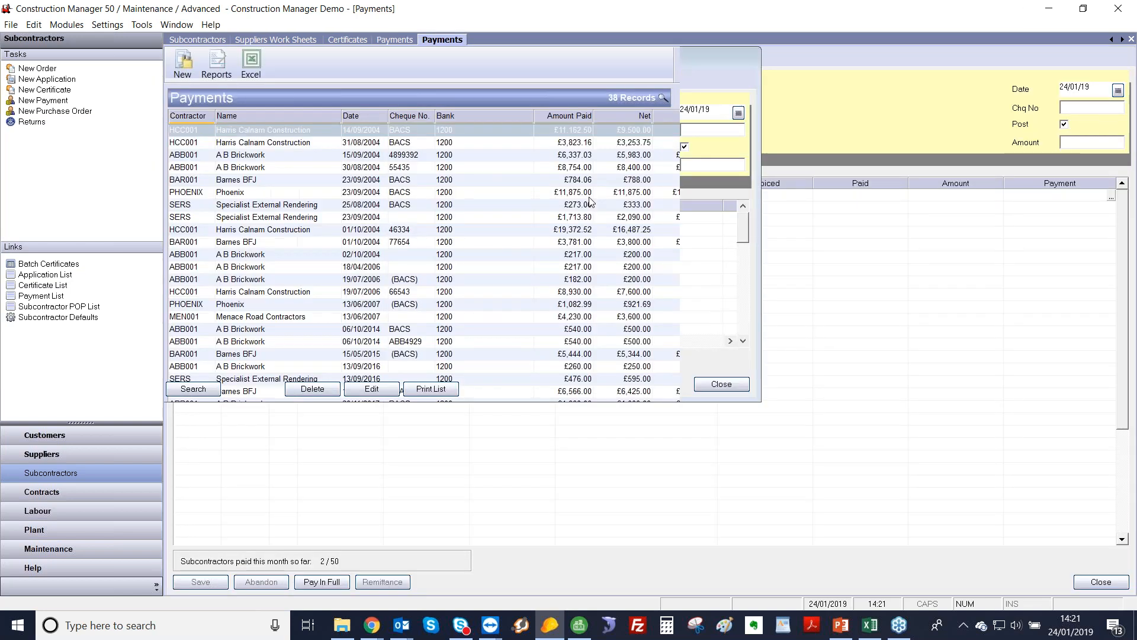
click(439, 39)
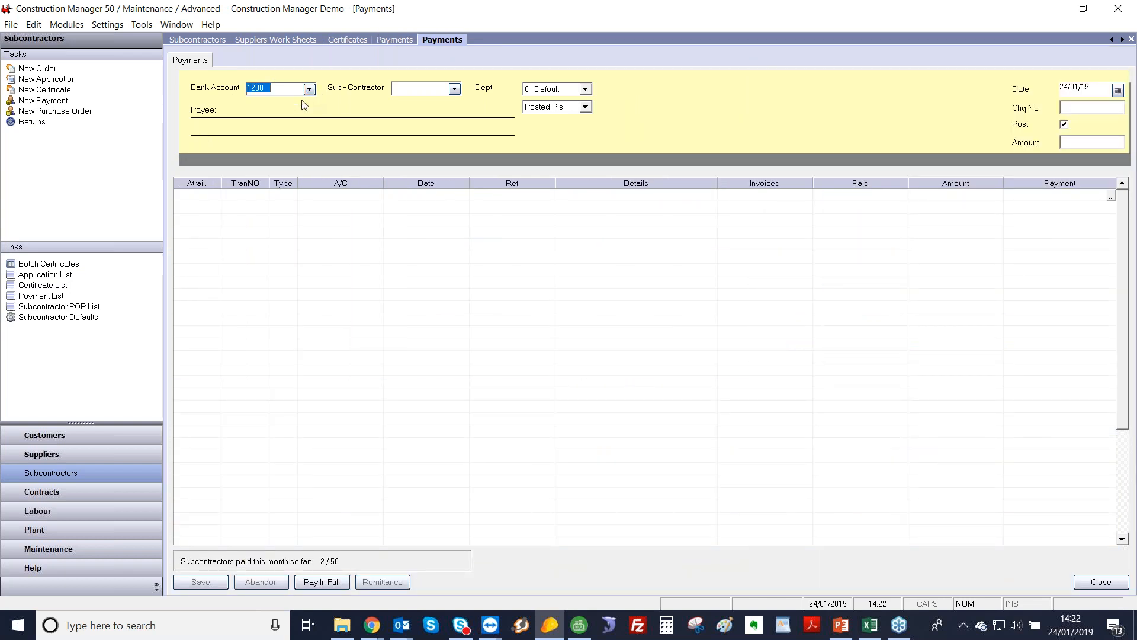
- Keep bank account 1200 for the payment and select subcontractor ABB001 to list its outstanding transactions
click(310, 89)
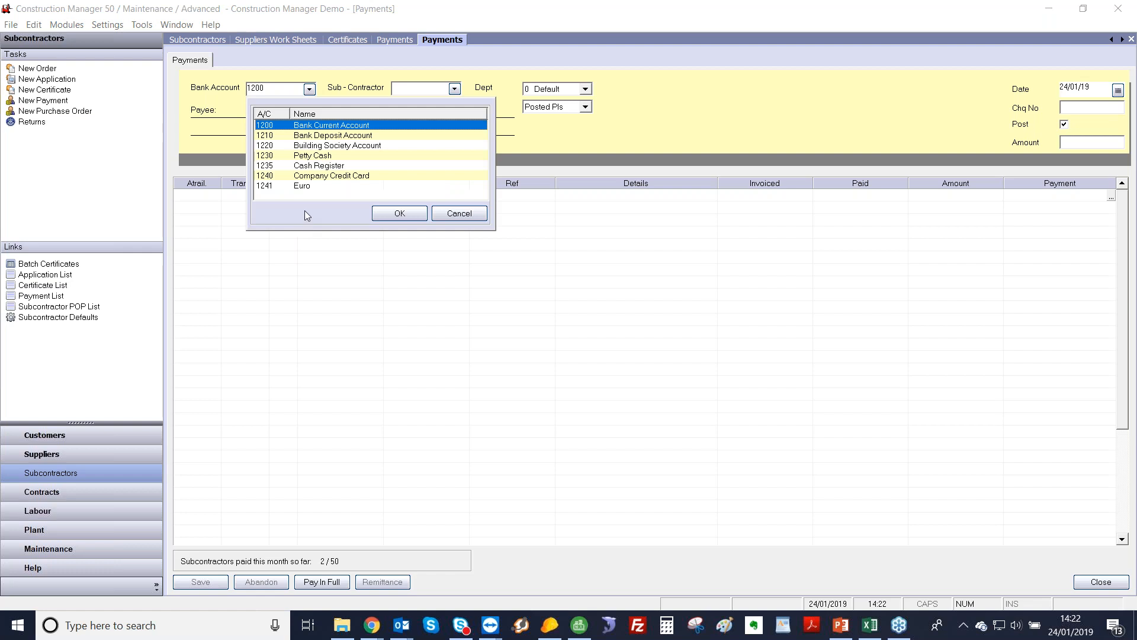
click(459, 213)
click(454, 89)
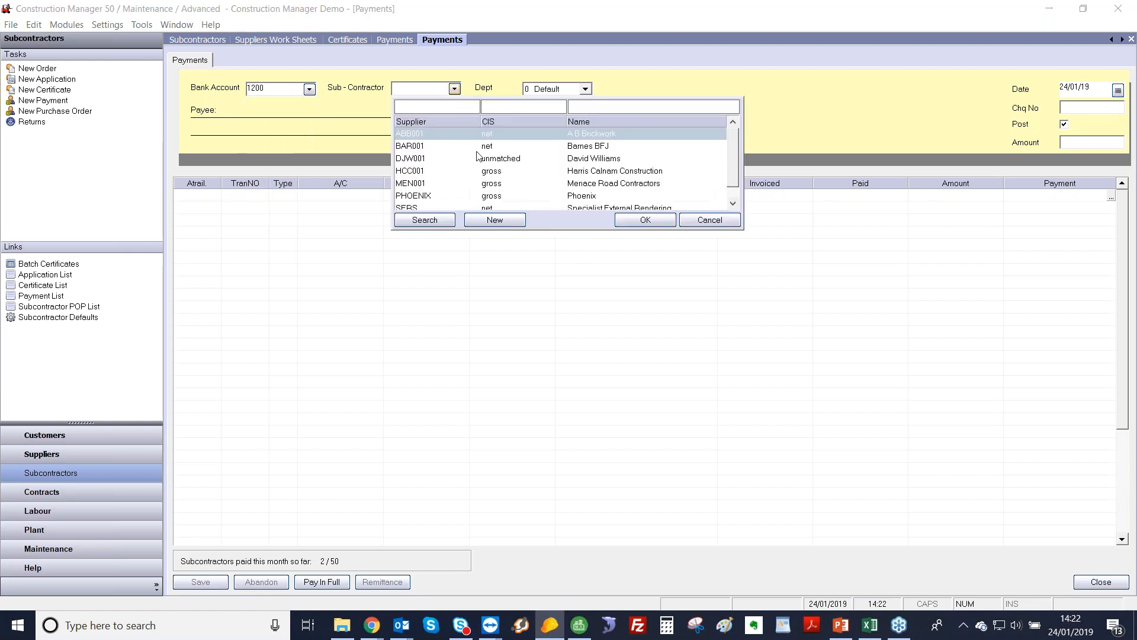
click(632, 224)
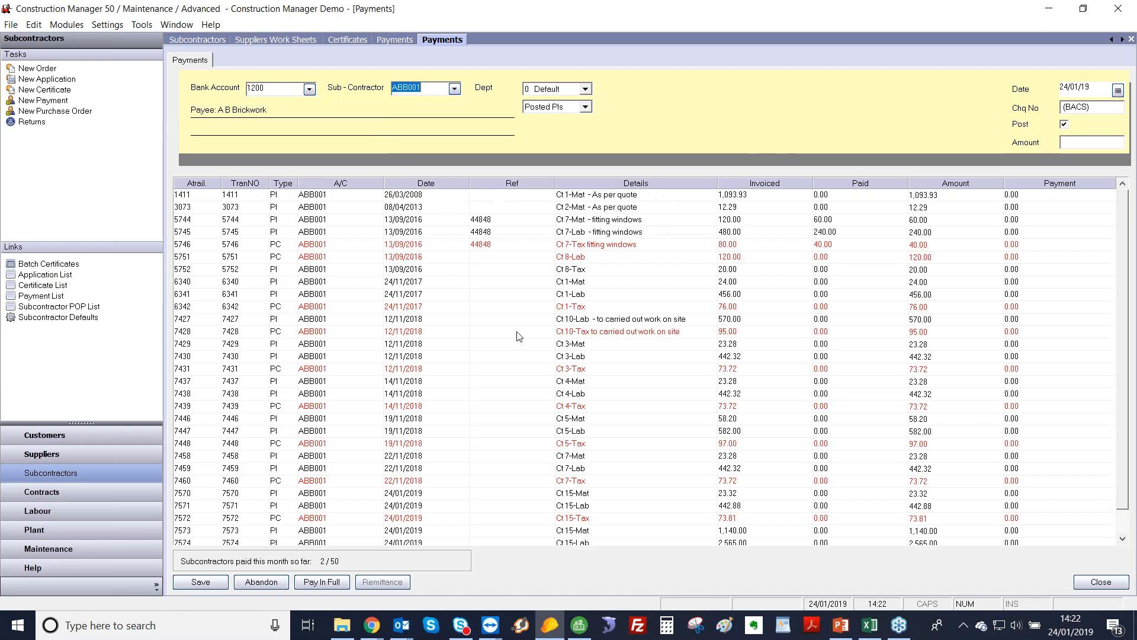
scroll(517, 336, down, 1)
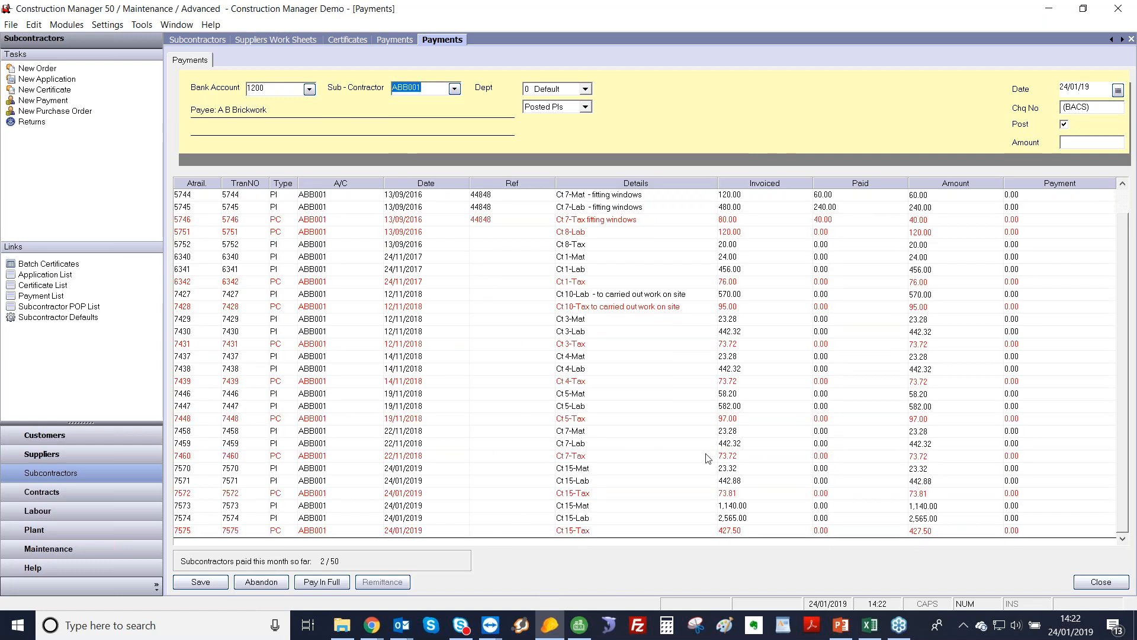
- Try to pay the Ct 7 tax credit dated 22/11/2018 in full
click(1034, 461)
click(322, 582)
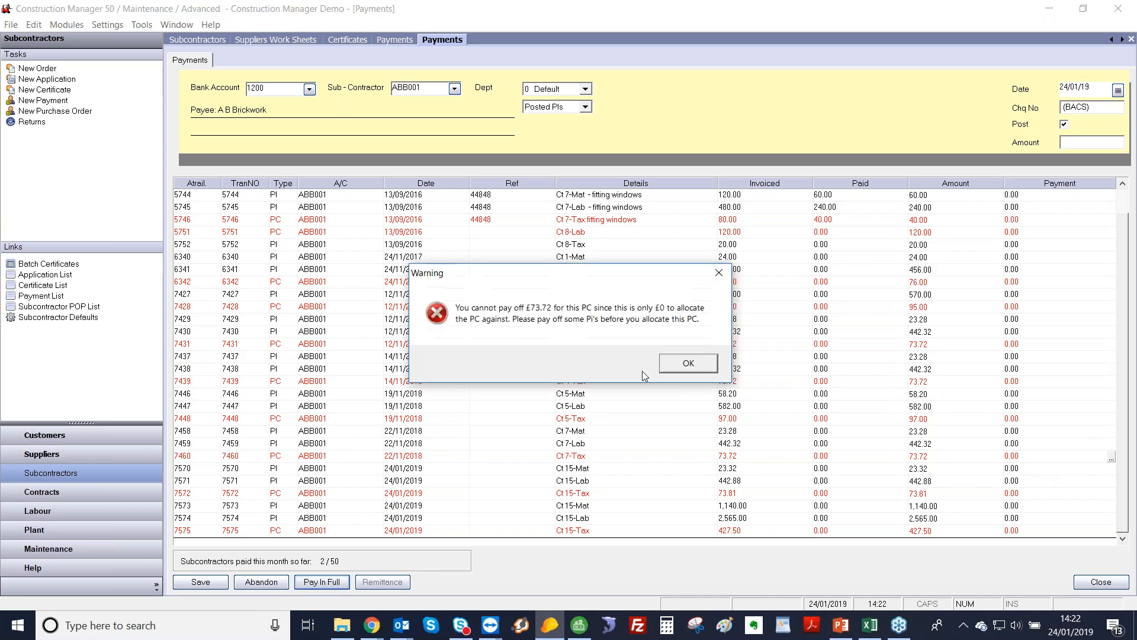
click(719, 272)
- Pay the Ct 15 material, labour and tax transactions 7573, 7574 and 7575 in full
click(1019, 507)
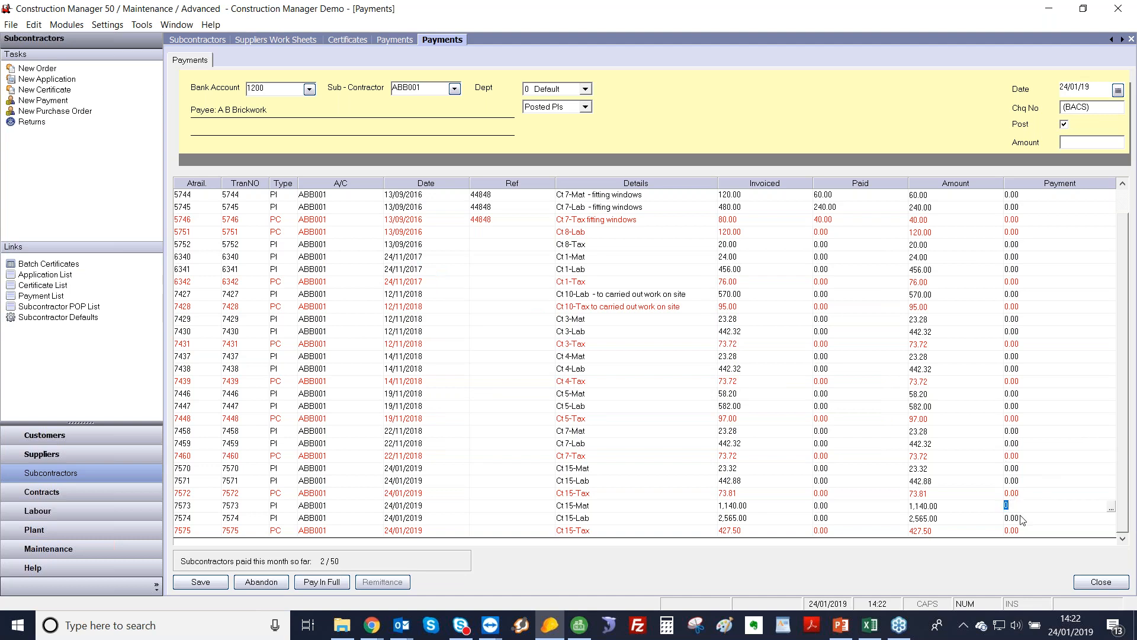
click(322, 582)
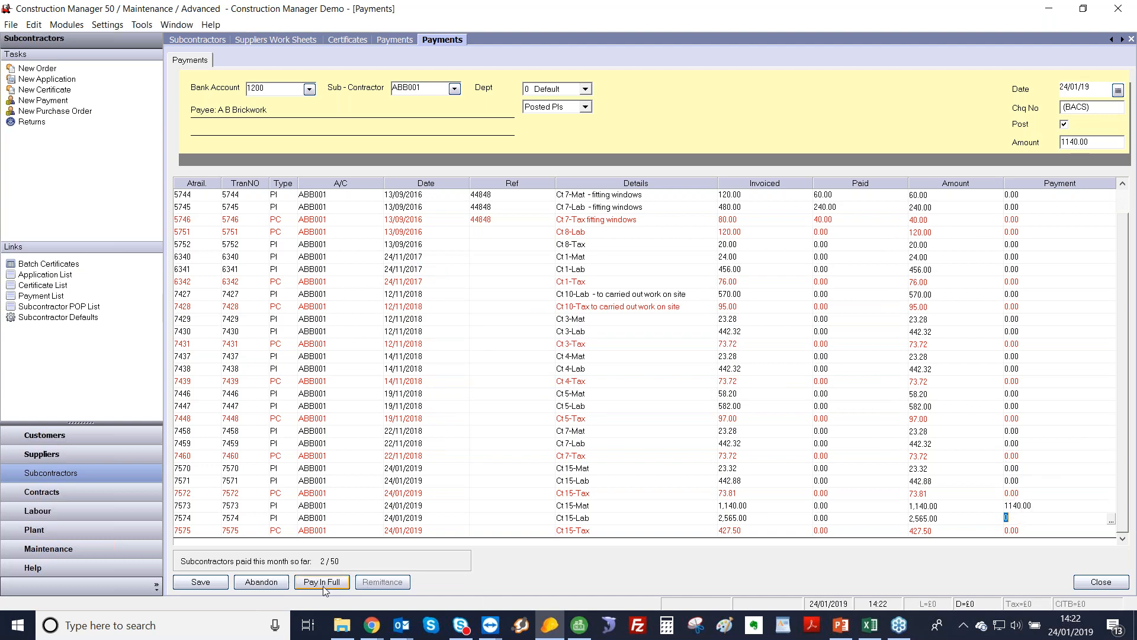
click(323, 585)
- Check the payment's amount and date, then save it and close the payment form
drag(1089, 143, 1099, 86)
click(1084, 87)
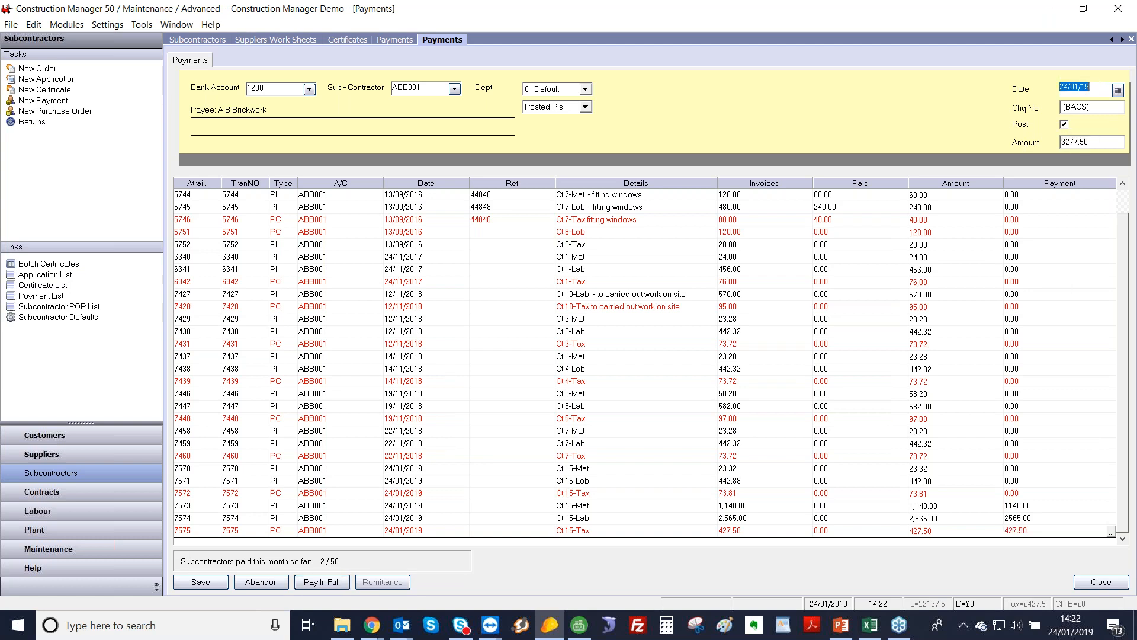
key(Tab)
click(205, 583)
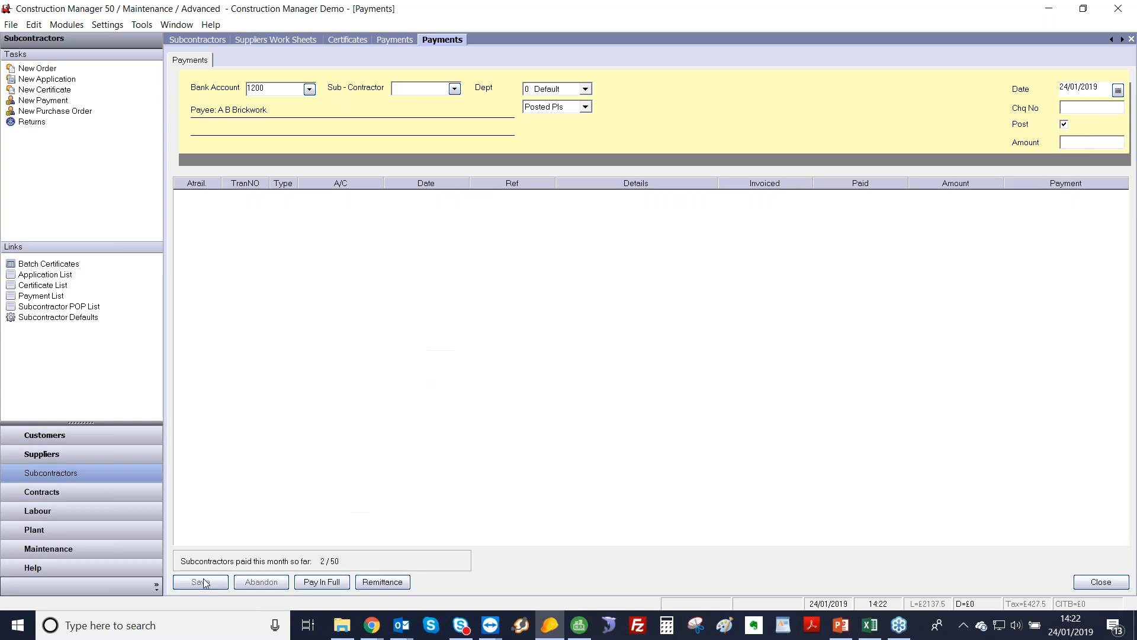
click(1102, 582)
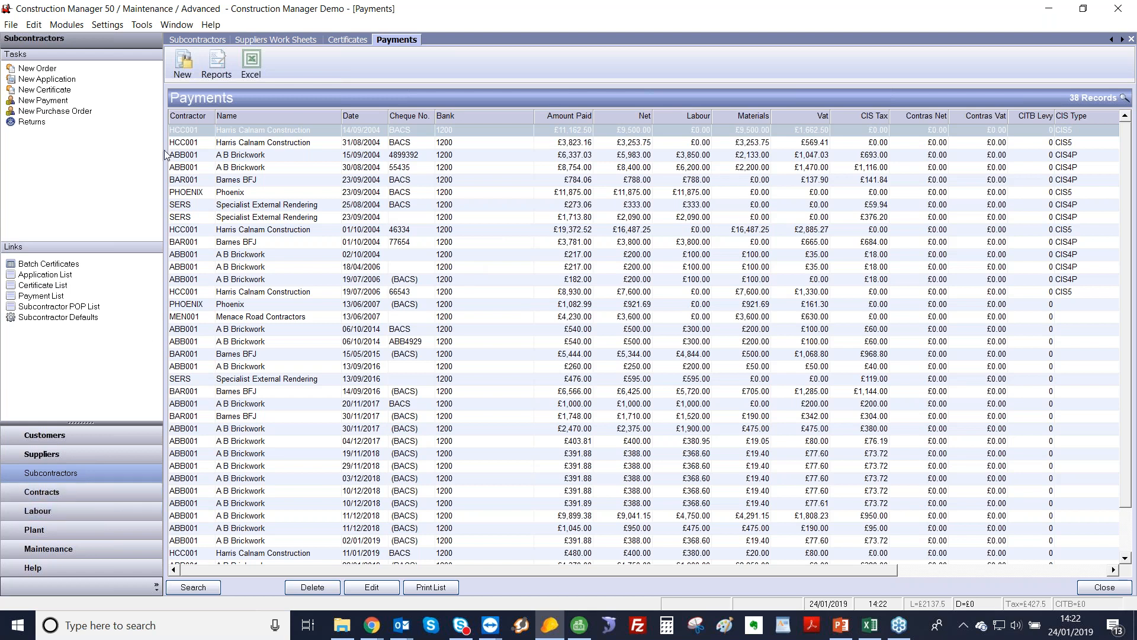
- Open the subcontractor certificates list and select all of its records
click(187, 42)
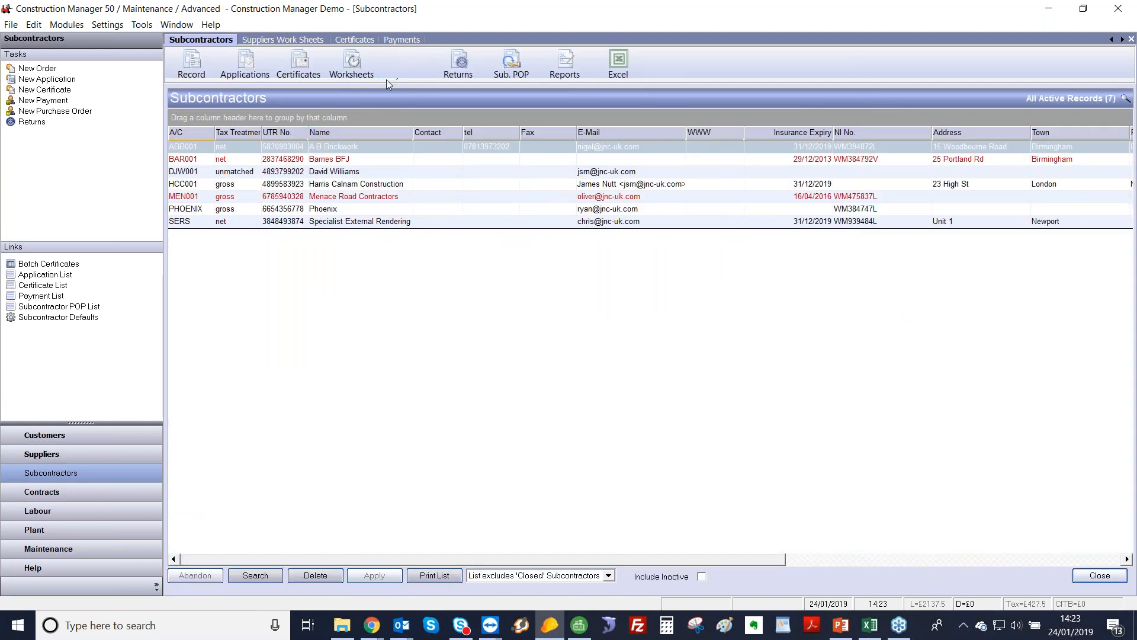
click(296, 66)
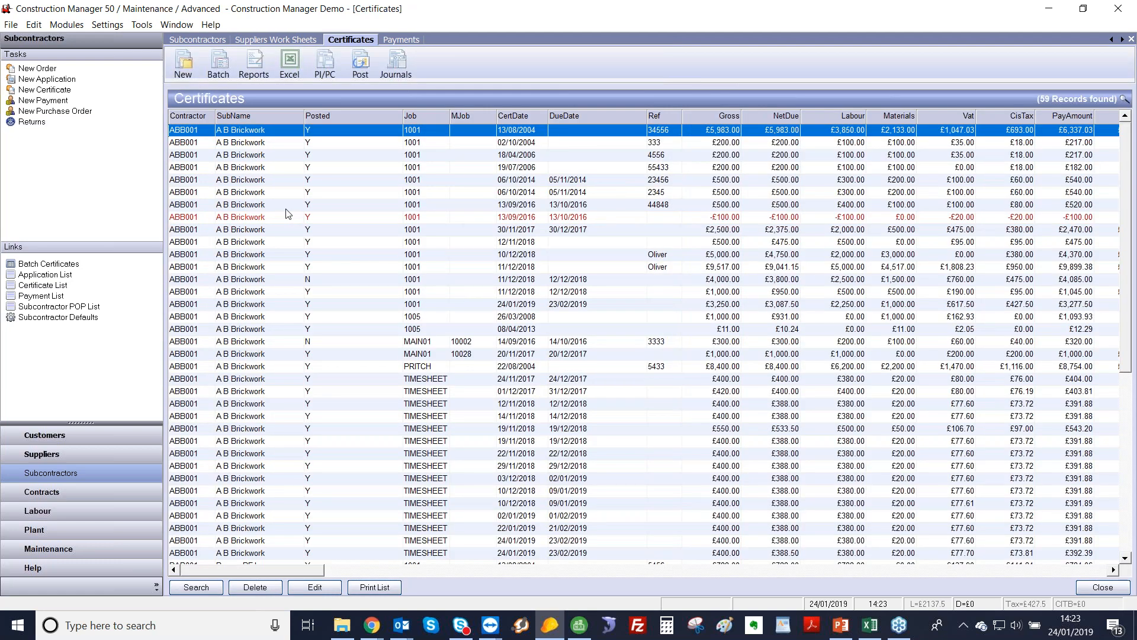
key(ctrl+a)
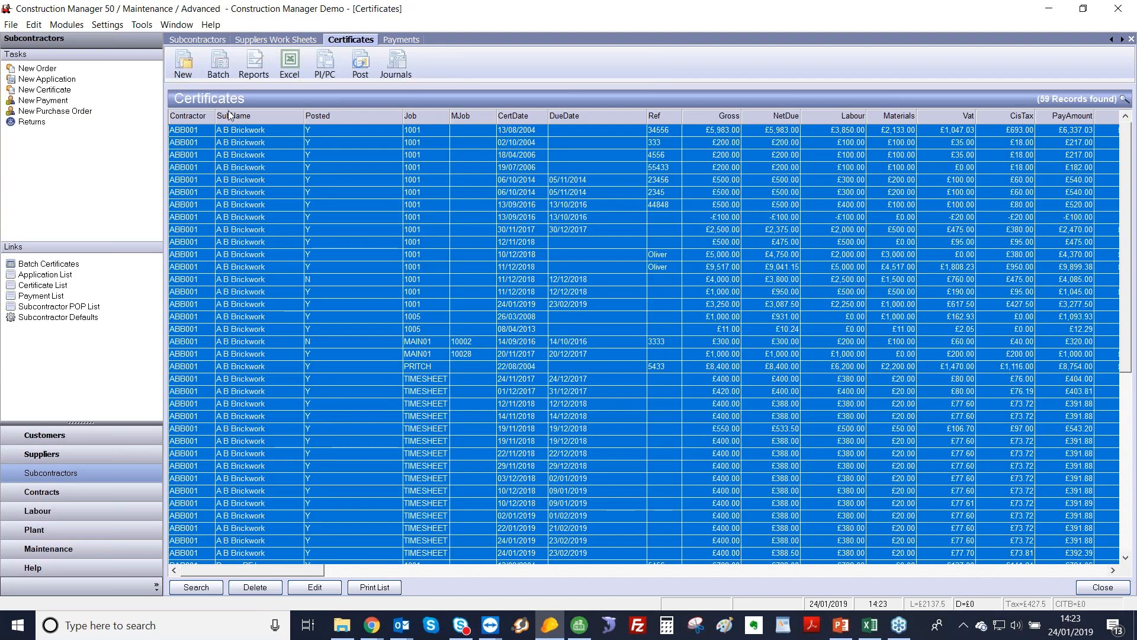
- Preview the Retention Report, ignoring records with zero net cumulative retention, read it enlarged to 150 % and close it
click(255, 62)
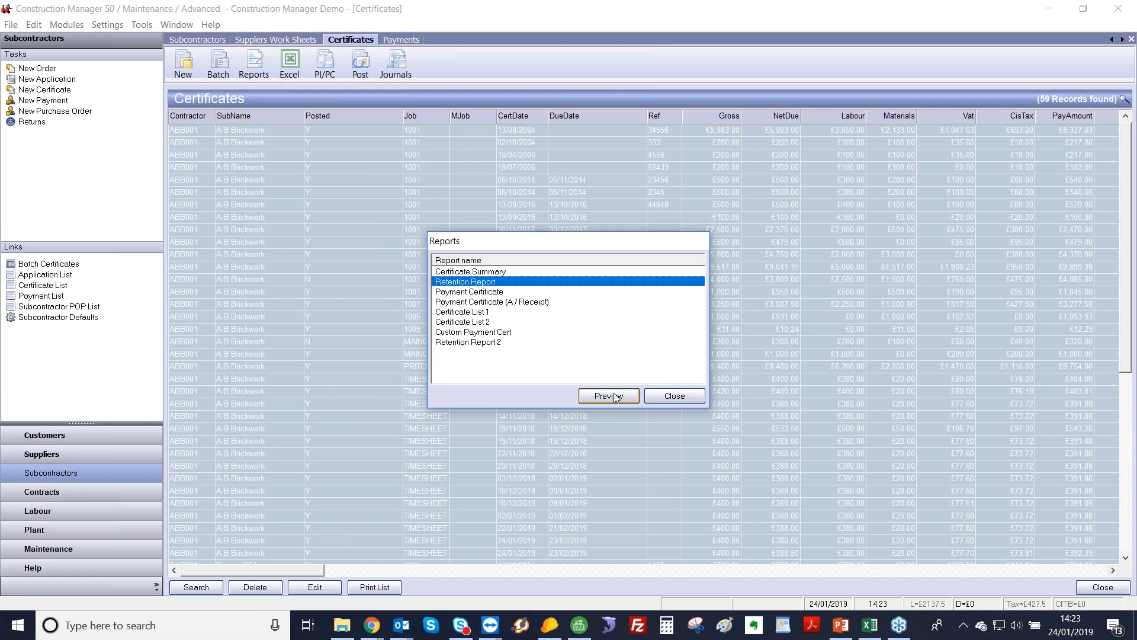
click(610, 396)
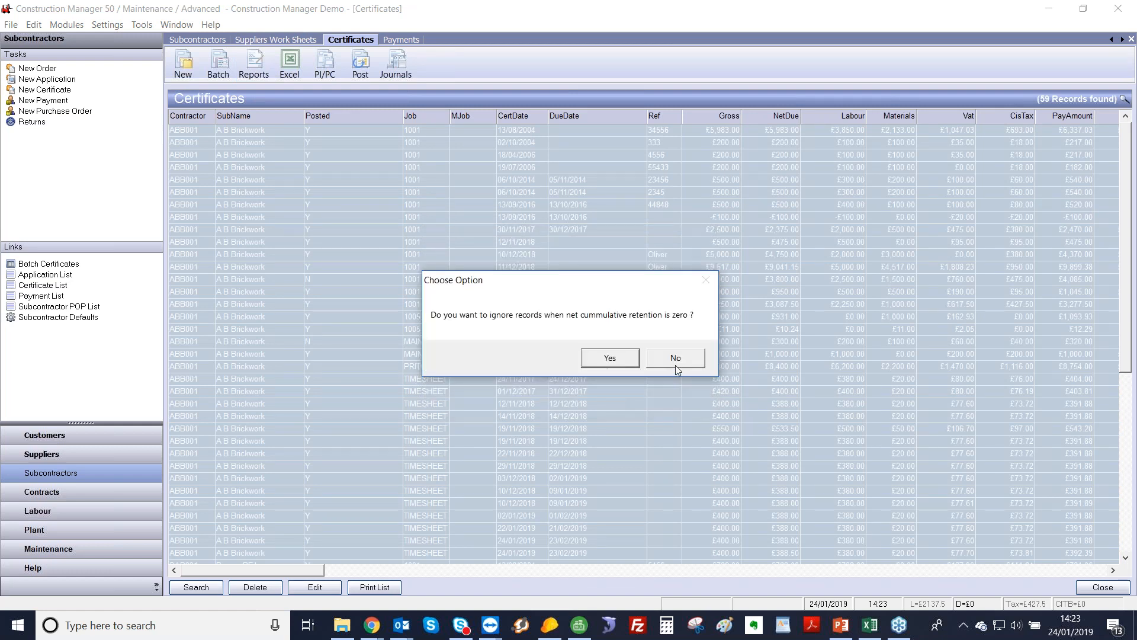
click(617, 362)
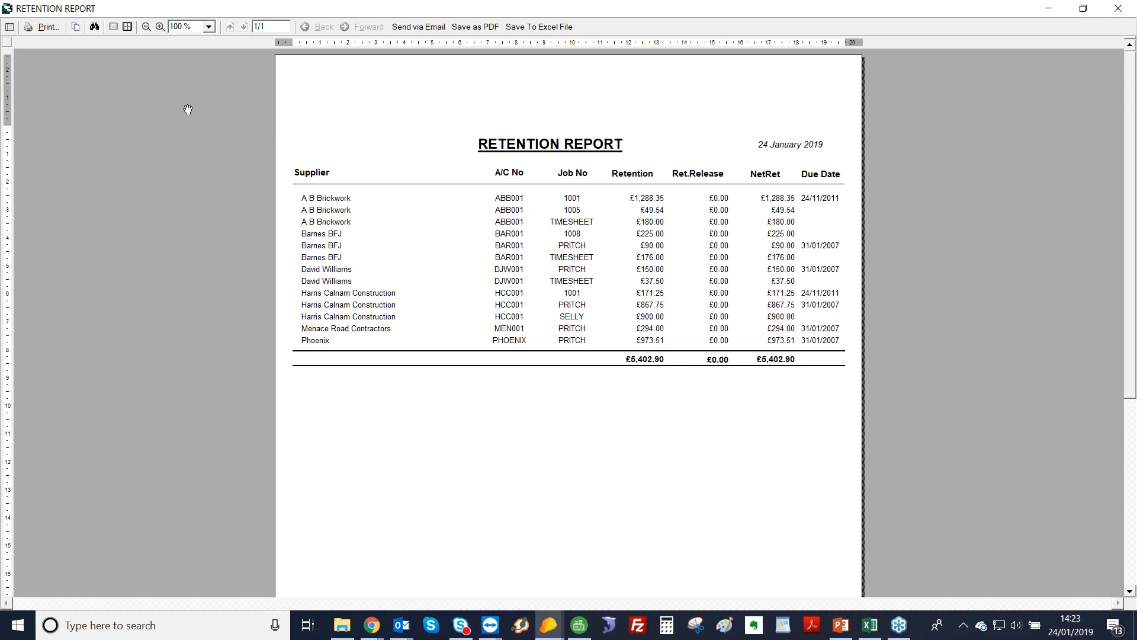
click(160, 26)
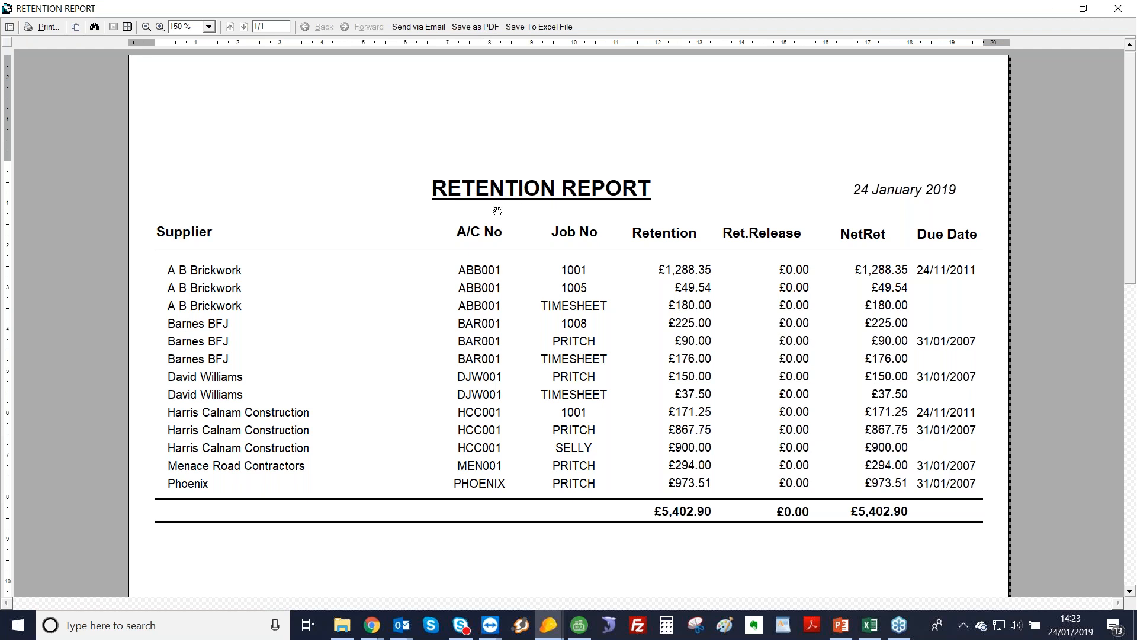
click(1120, 14)
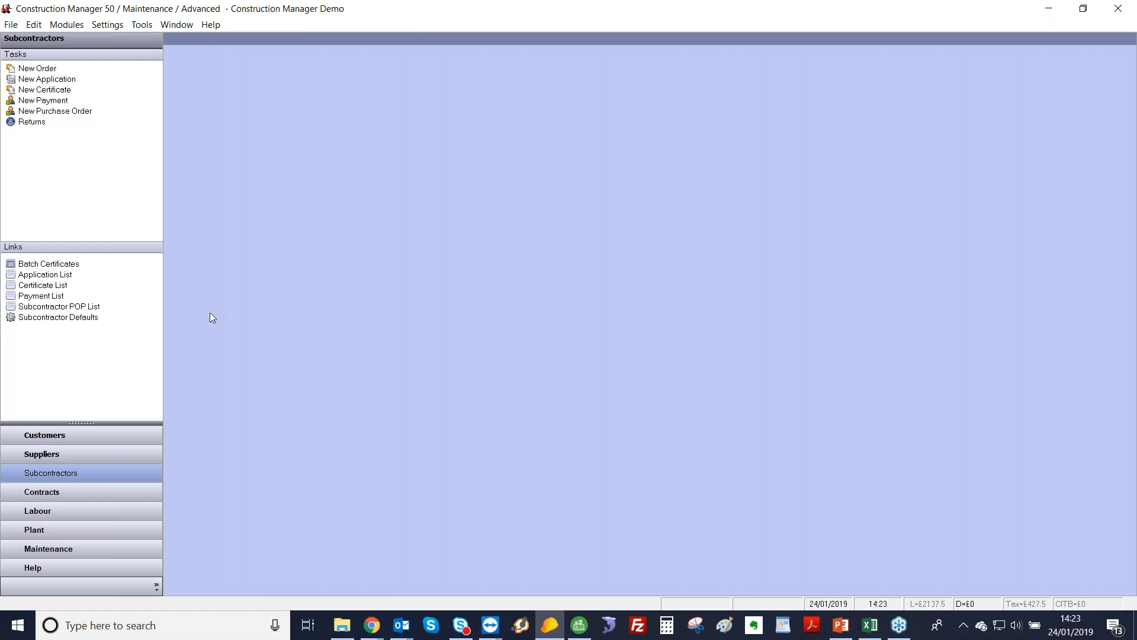
- Switch to Chrome and look over the ConstructionManager.Net welcome page and its modules
click(372, 632)
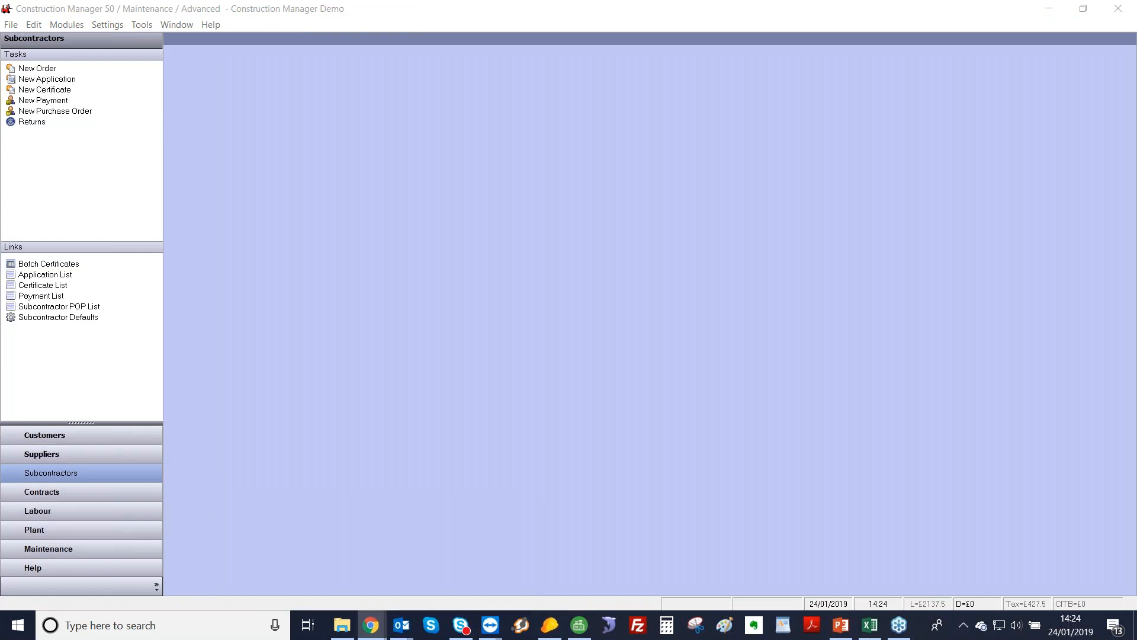
mouse_move(485, 636)
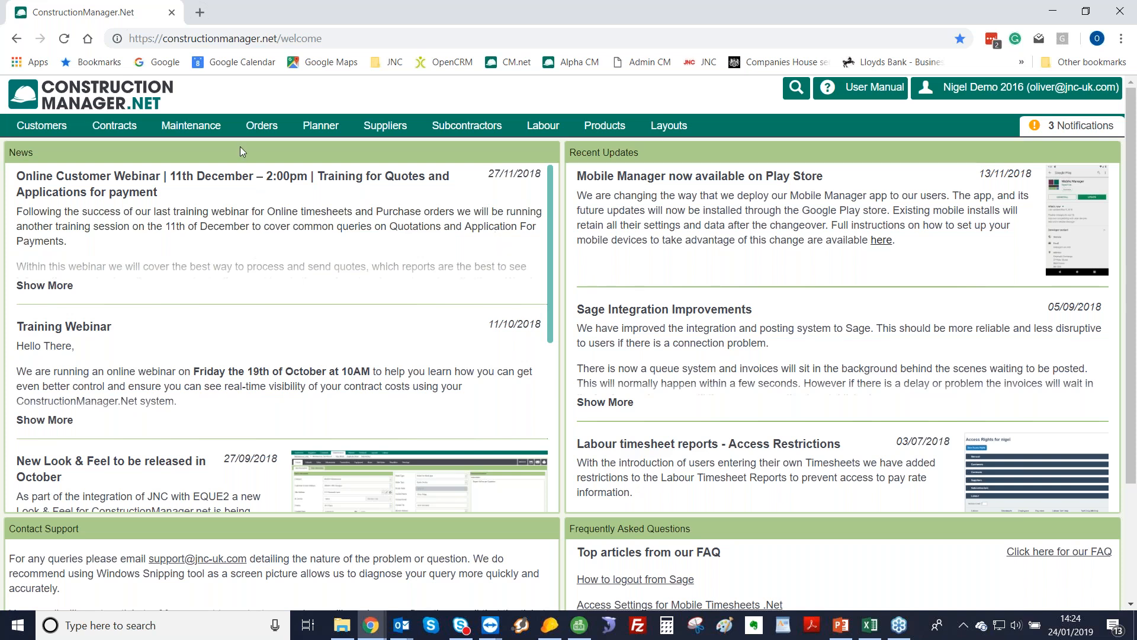
mouse_move(543, 126)
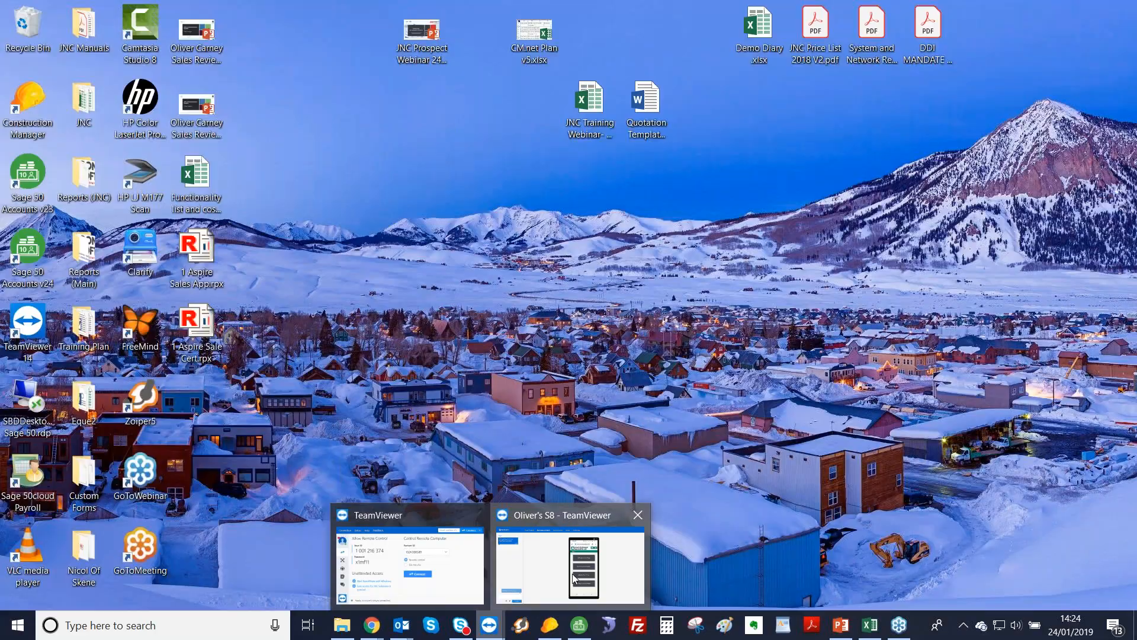
- Switch to the phone's TeamViewer session, open the current timesheet for editing and choose job 1020 Water proofing on M6 J6
click(573, 577)
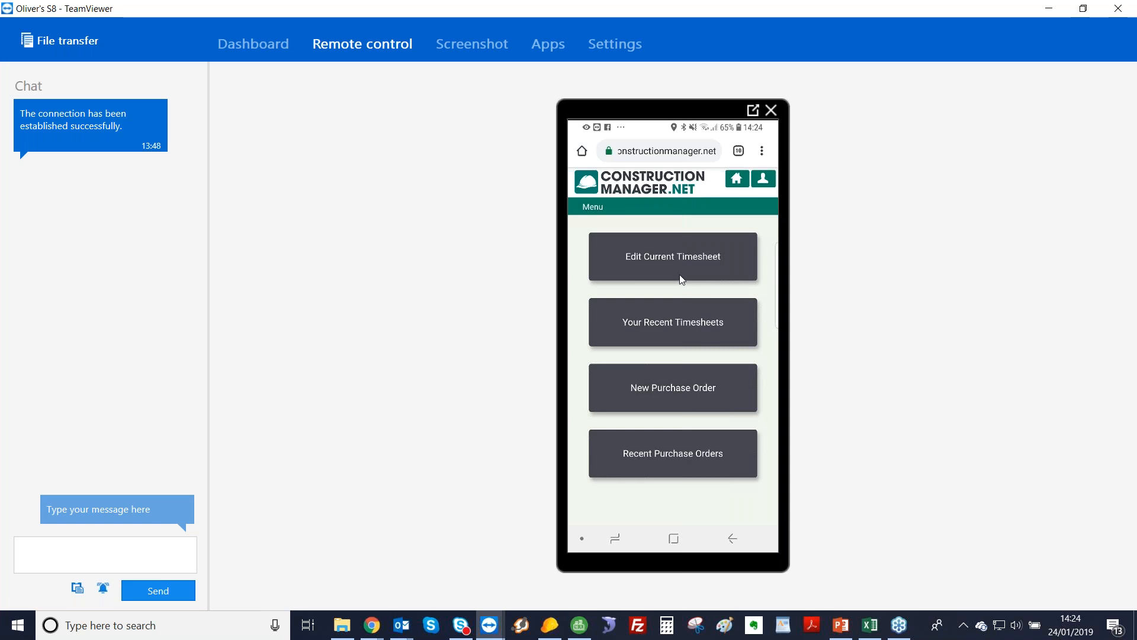
click(663, 269)
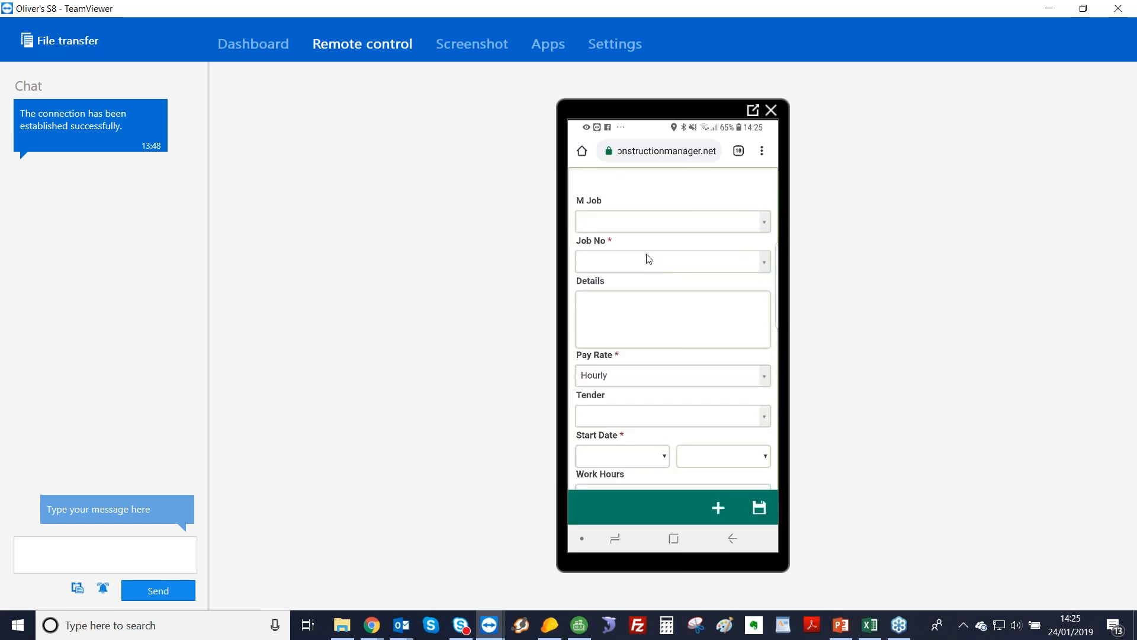
click(650, 259)
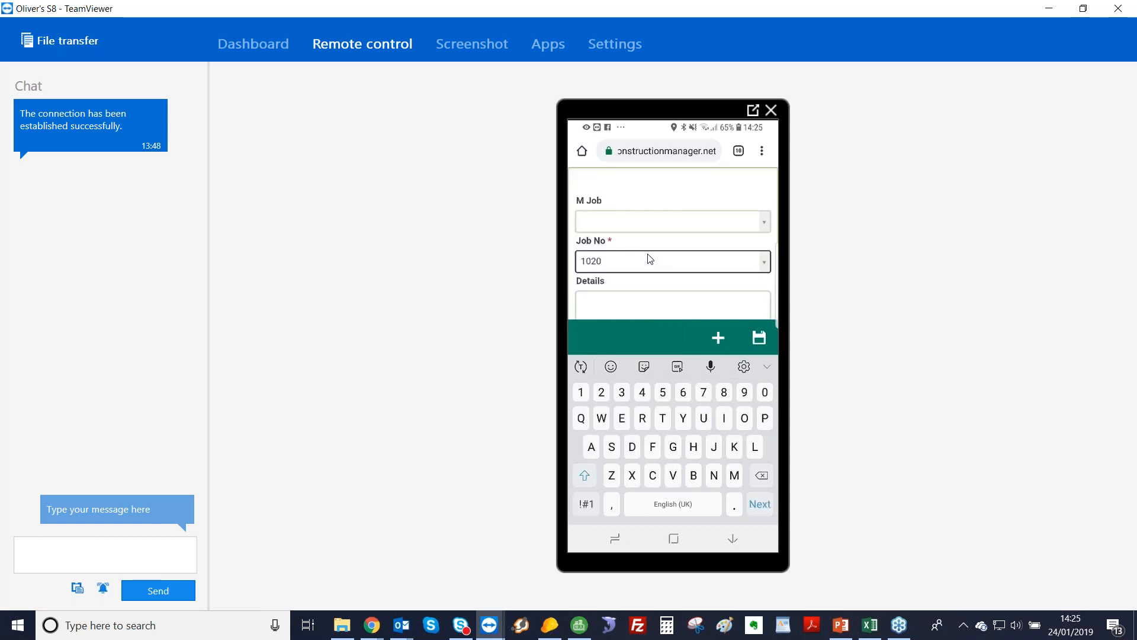
- Set the timesheet entry to the Hourly pay rate, starting 24/01/2019 at 14:00, with 4 work hours ending at 18:00
scroll(649, 259, down, 3)
scroll(650, 259, down, 3)
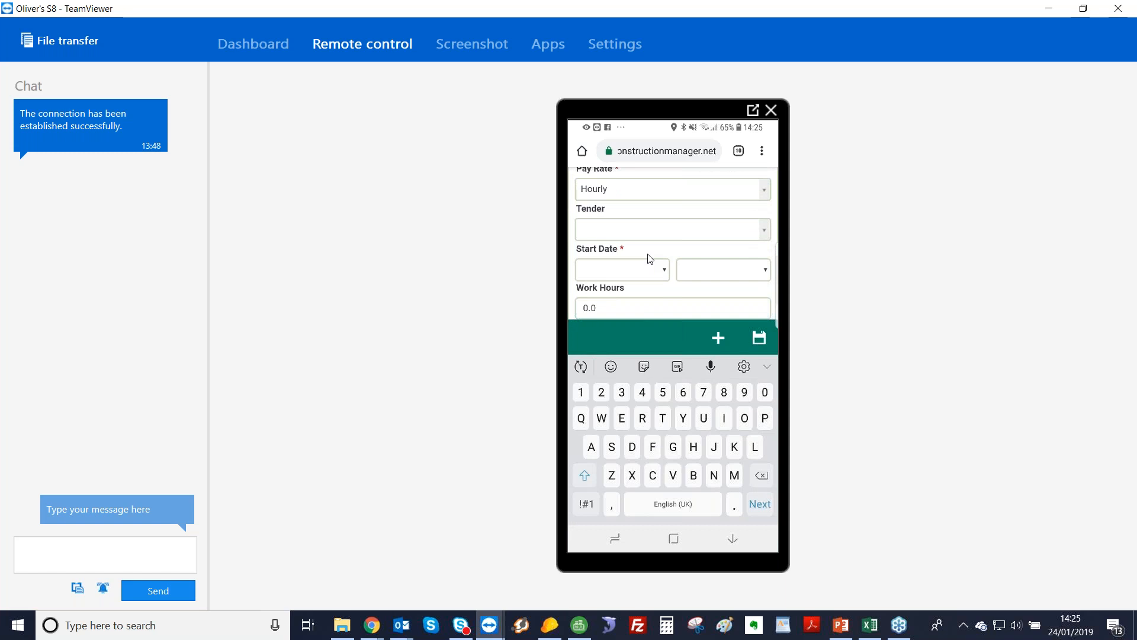
click(650, 259)
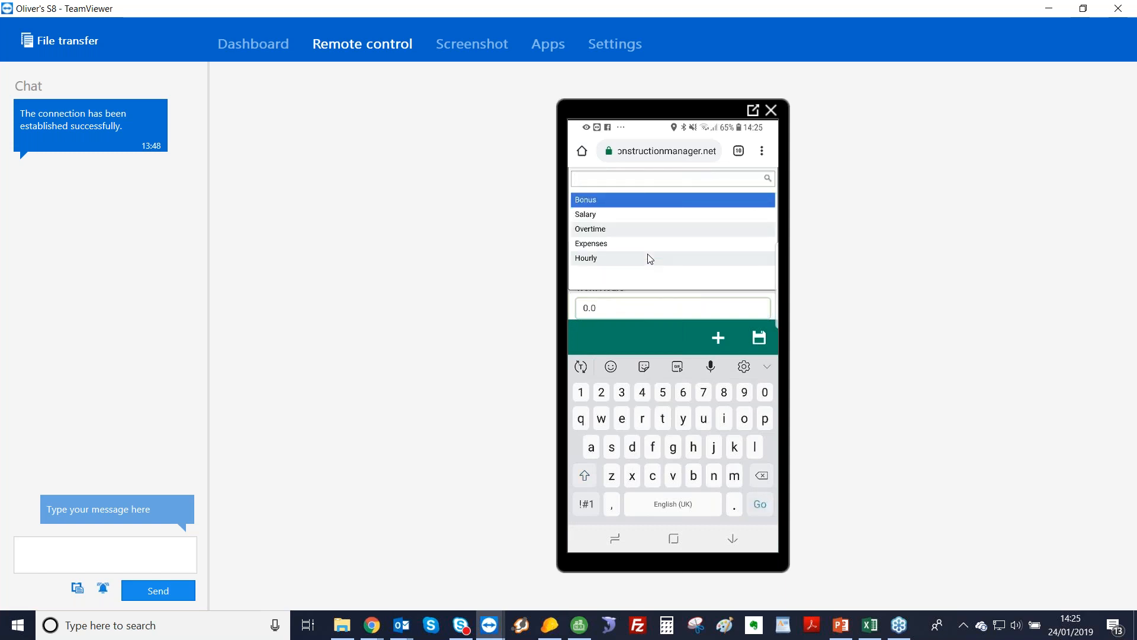
click(649, 259)
scroll(651, 259, down, 2)
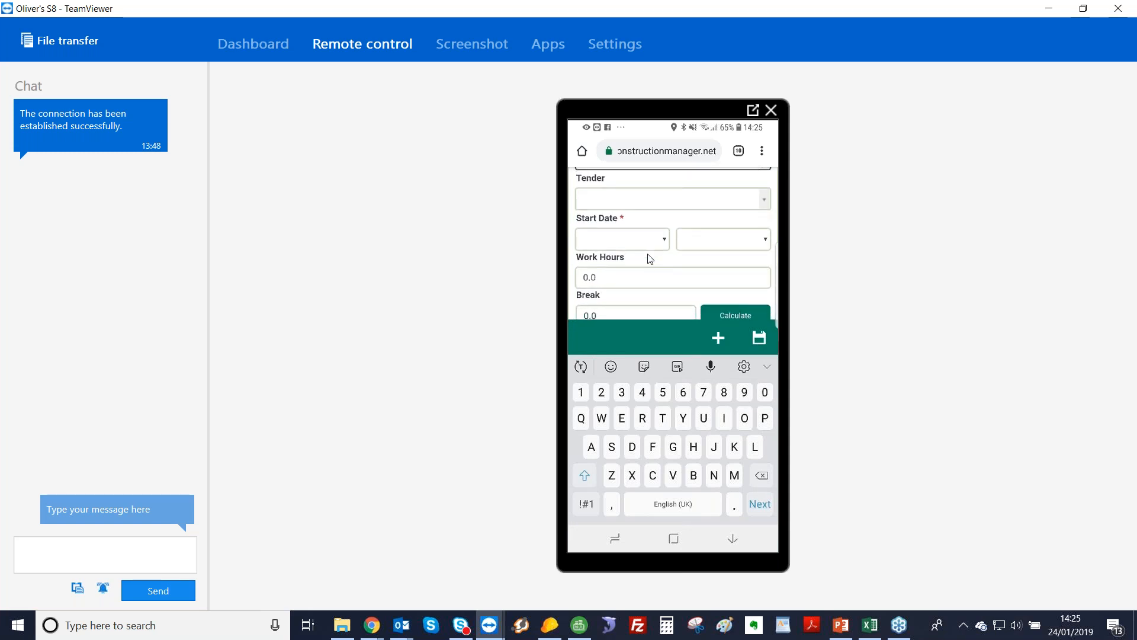
click(650, 259)
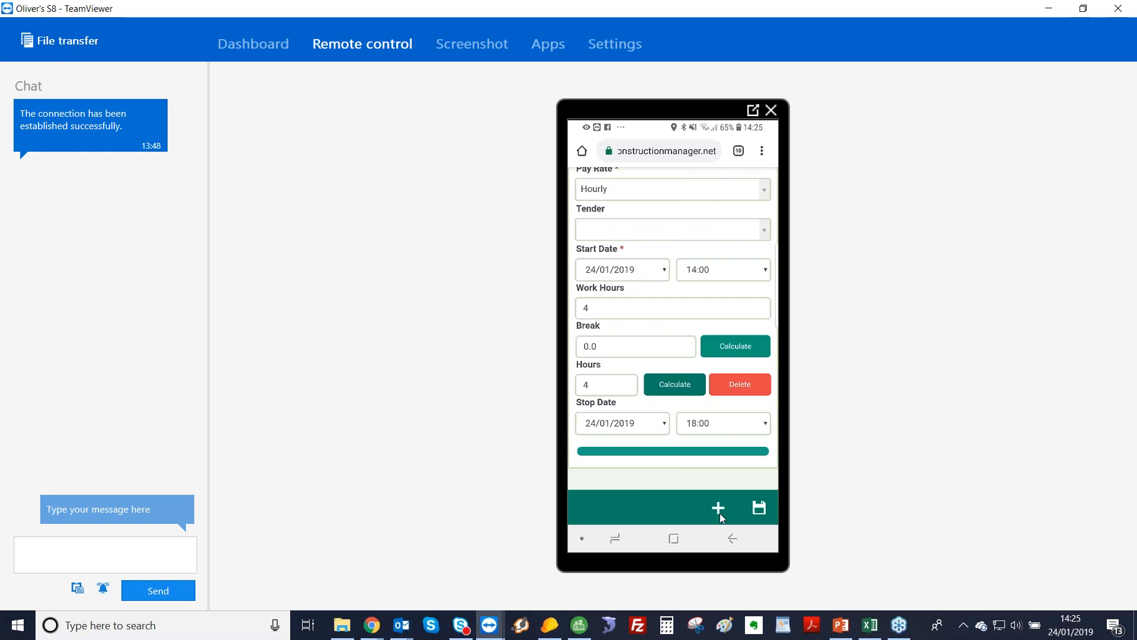
- Save the timesheet for week ending 09/02/2019 and mark it as complete
click(760, 508)
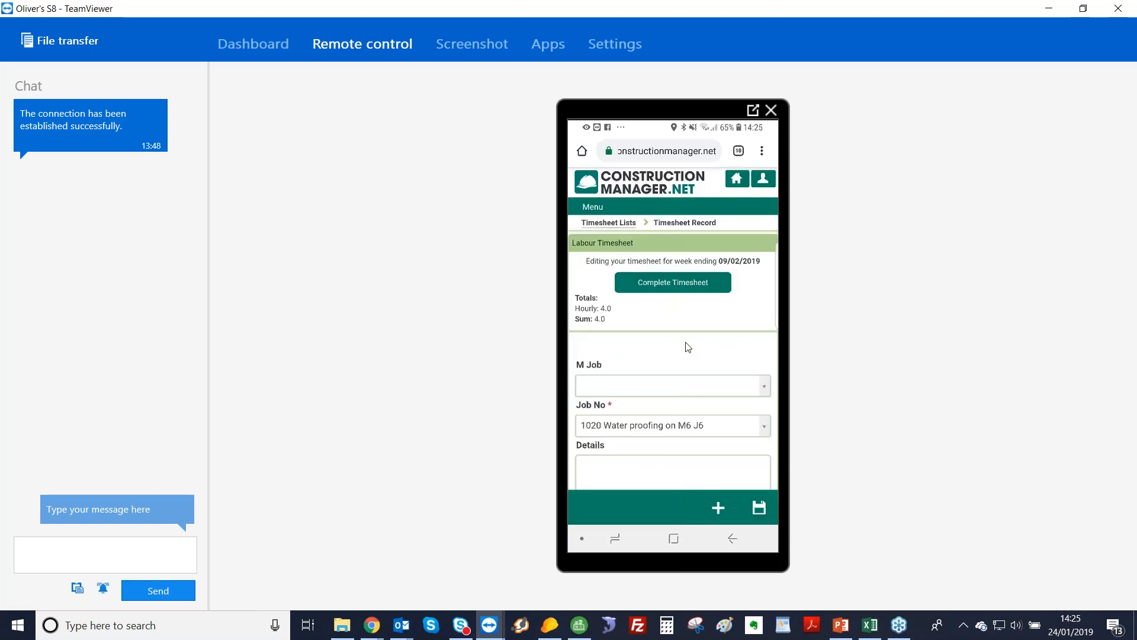
click(679, 288)
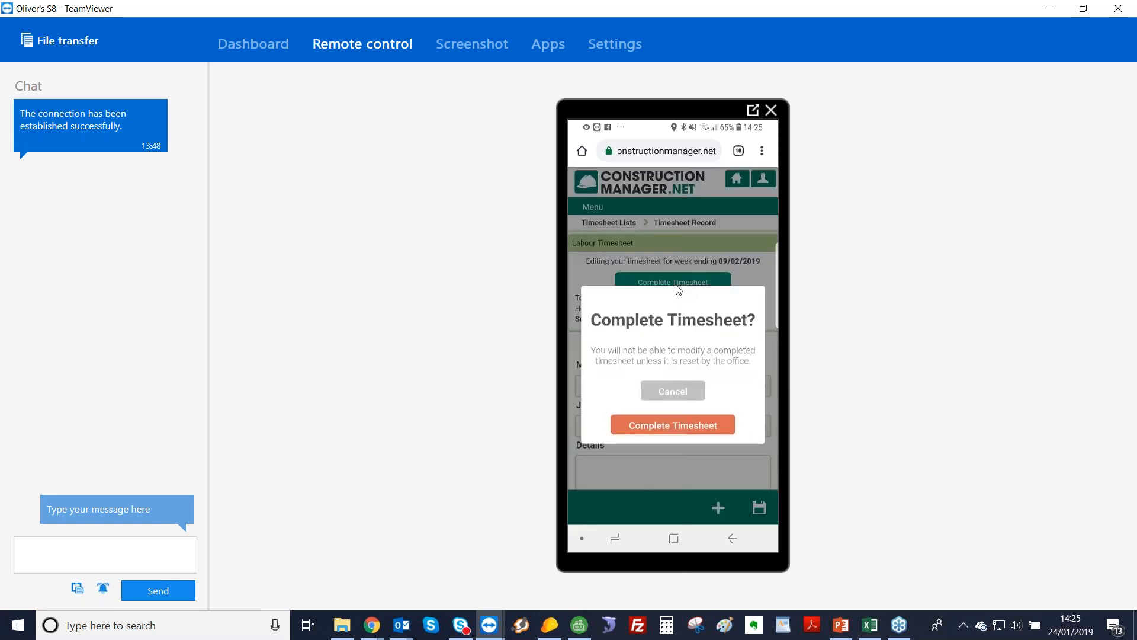
click(671, 429)
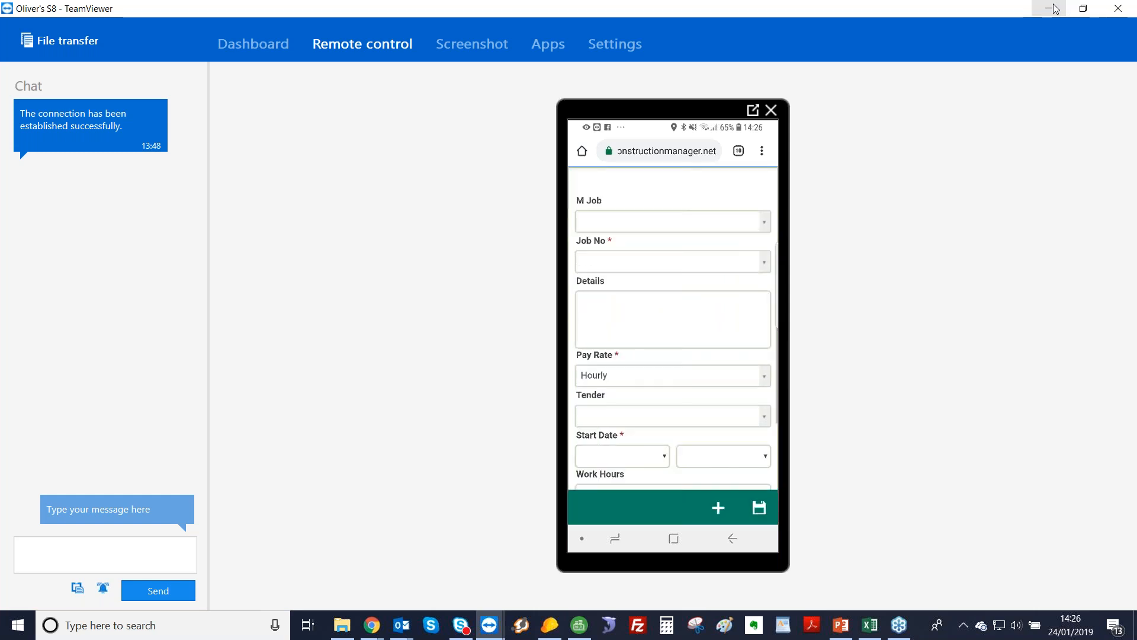
- Switch to the labour timesheets in Chrome, open the 09/02/2019 timesheet and check who completed it and when
click(1055, 7)
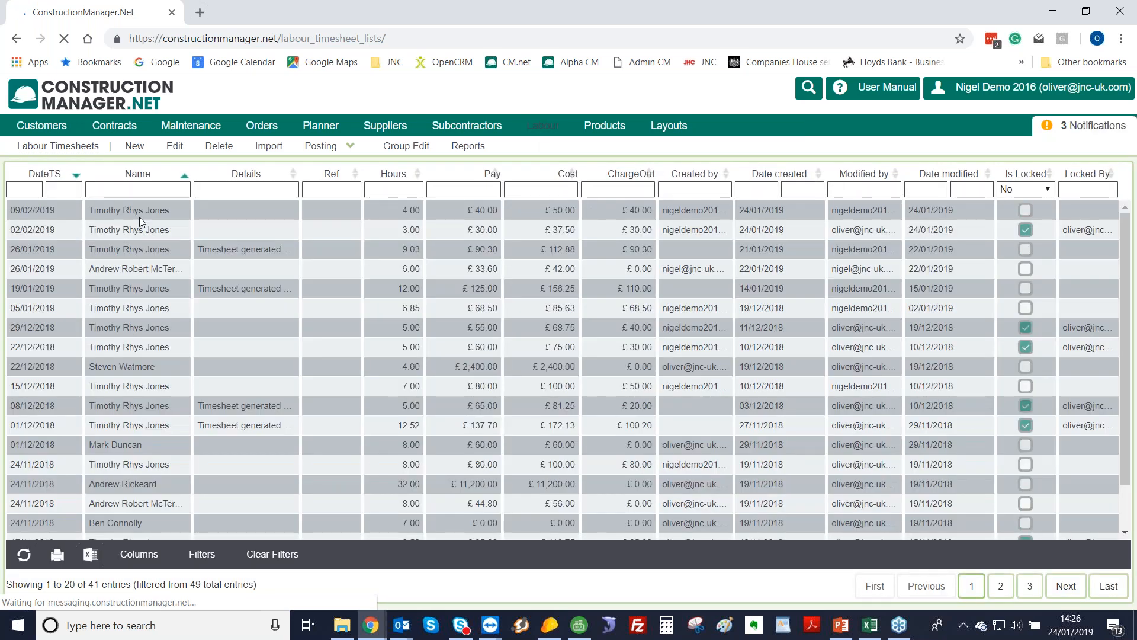
click(141, 215)
double_click(141, 218)
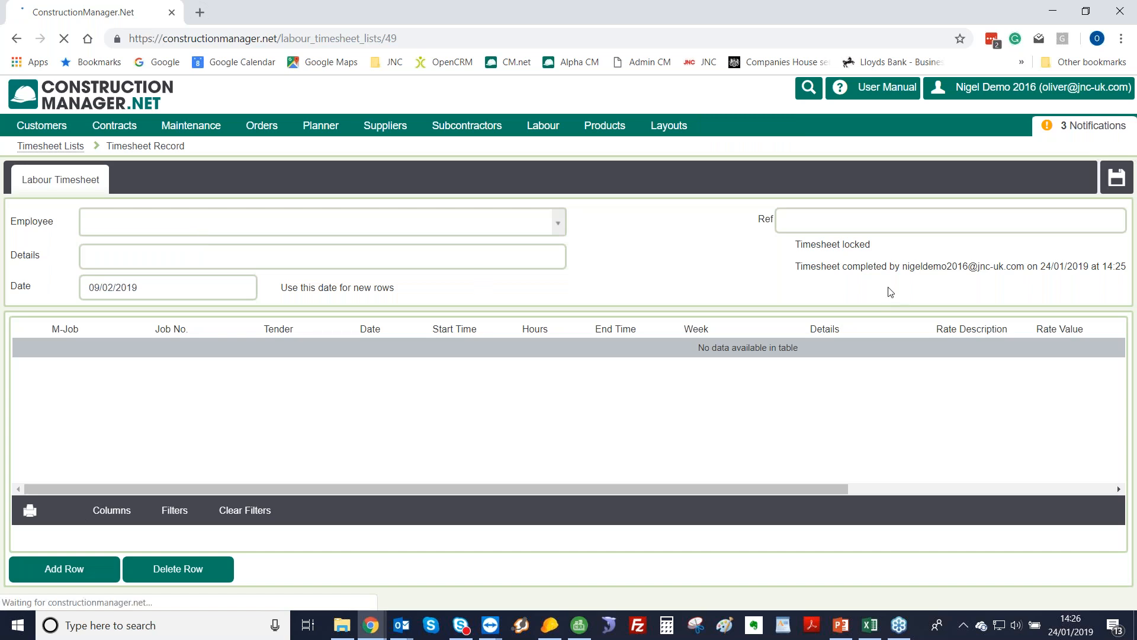
double_click(1027, 265)
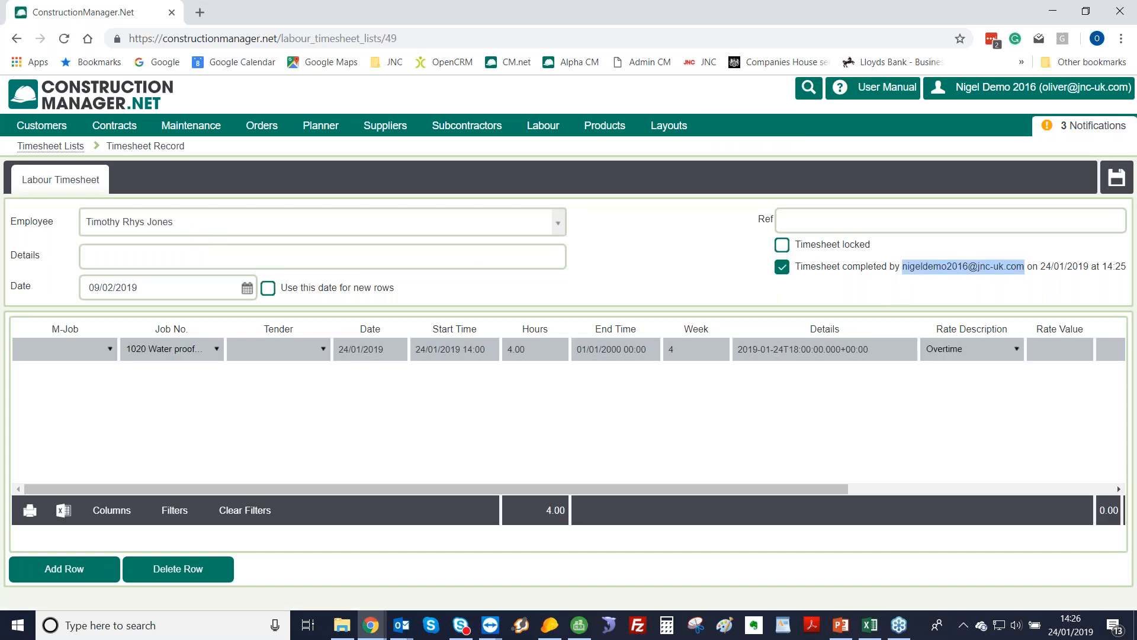
drag(1038, 267, 1126, 269)
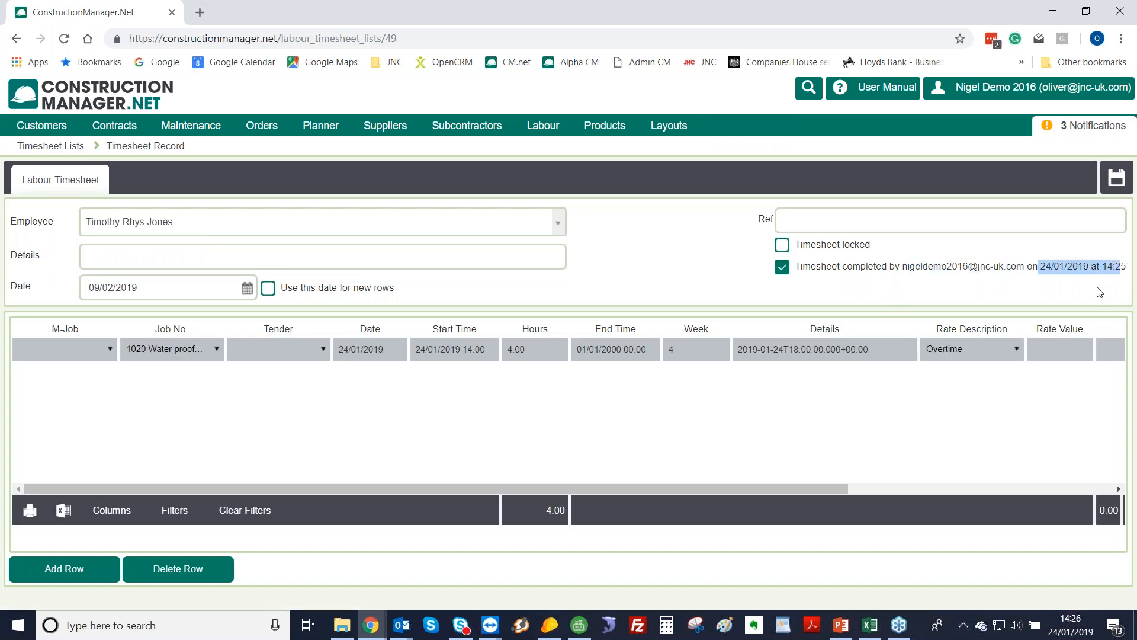
- Change the 24/01/2019 timesheet row to 3 hours, lock the timesheet and save it
click(530, 351)
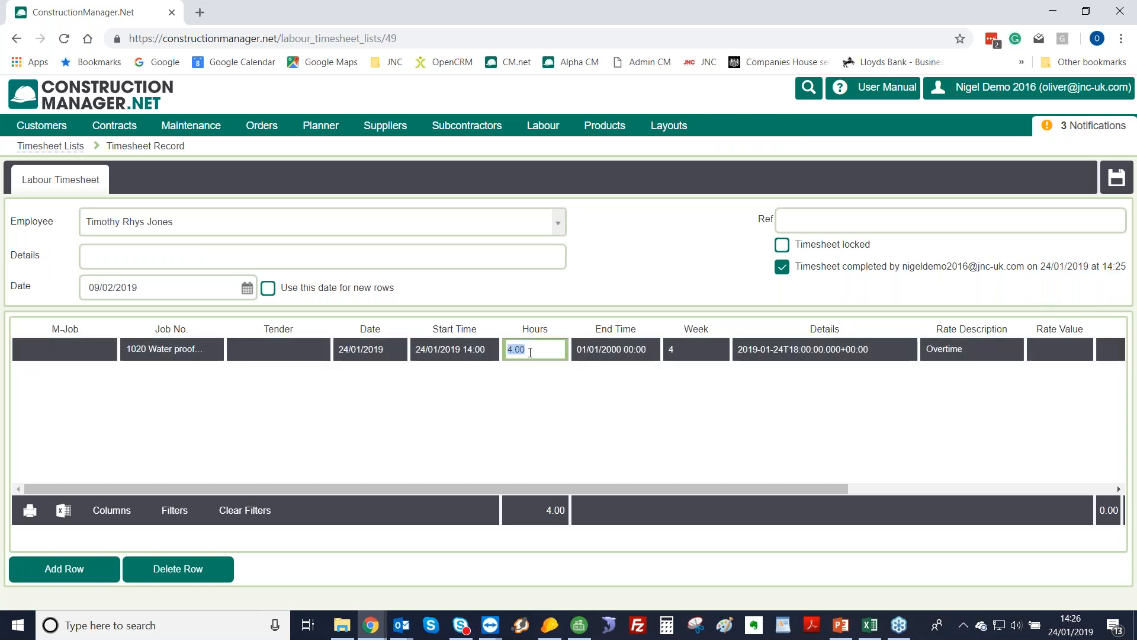
text(3)
click(782, 246)
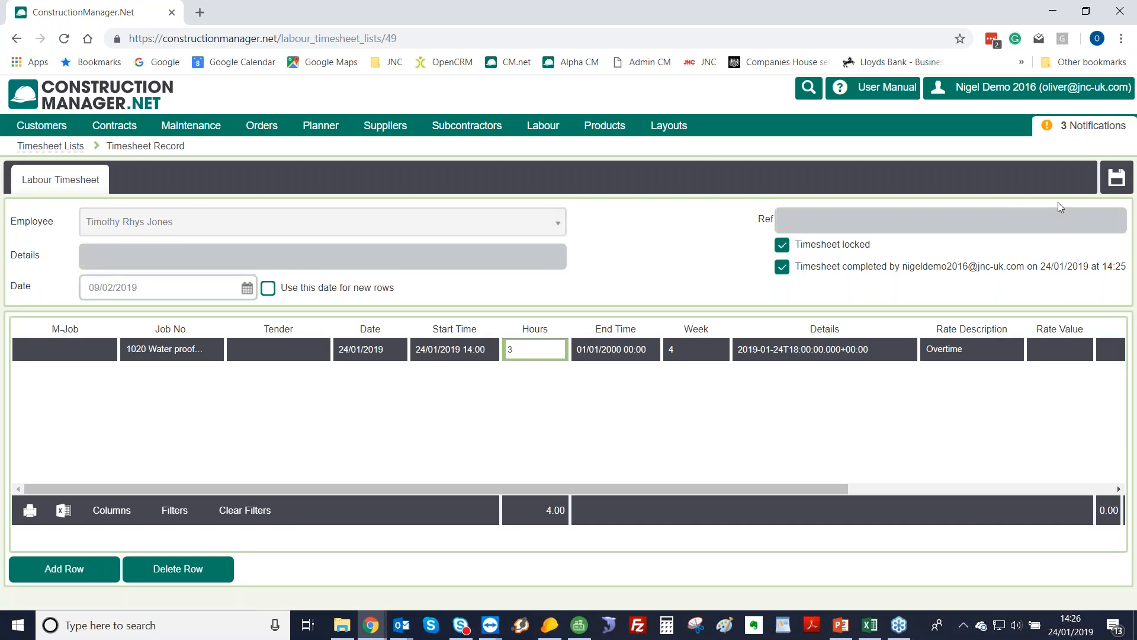
click(1118, 179)
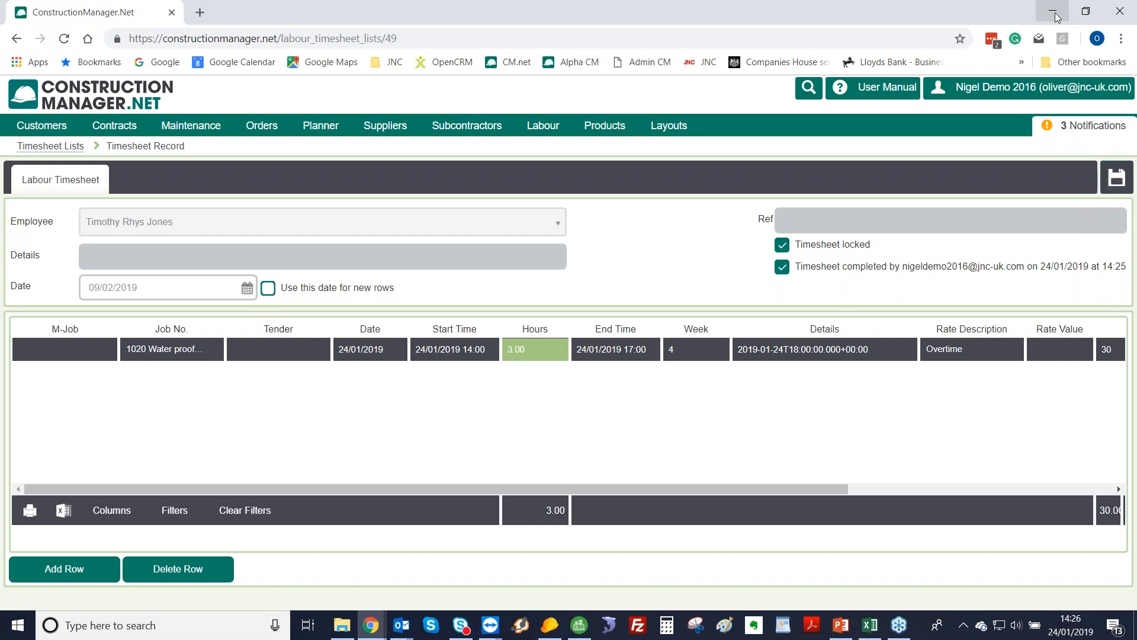
- Open the subcontractor returns, select all three listed for 05/02/2019 and prepare emails for them
mouse_move(406, 135)
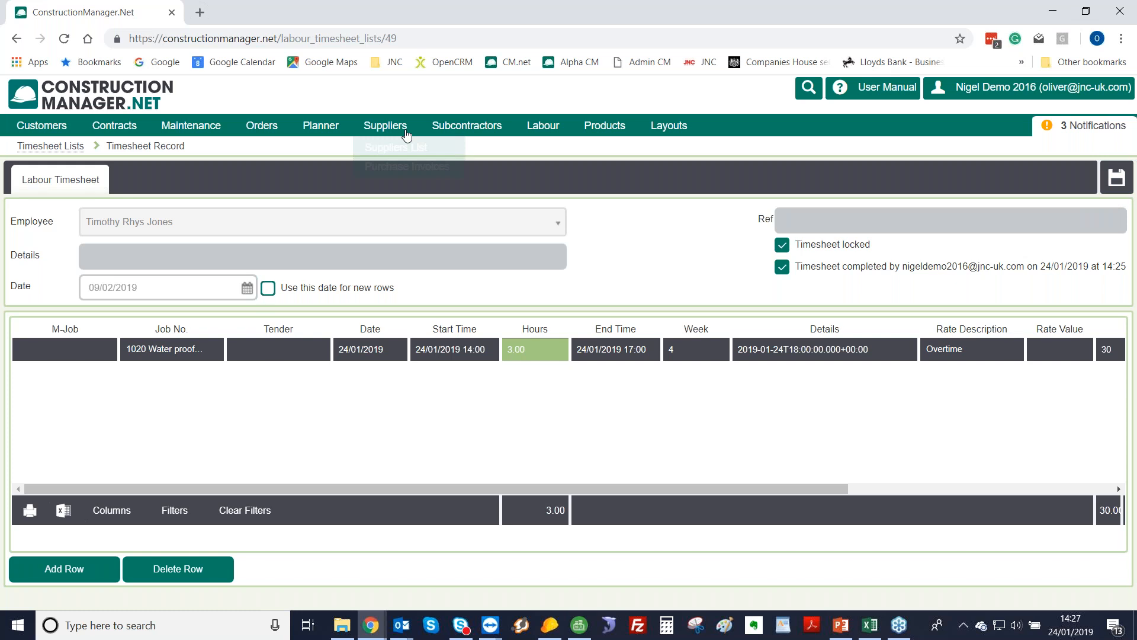
mouse_move(465, 134)
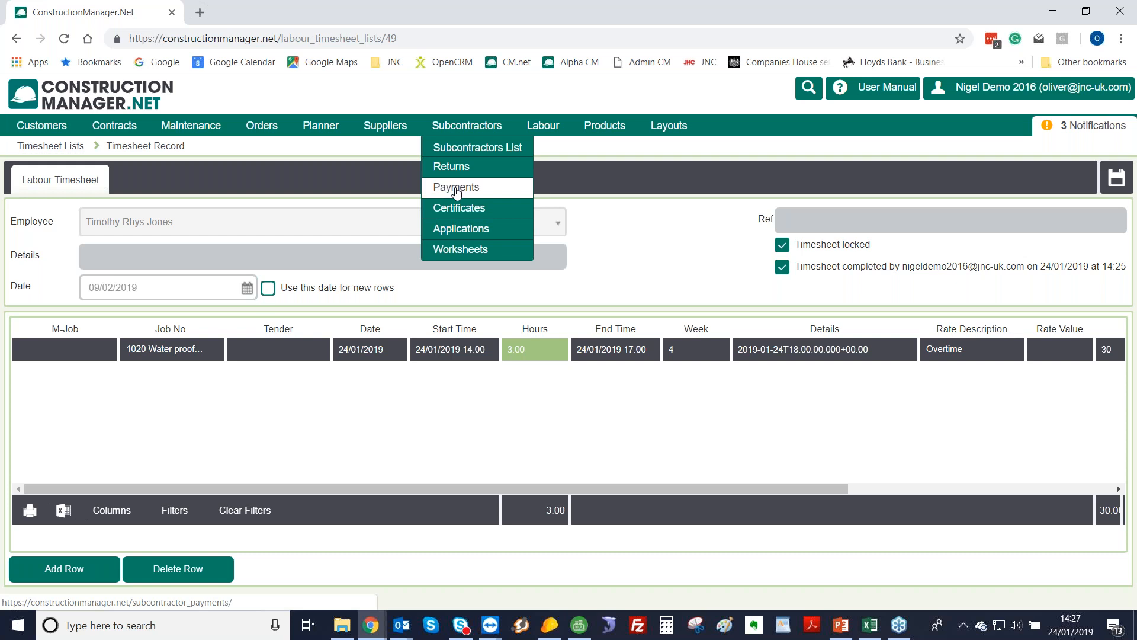
click(460, 170)
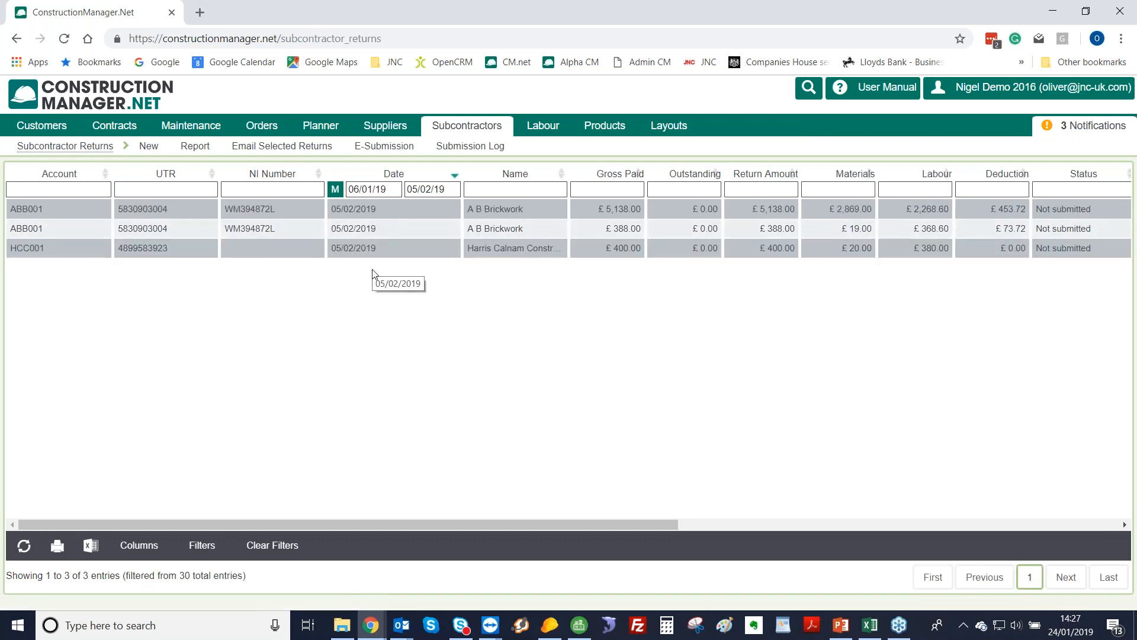
click(190, 252)
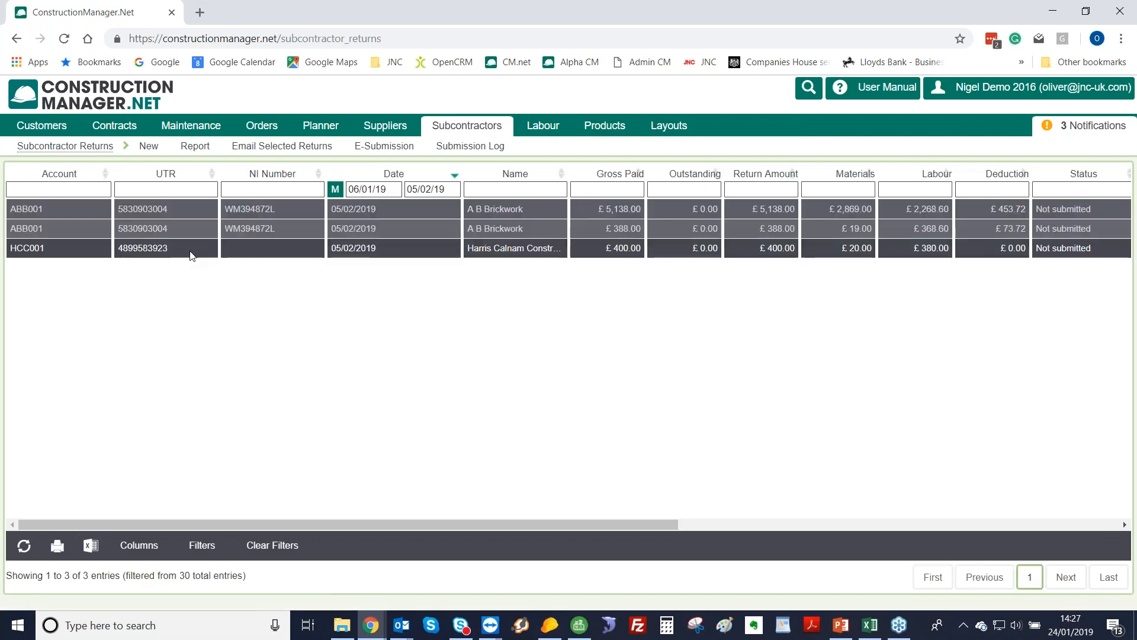
click(290, 149)
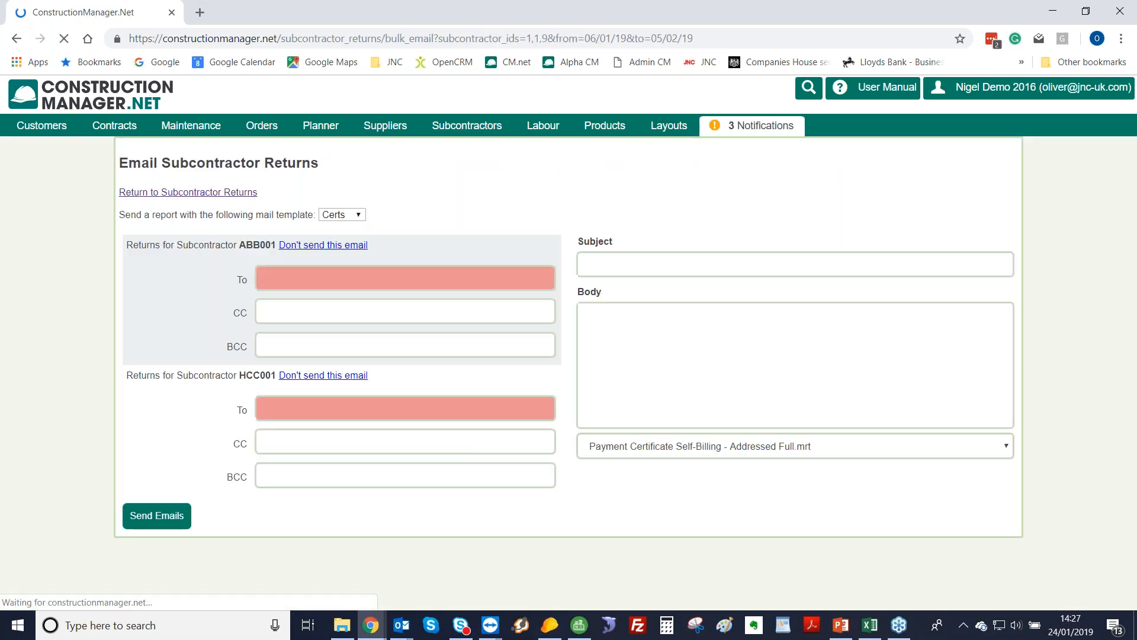
- Review the prepared return emails: the recipient addresses, the available mail templates, the subject and the body text
drag(352, 280, 264, 278)
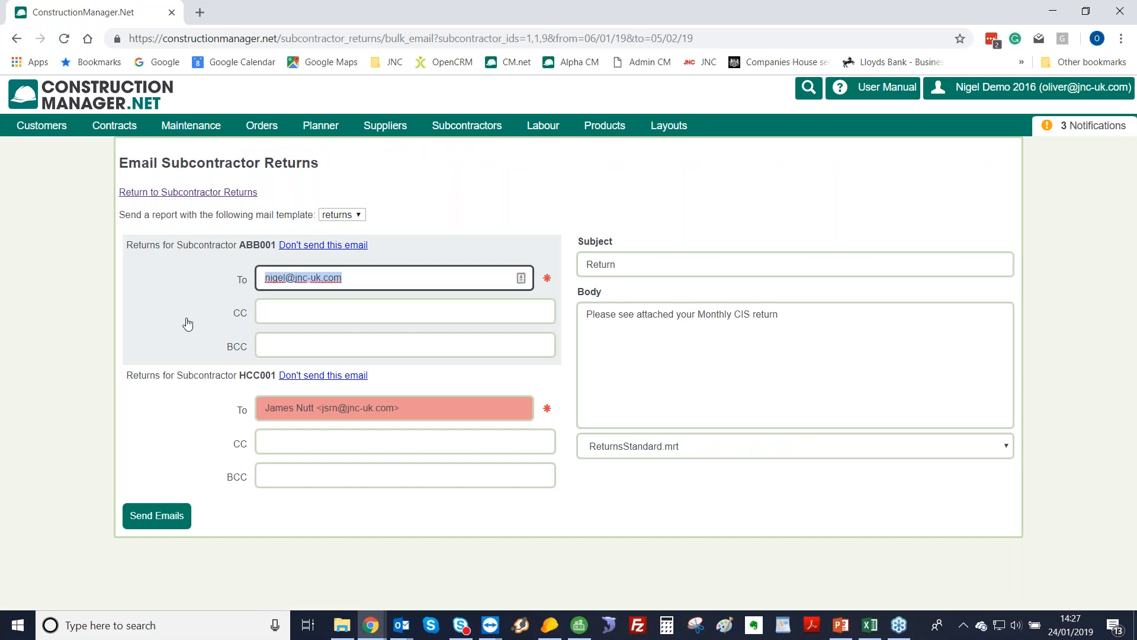
click(356, 216)
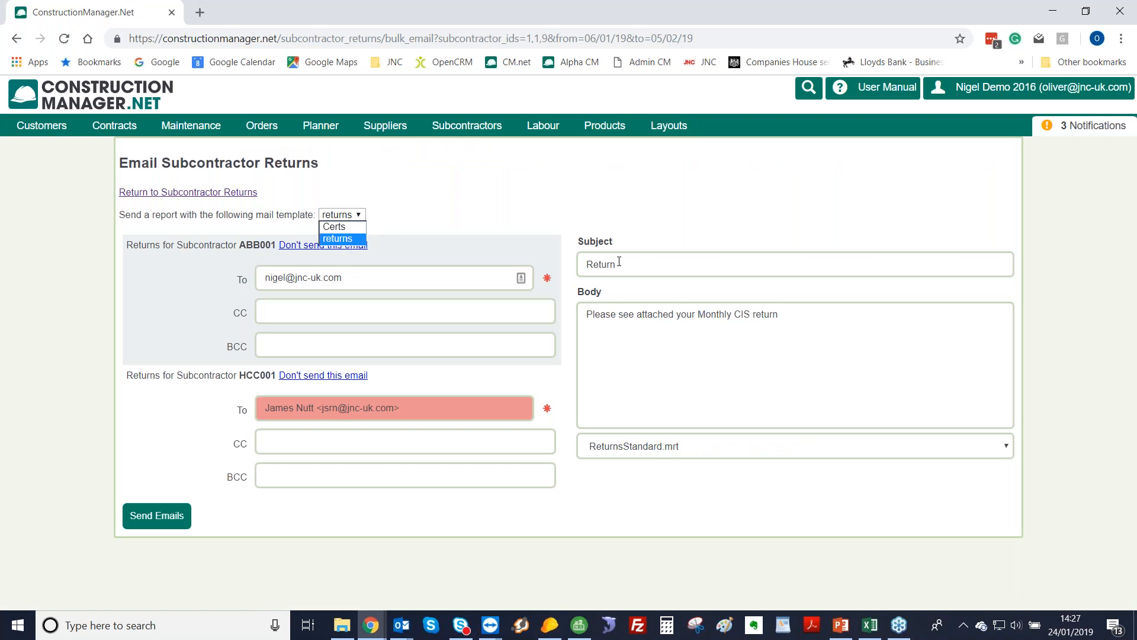
double_click(579, 266)
click(617, 315)
drag(616, 315, 779, 320)
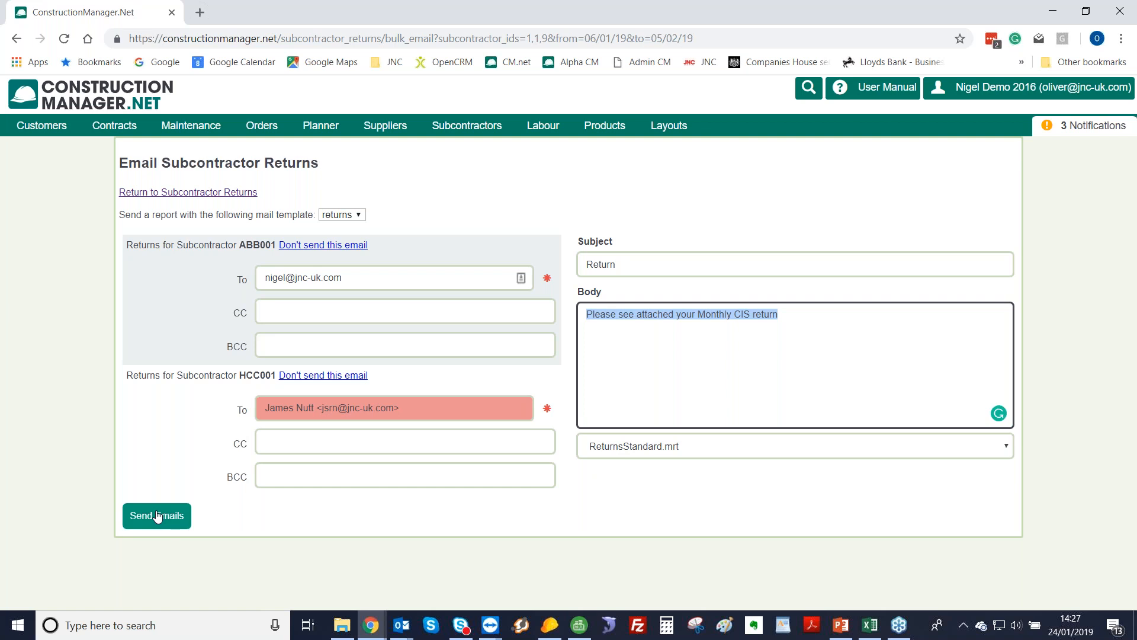
- Open the subcontractors list in a separate browser page and examine the contact details in the A B Brickwork record
click(475, 152)
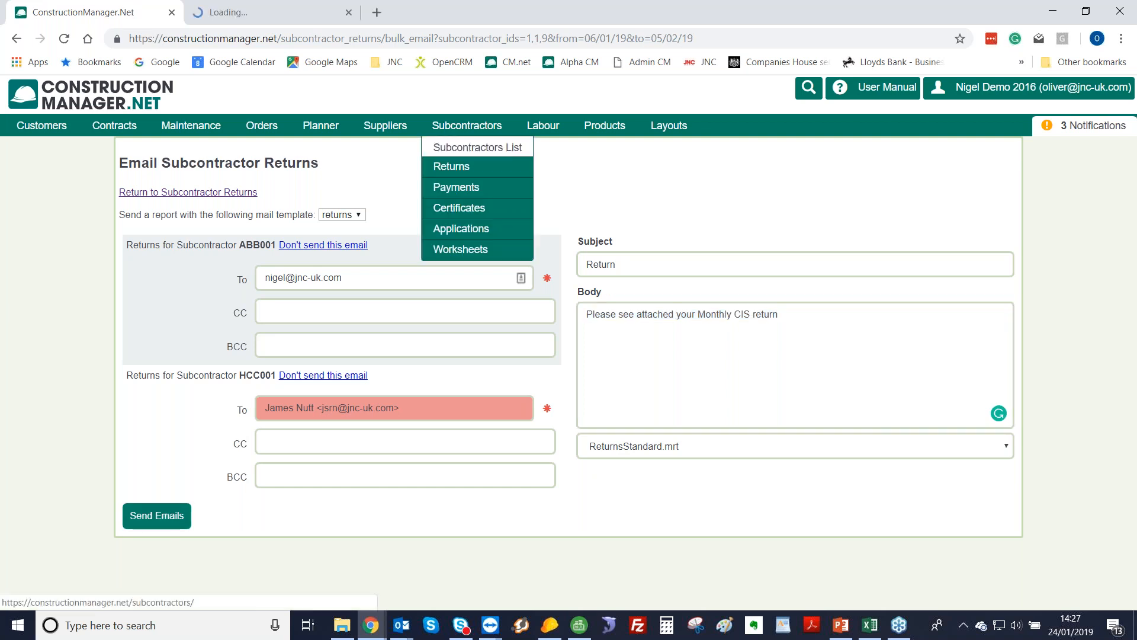
click(272, 10)
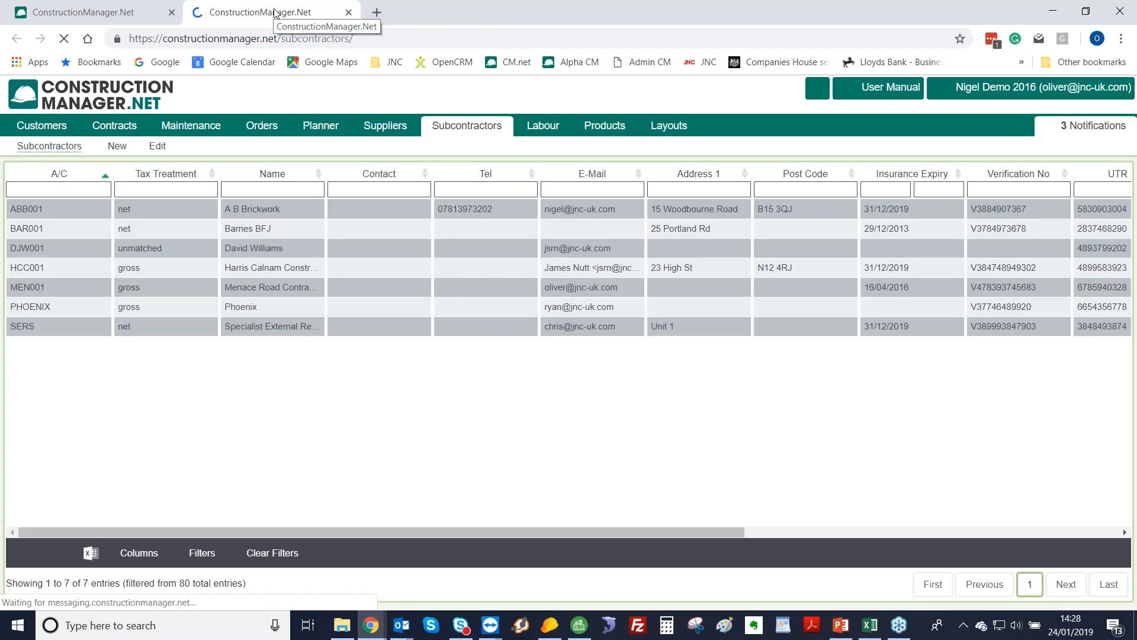
double_click(275, 212)
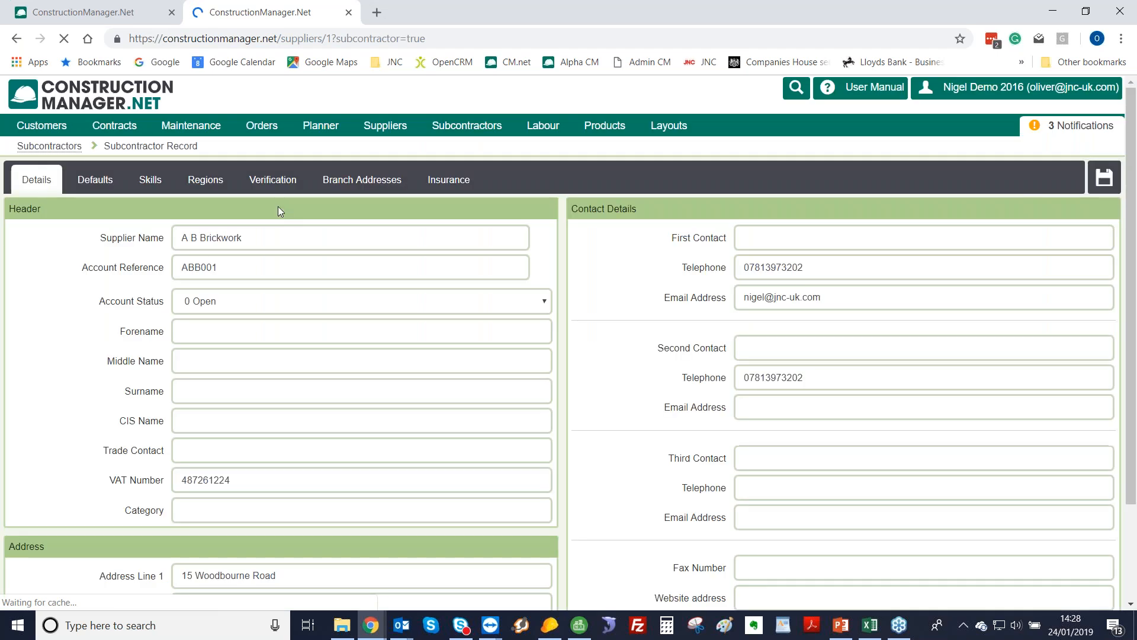
scroll(600, 427, down, 2)
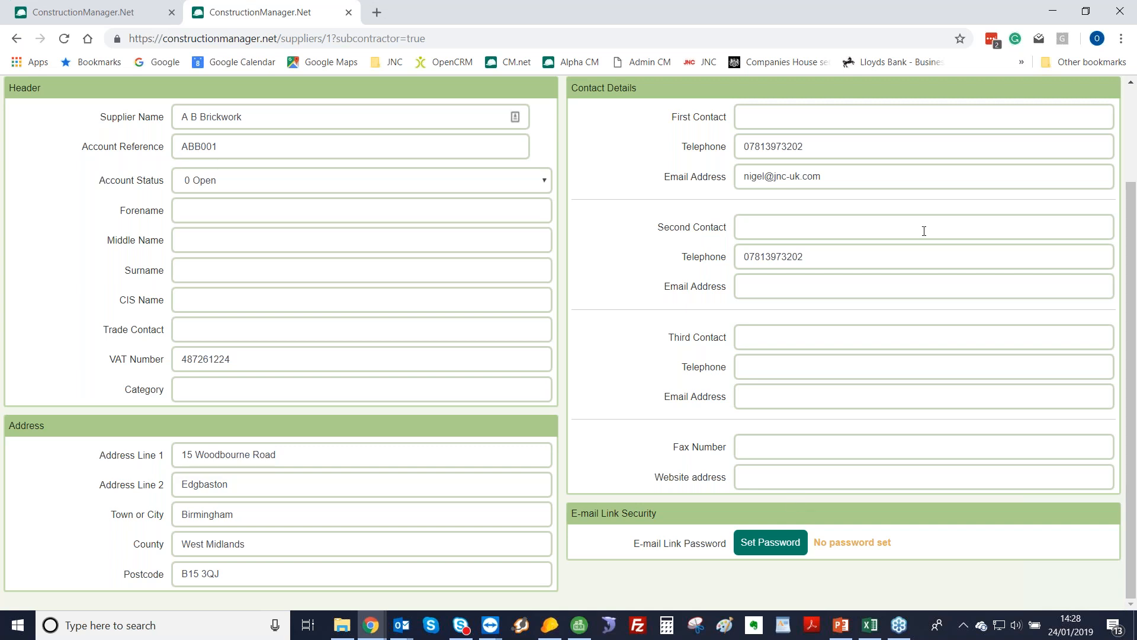
- Switch to the Construction Manager 50 desktop program and list the customer applications for all dates and statuses
click(1053, 12)
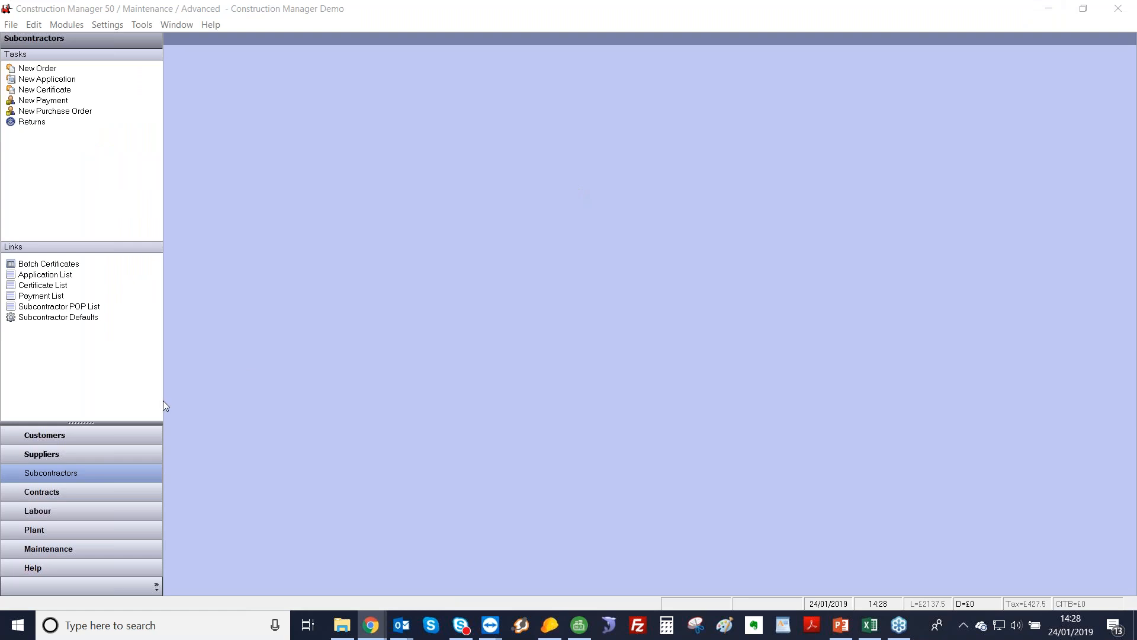
click(73, 432)
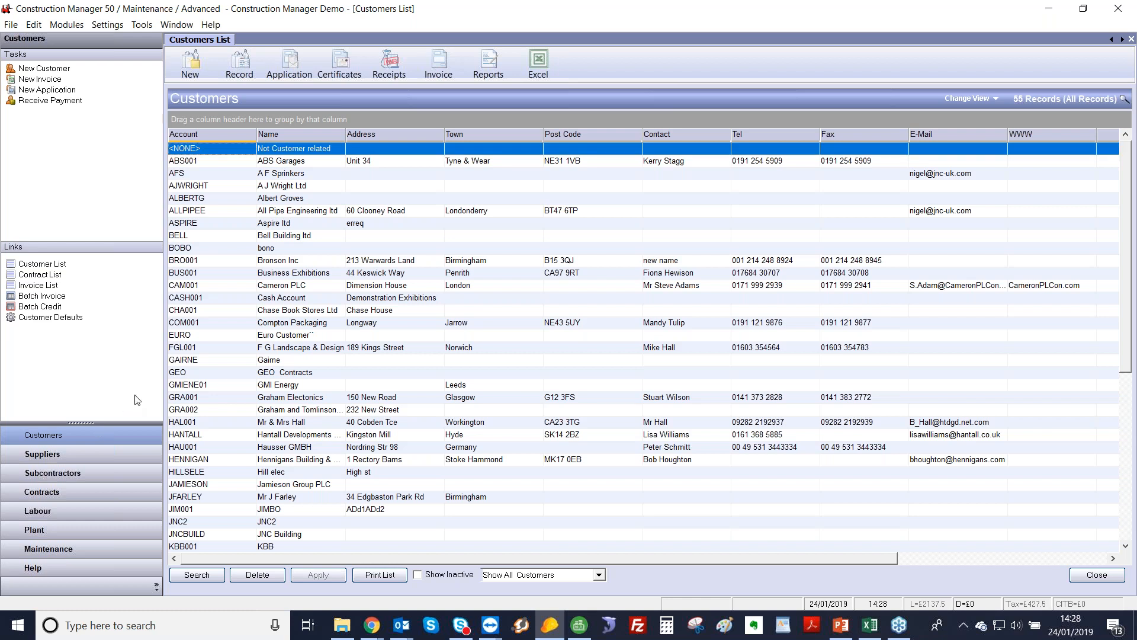
click(291, 63)
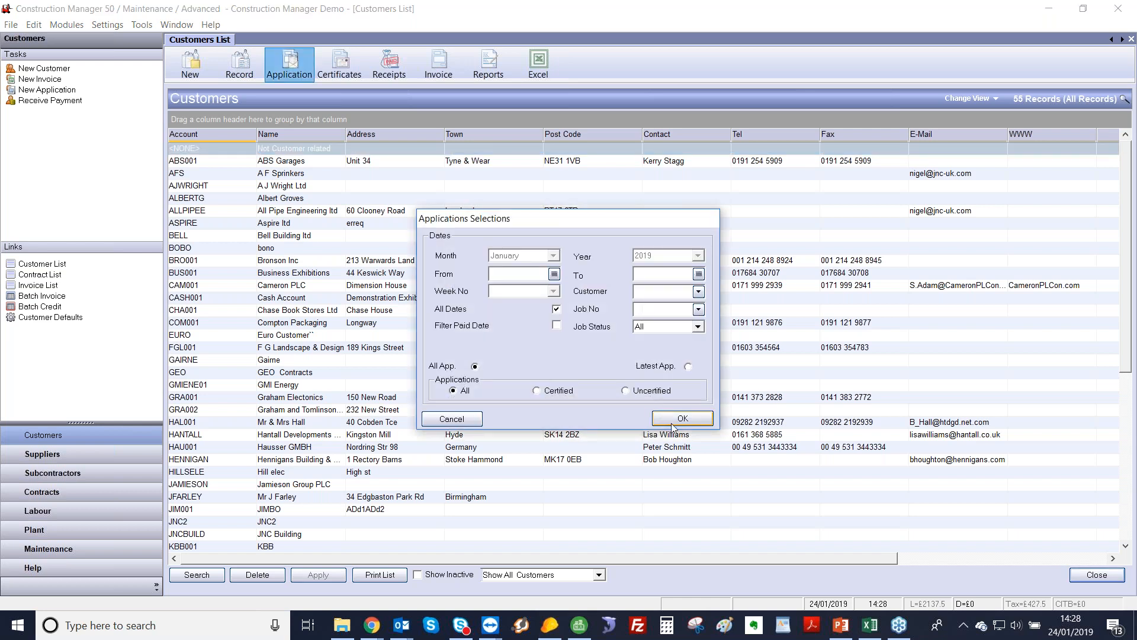
click(666, 418)
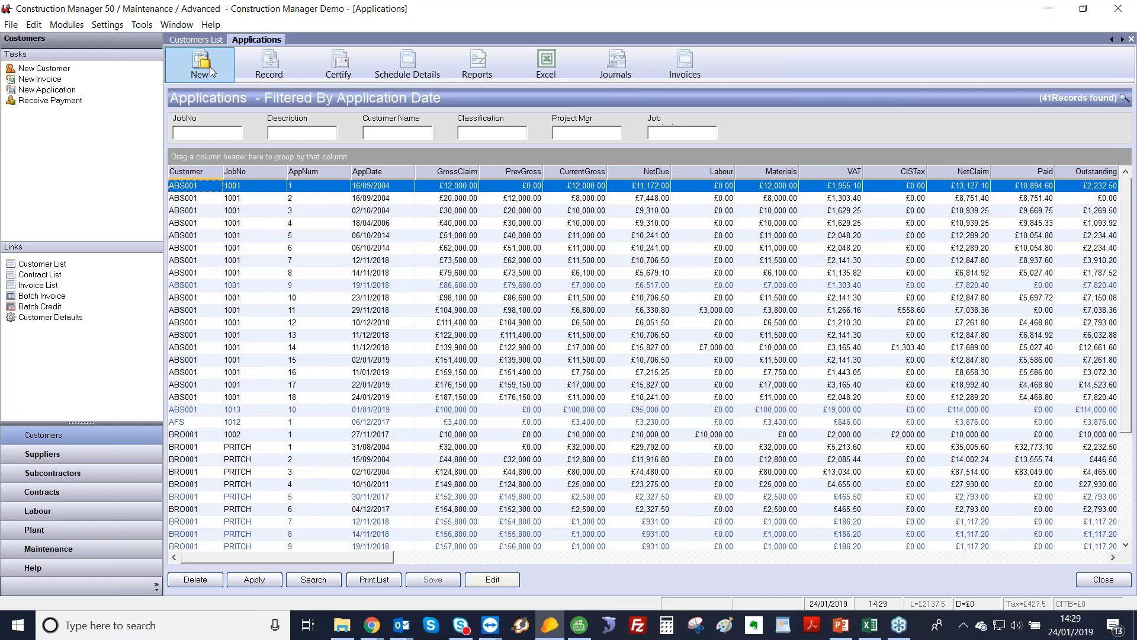
- Create a new customer application for job 1001, Swimming Pool
click(213, 71)
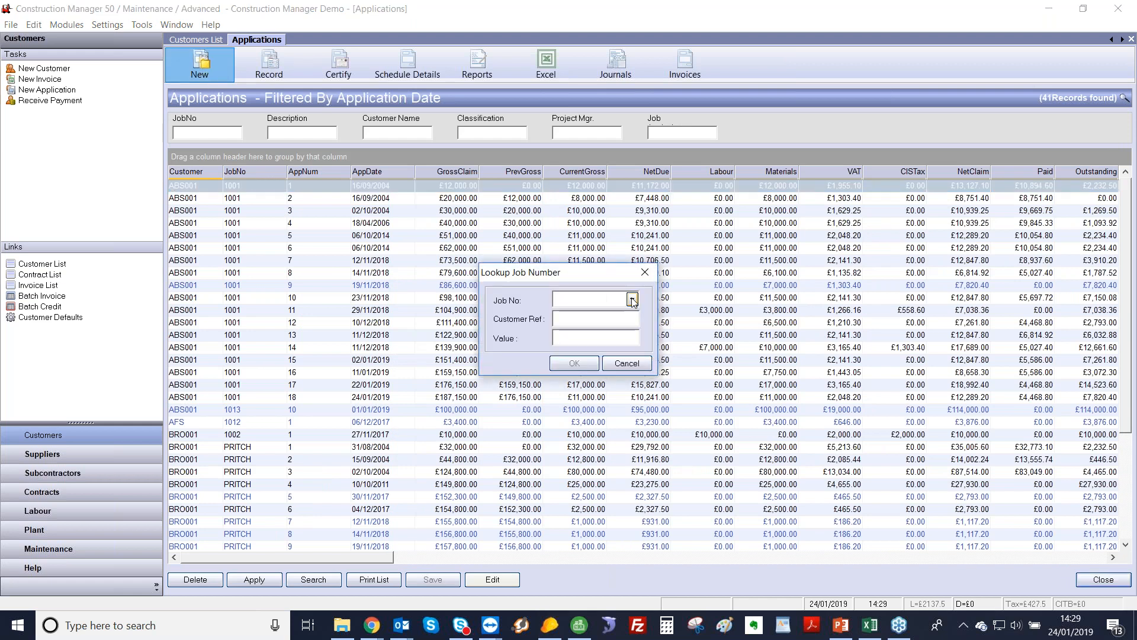
click(632, 300)
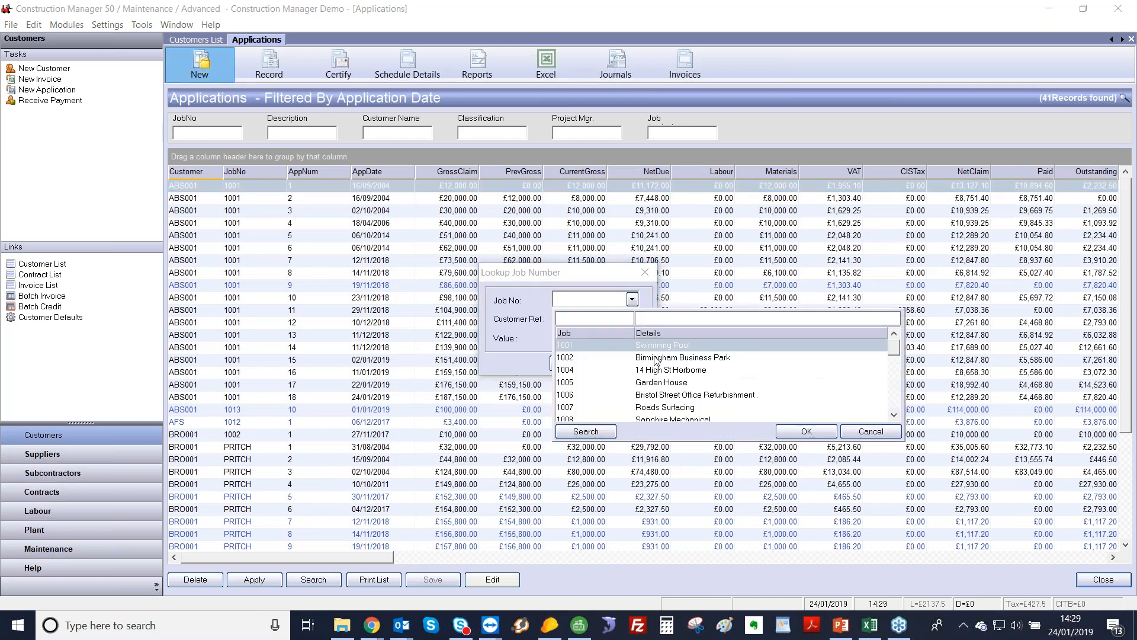
click(806, 431)
click(561, 366)
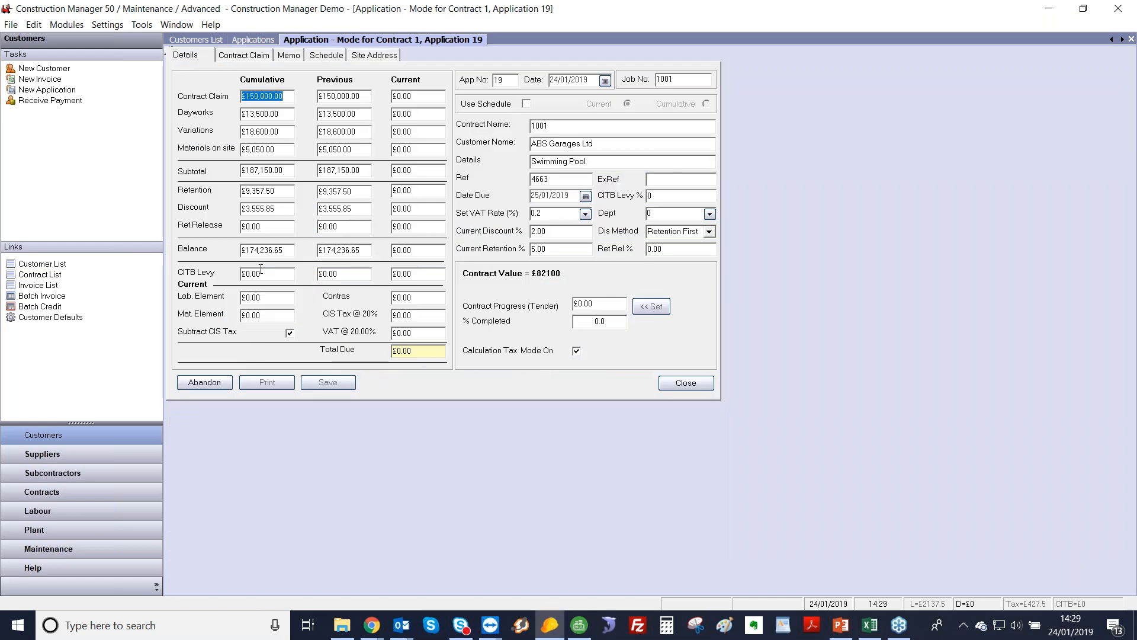
- Enter the current amounts: contract claim £5,000, dayworks £2,000, variations £1,000 and materials on site £5,000
click(284, 97)
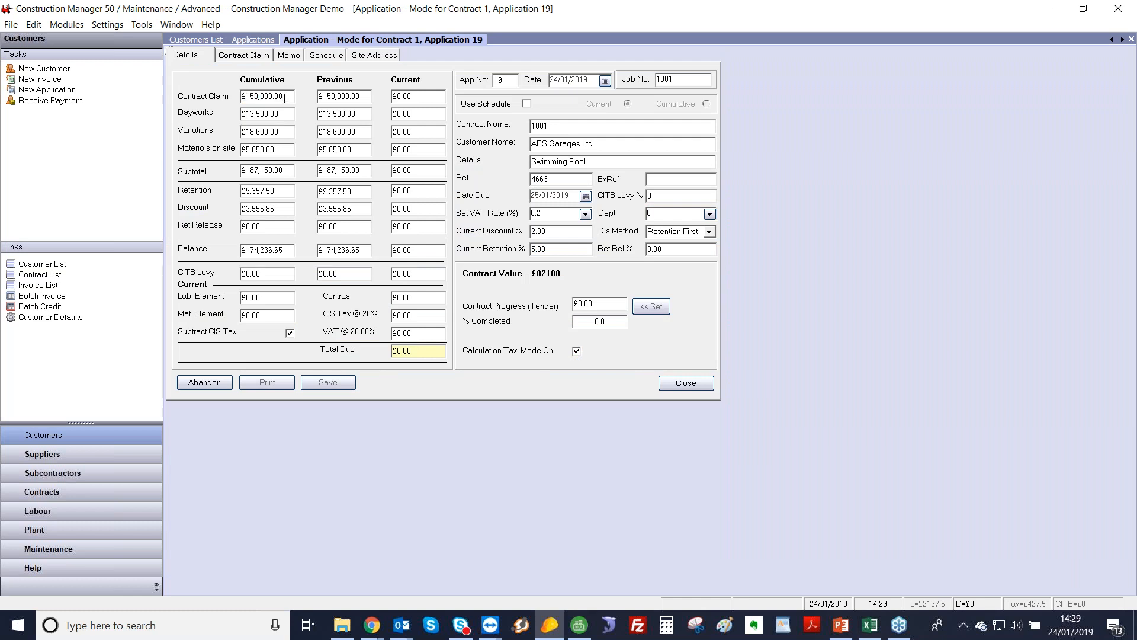
drag(284, 96, 195, 92)
click(368, 97)
click(421, 97)
text(5000)
key(Tab)
text(2000)
key(Tab)
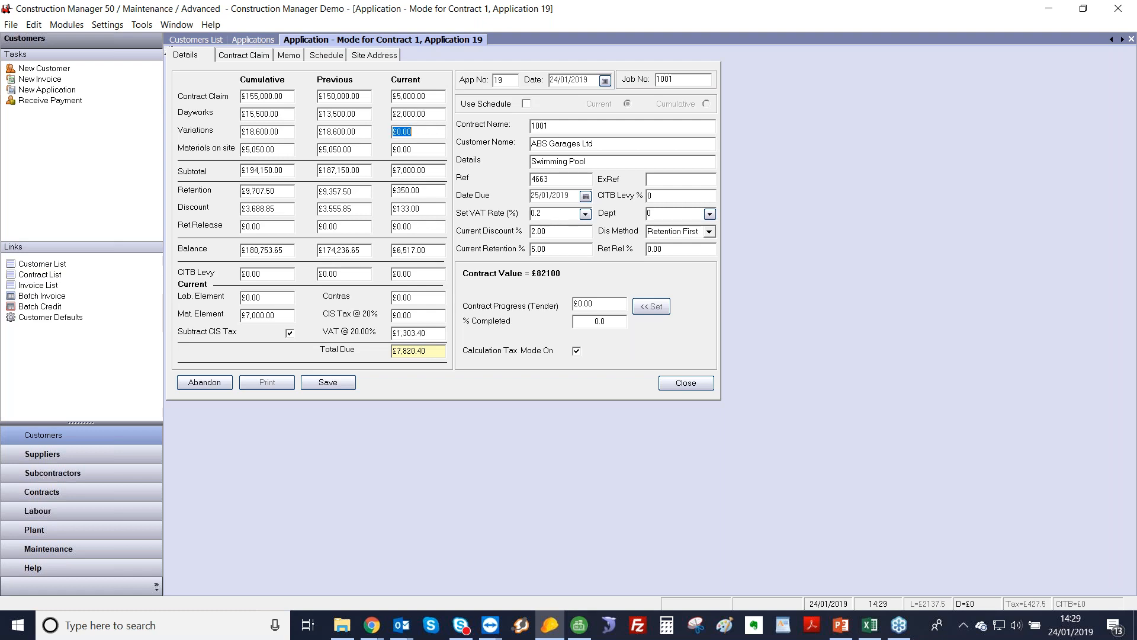
text(1000)
key(Tab)
text(5,000)
key(Tab)
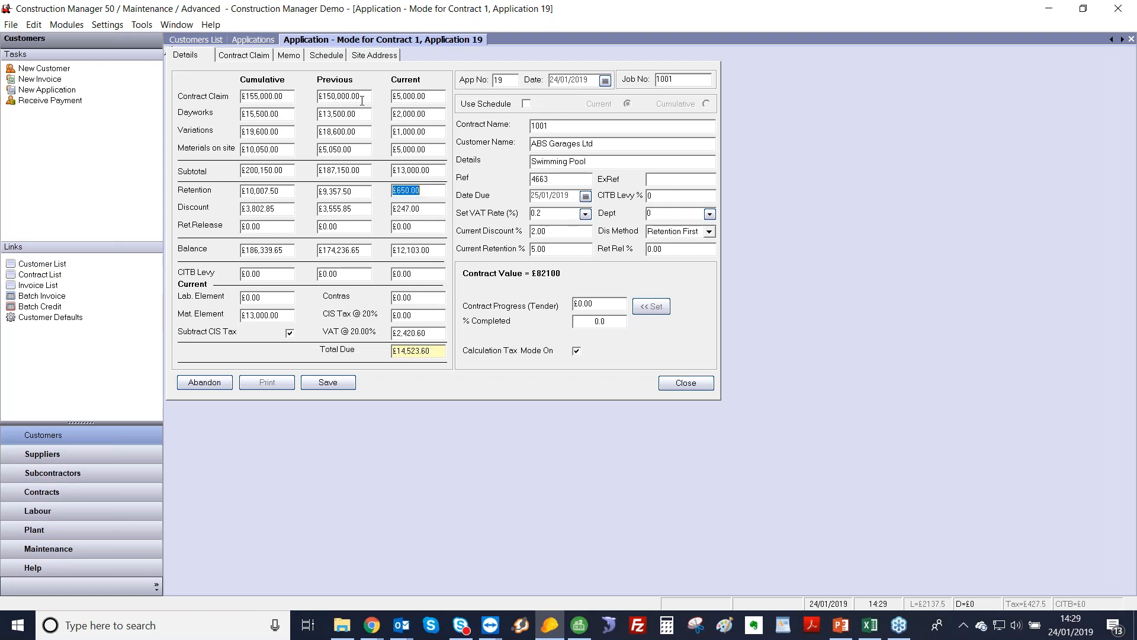
- Set the cumulative contract claim to £153,000 and check the current claim amount
click(286, 96)
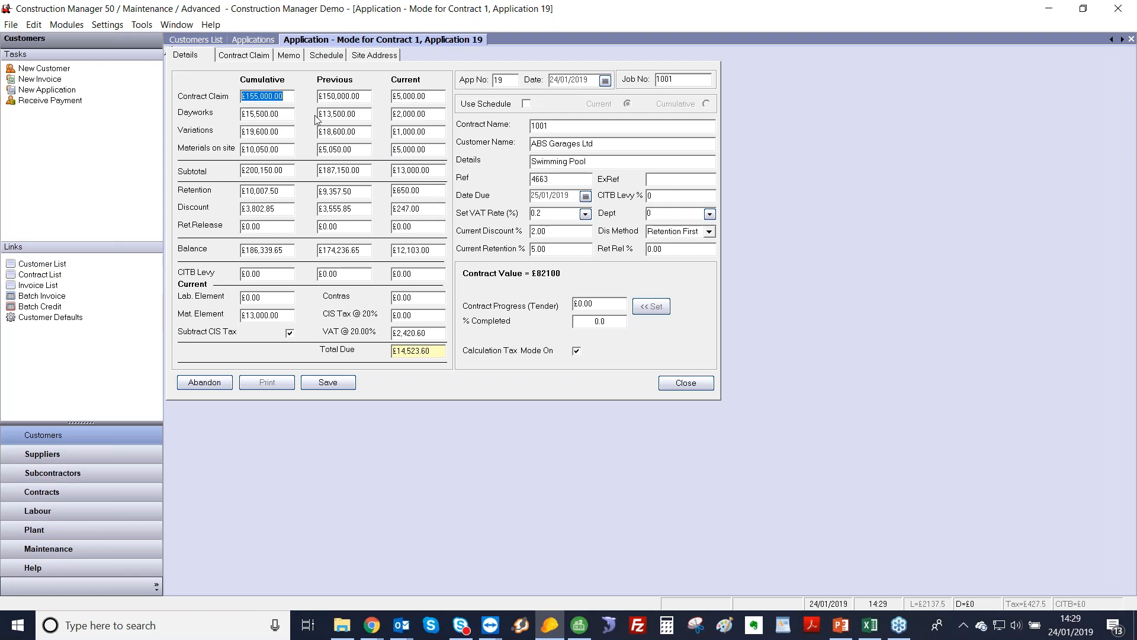
text(153000)
key(Tab)
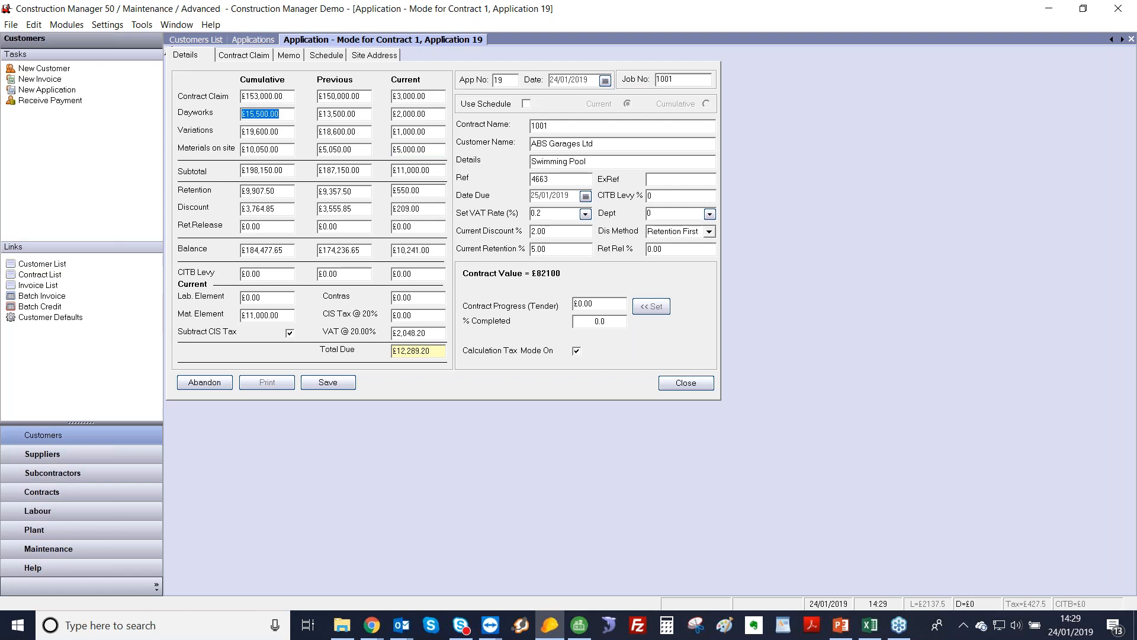
click(428, 97)
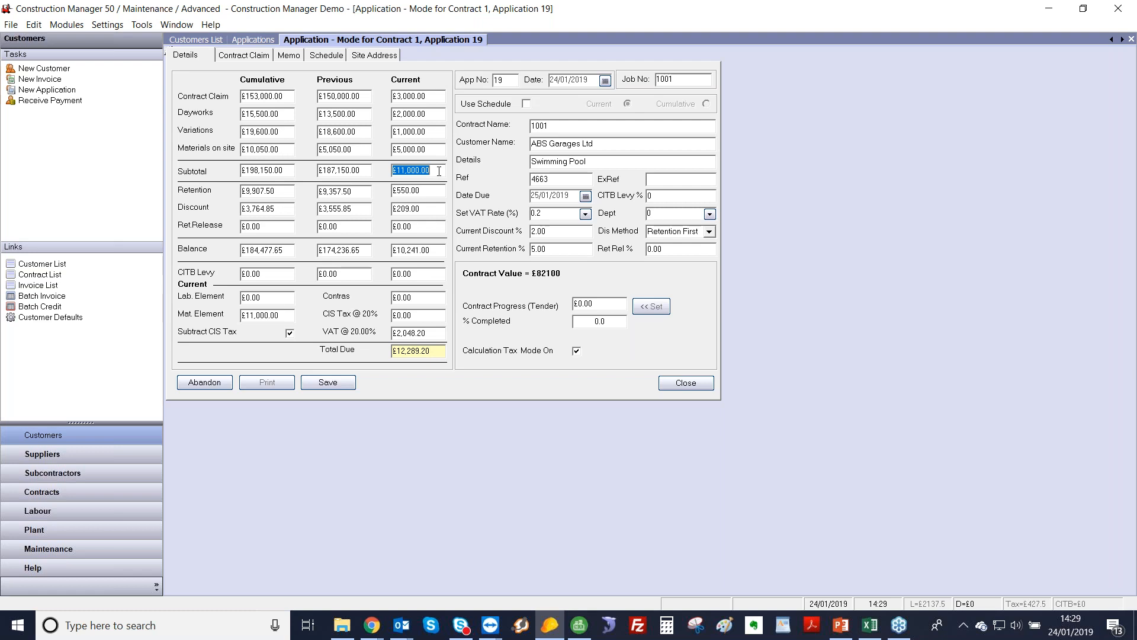
- Check the retention and discount percentages and current amounts, and set the cumulative retention to £9,800
click(526, 249)
click(526, 231)
click(422, 191)
click(423, 207)
click(287, 194)
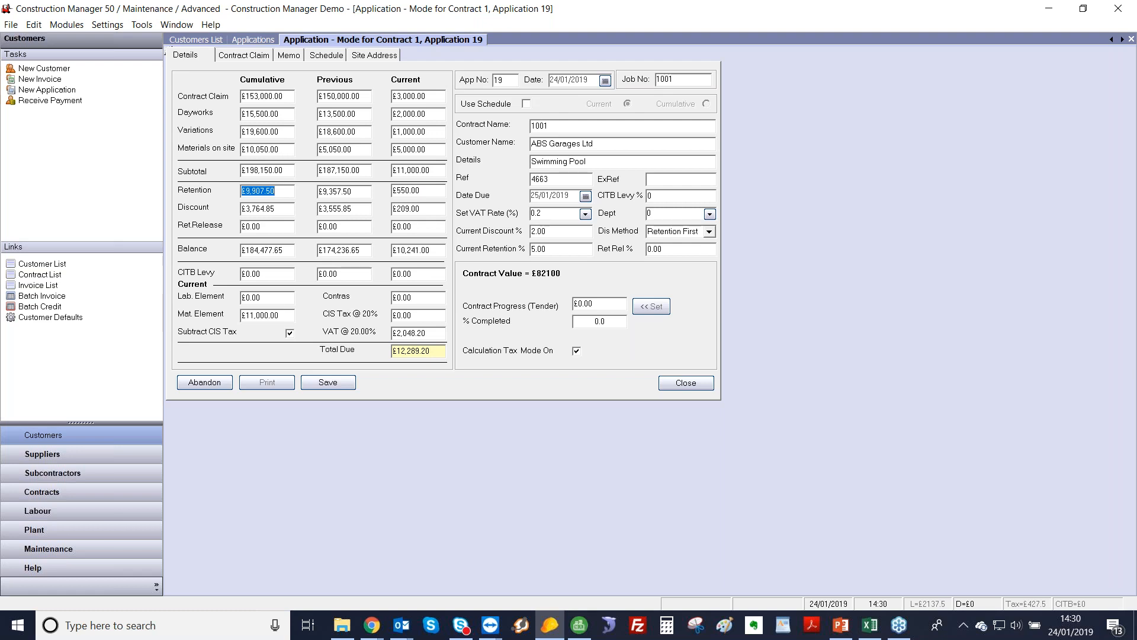
text(98000)
key(Tab)
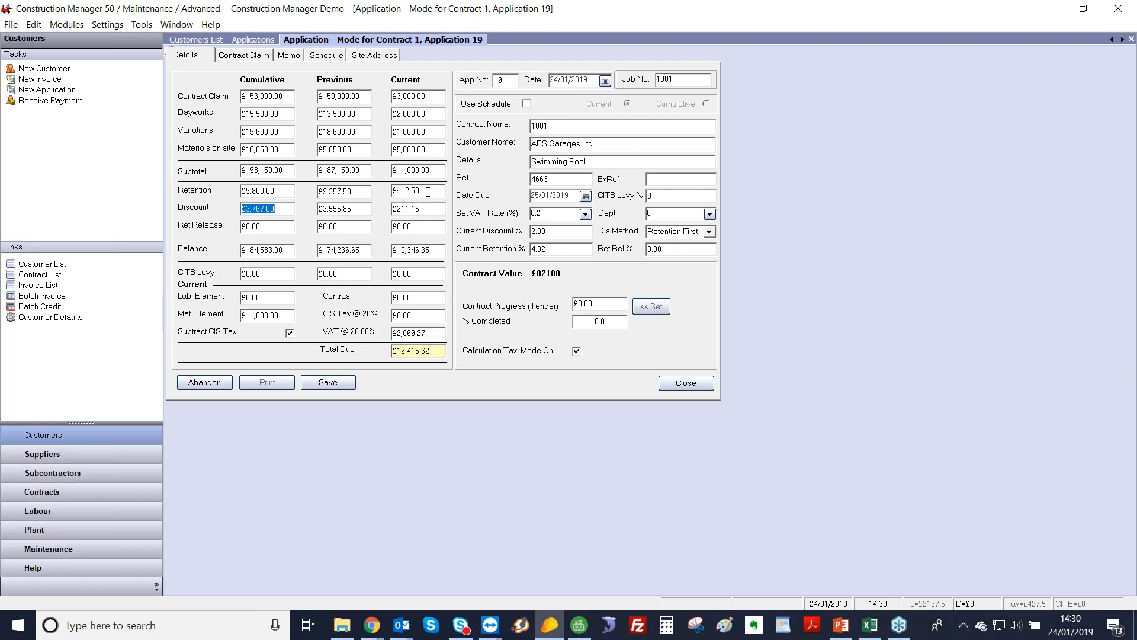
click(436, 251)
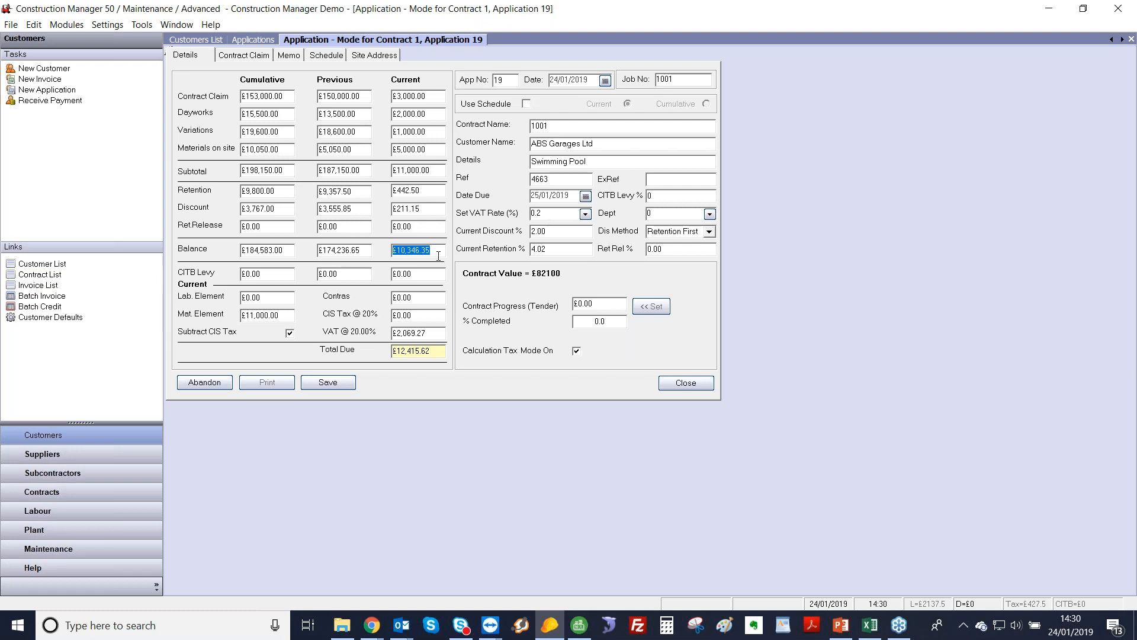
- Set the labour element to £5,000 and check the resulting CIS tax, VAT and total due
click(281, 298)
click(285, 314)
click(282, 296)
text(5000)
key(Tab)
click(423, 316)
click(437, 334)
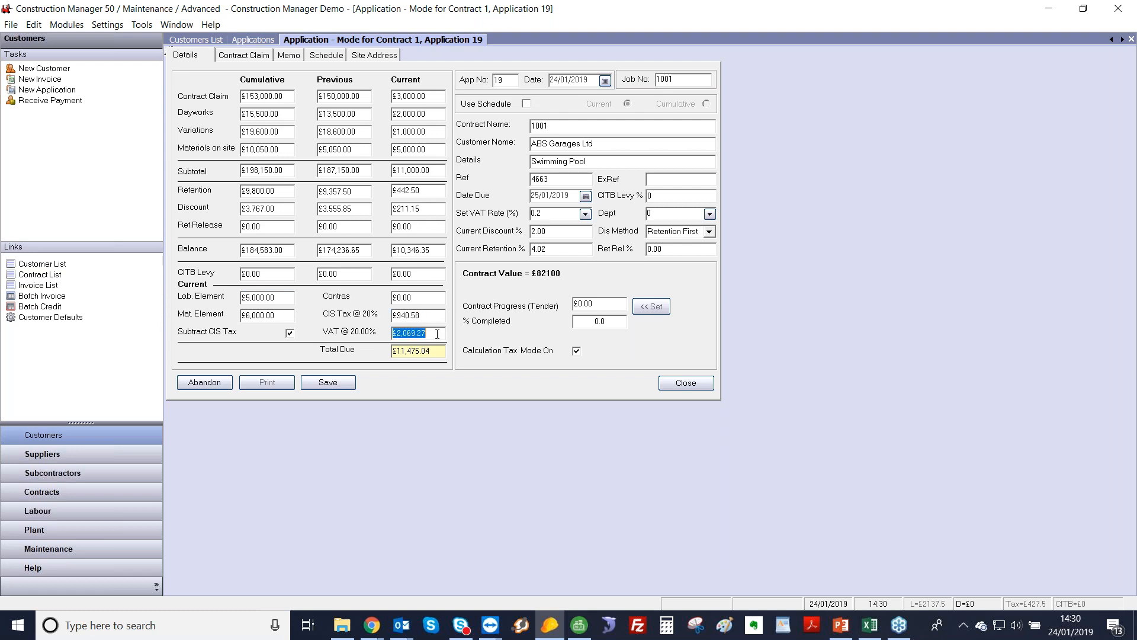
click(440, 354)
- Check the application's number, date and due date, and save the application
click(515, 81)
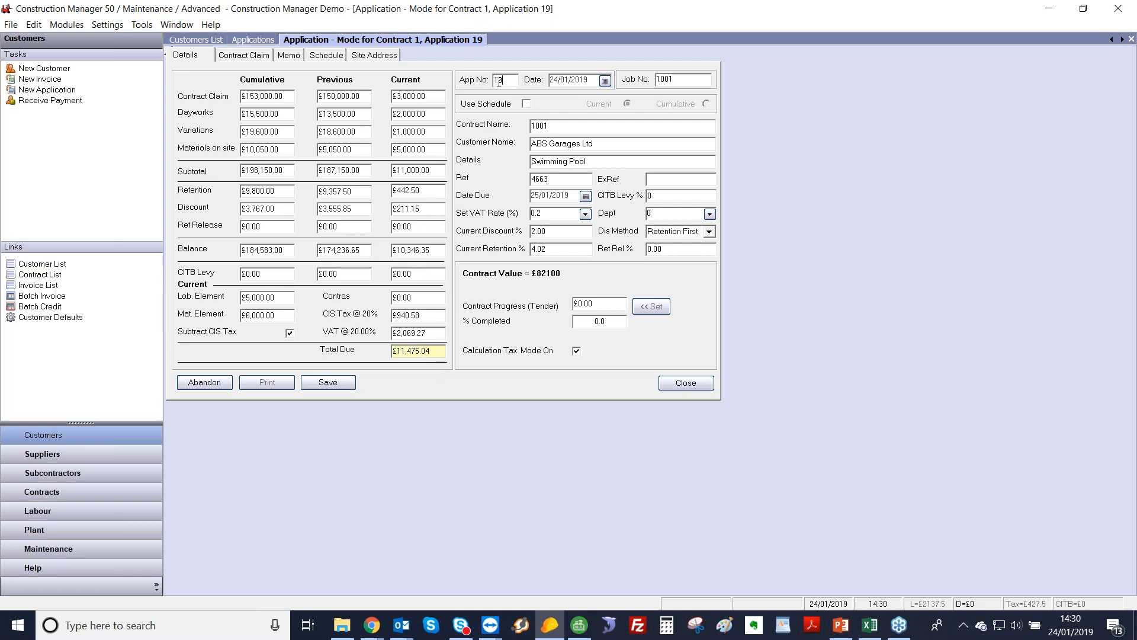
click(594, 78)
click(570, 196)
click(329, 382)
- Preview the application's printable report, review its claim amounts, tax, total due and total outstanding, and close the report and application
click(266, 383)
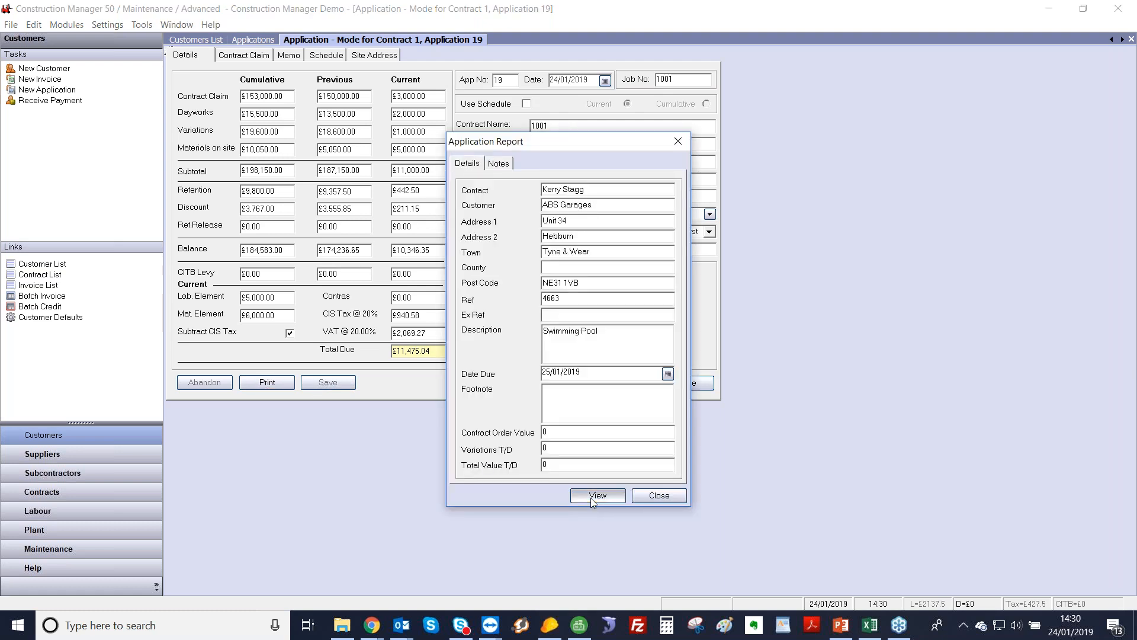
click(593, 498)
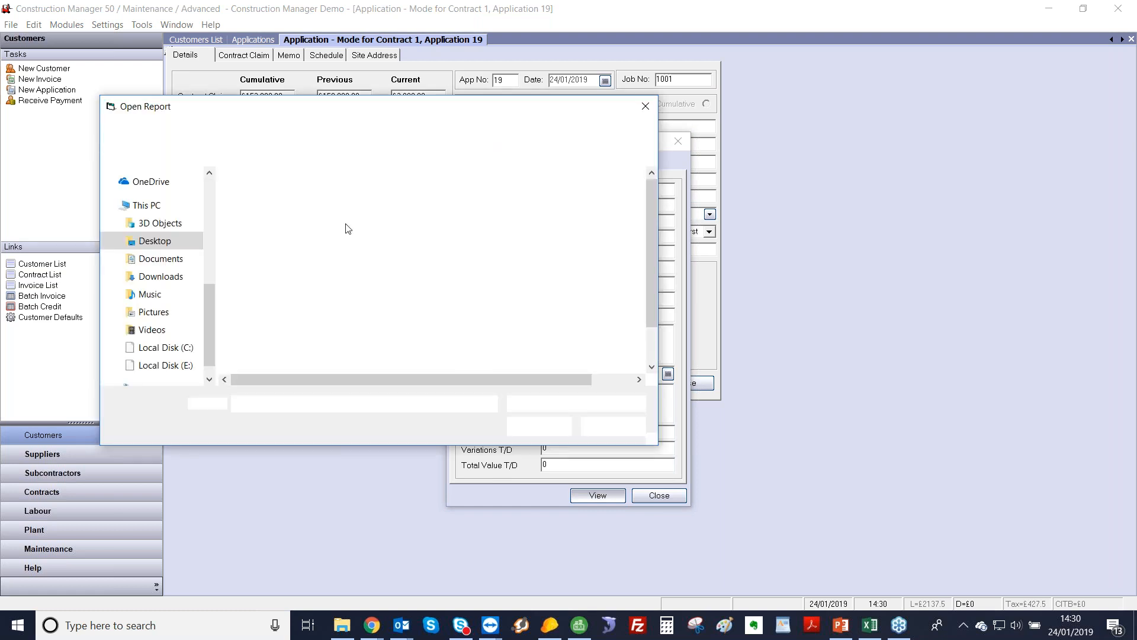
click(527, 431)
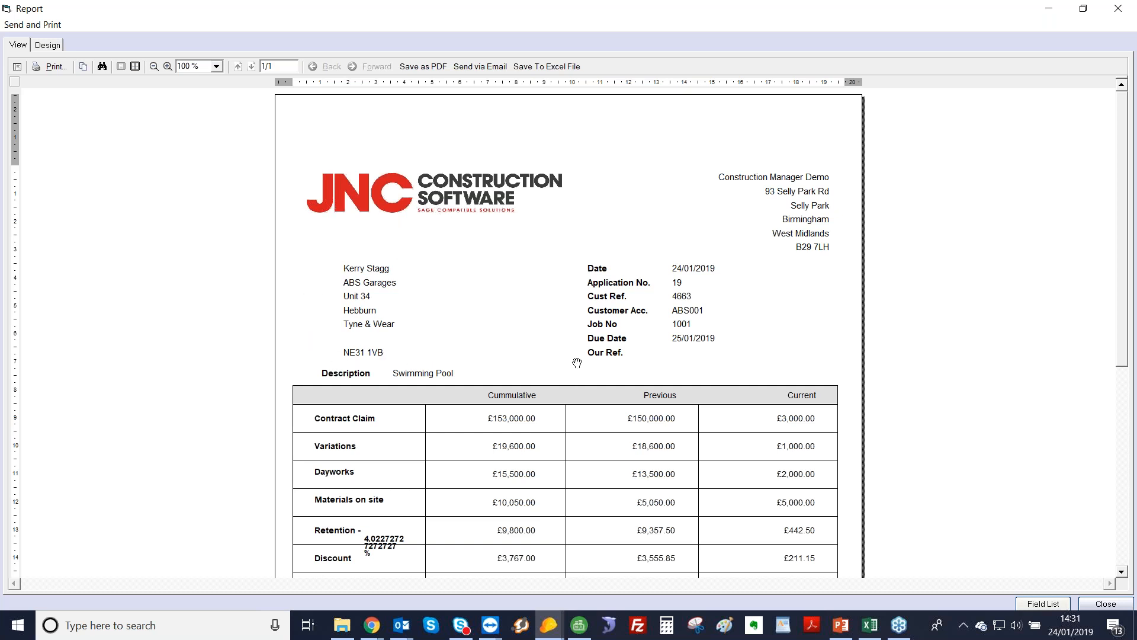
scroll(577, 363, down, 5)
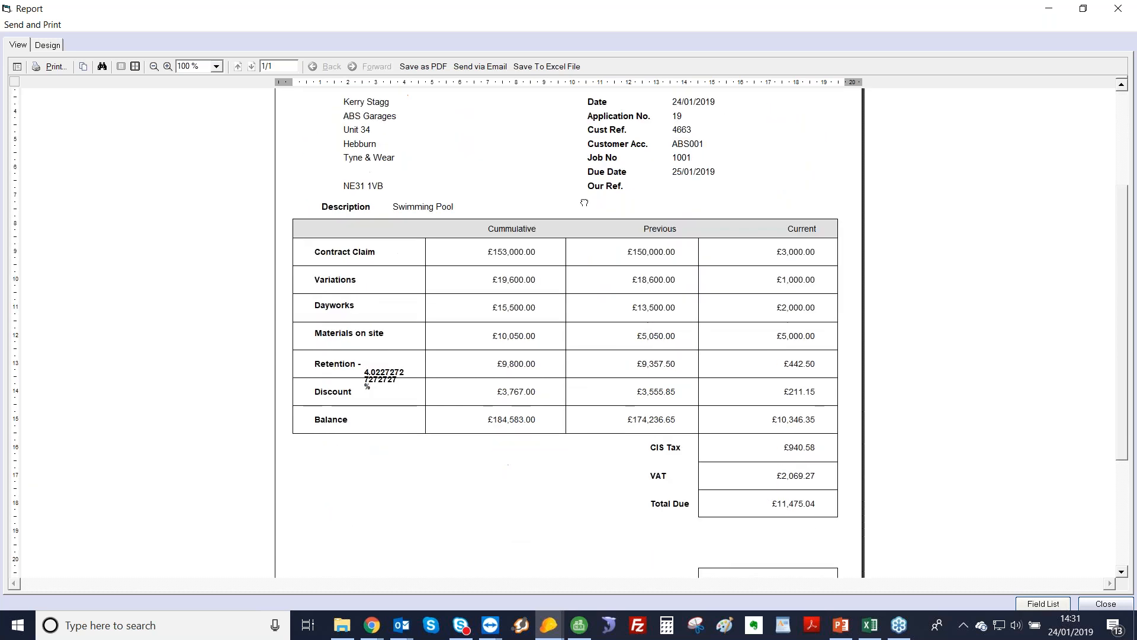
scroll(578, 209, up, 2)
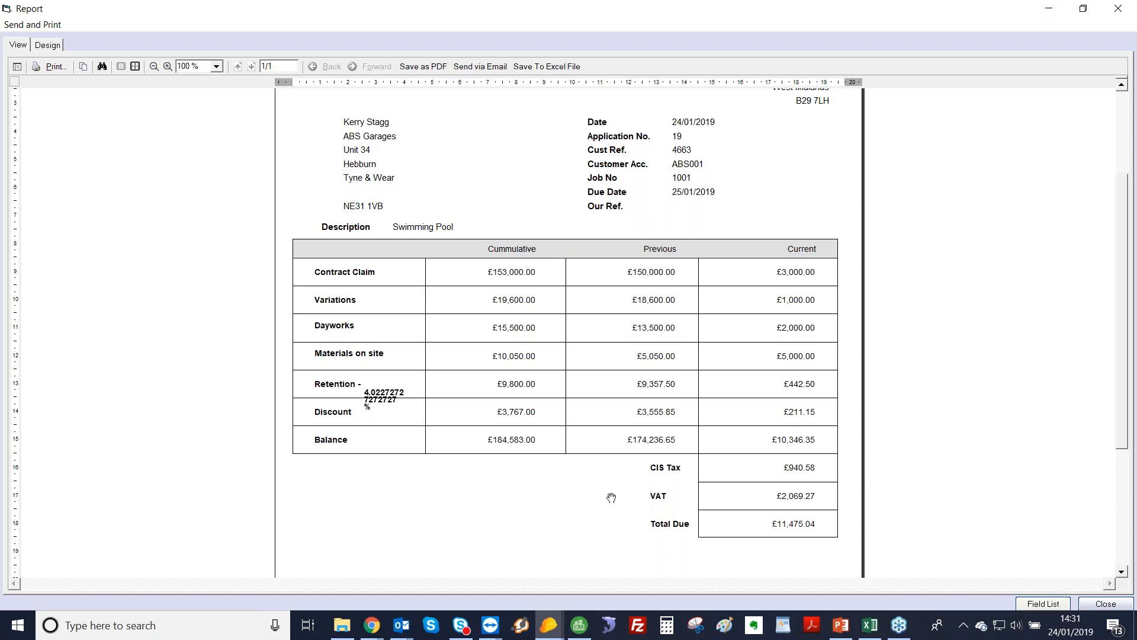
scroll(602, 460, down, 5)
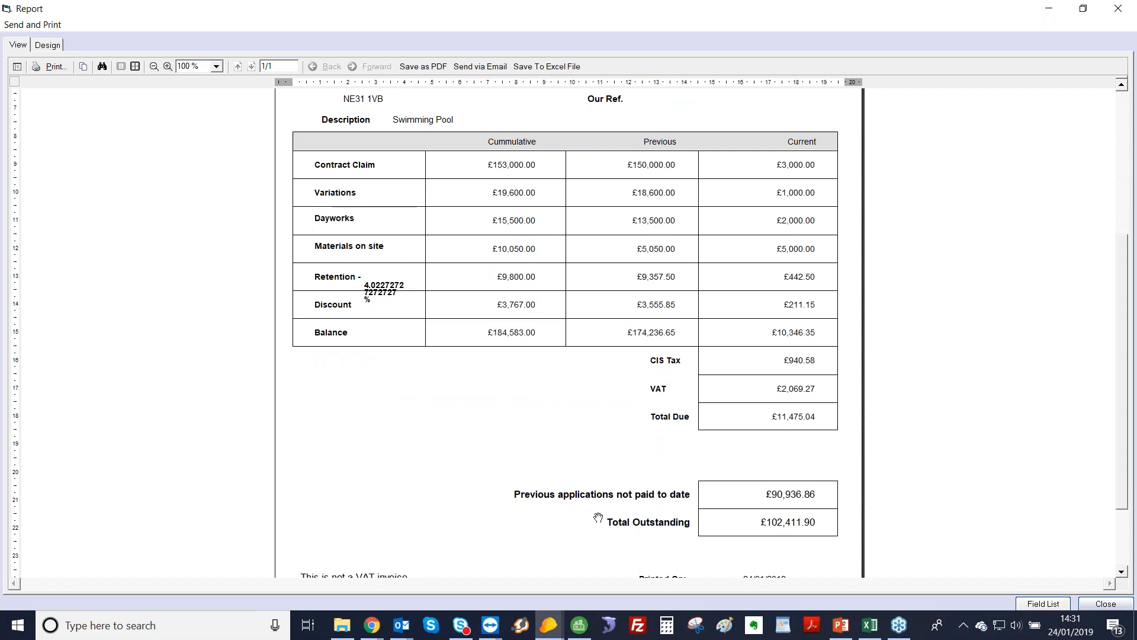
scroll(584, 523, down, 1)
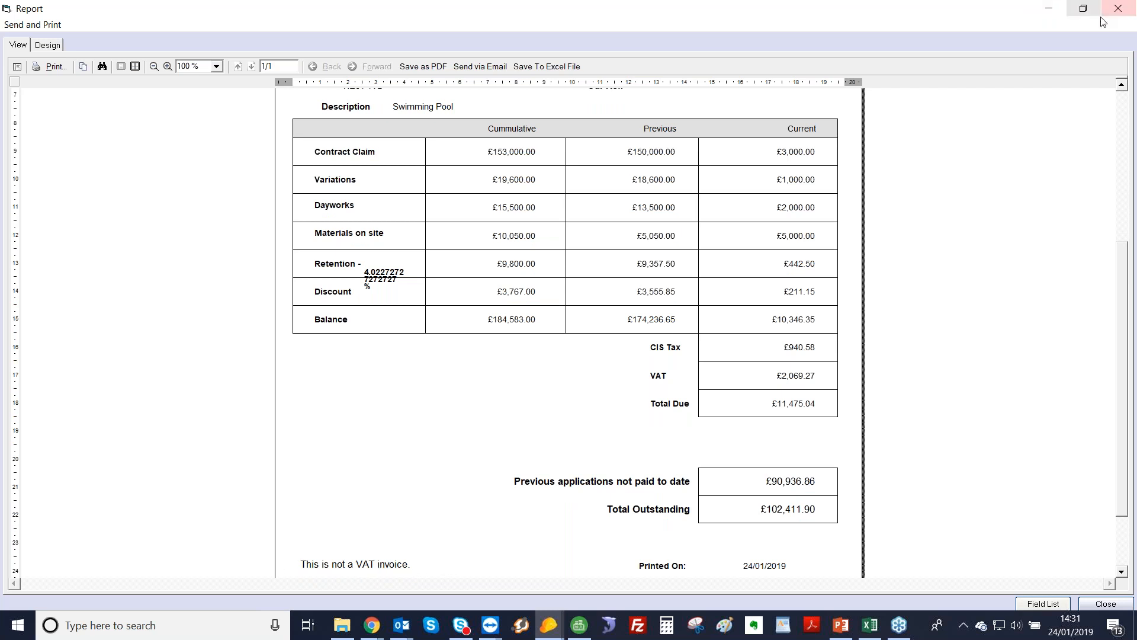
click(1119, 9)
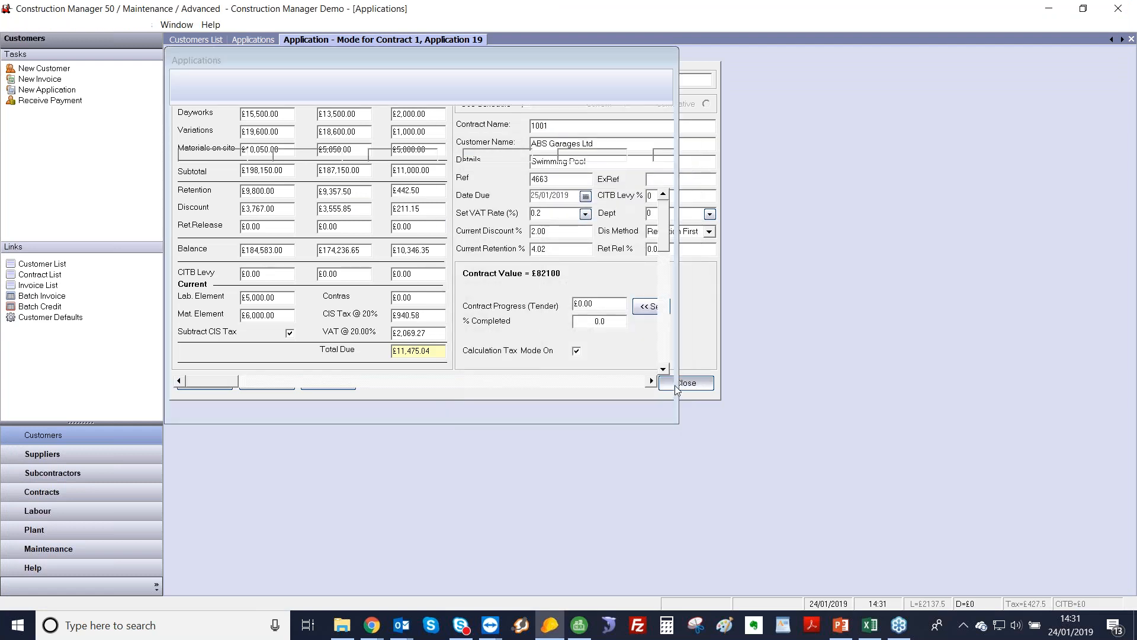
click(681, 383)
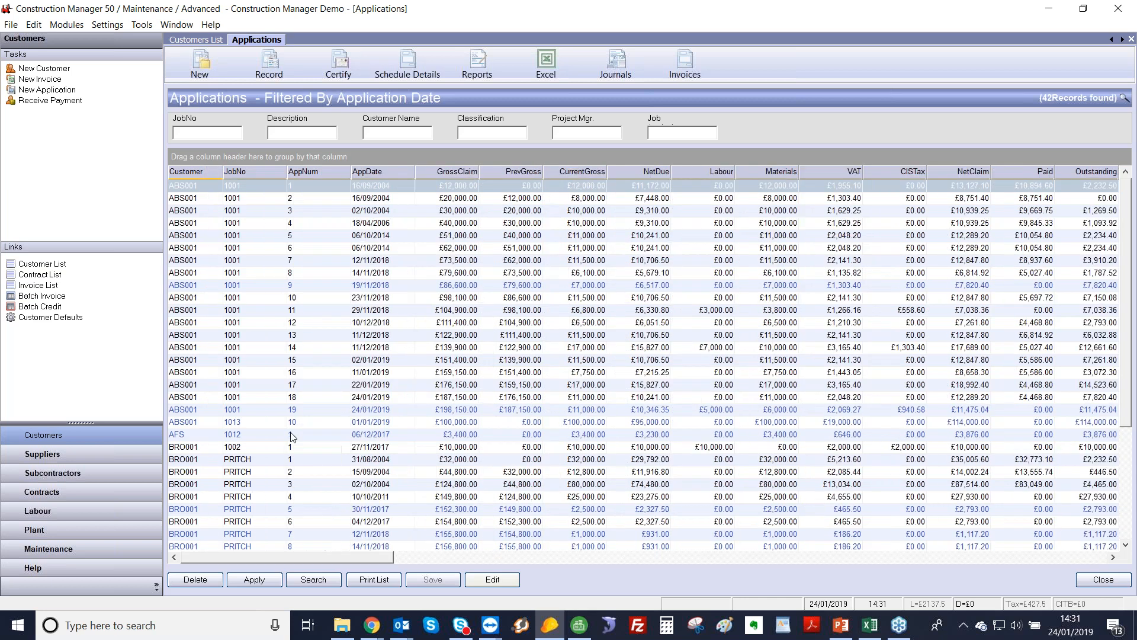
- Start certifying application 19 for job 1001 from the applications list
click(291, 425)
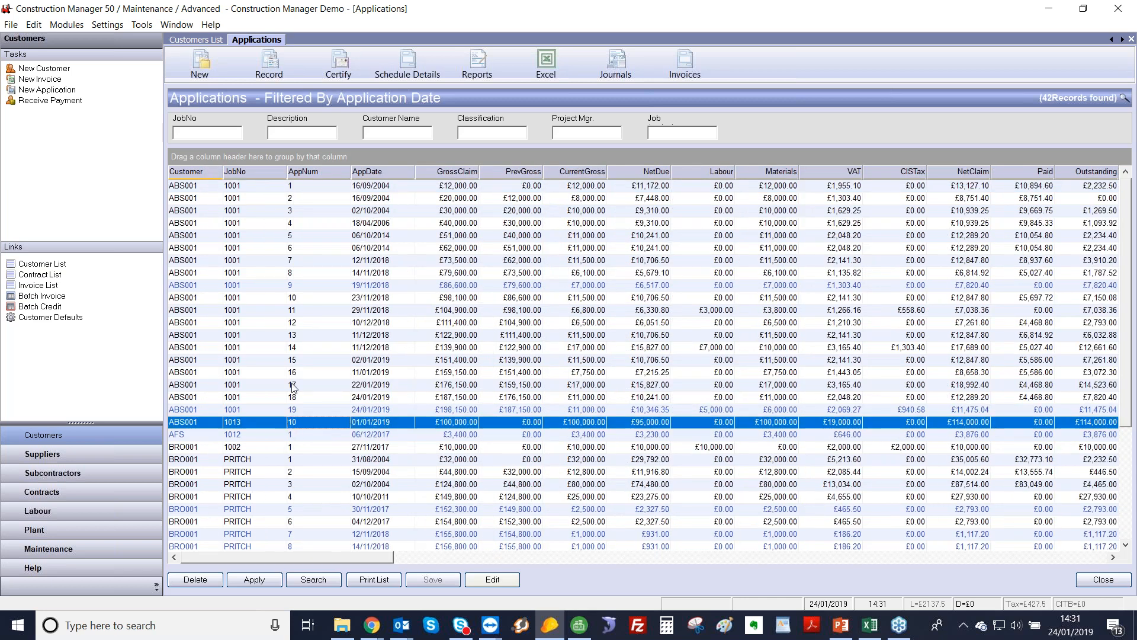
click(301, 411)
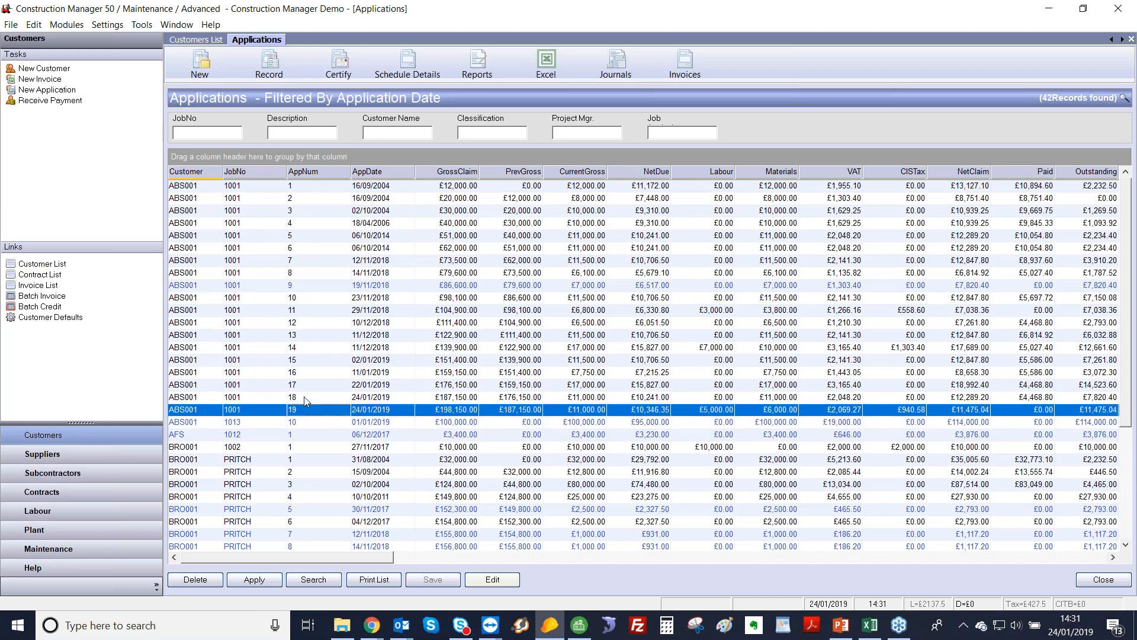
click(339, 70)
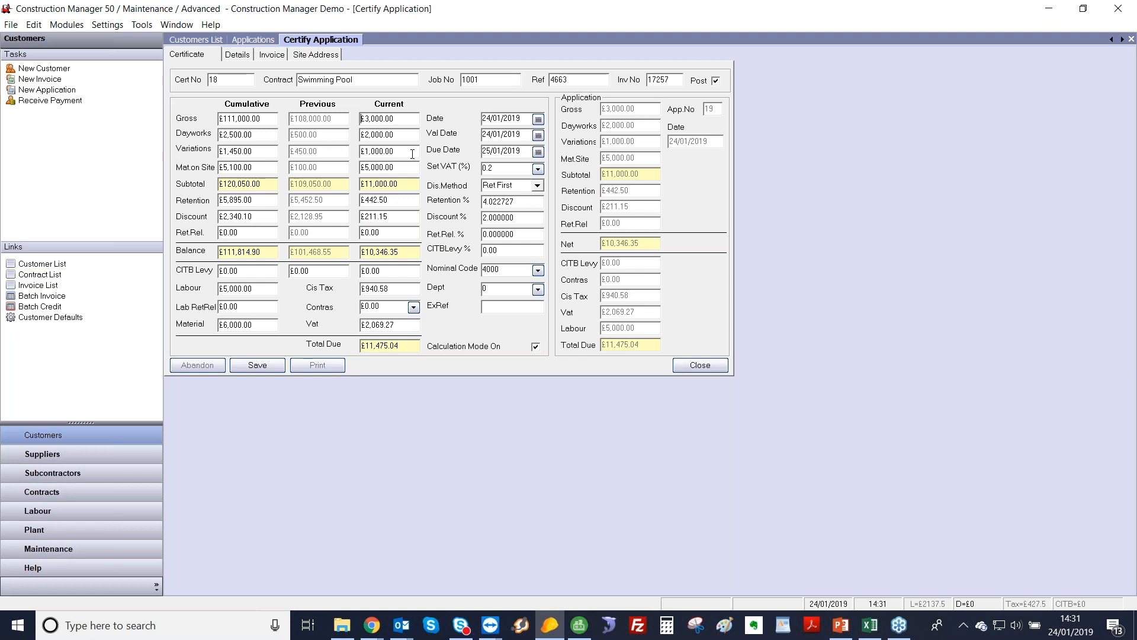
- Set the certificate's current dayworks and variations to £0 and the current materials on site to £2,500
double_click(403, 134)
text(0)
double_click(402, 152)
text(0)
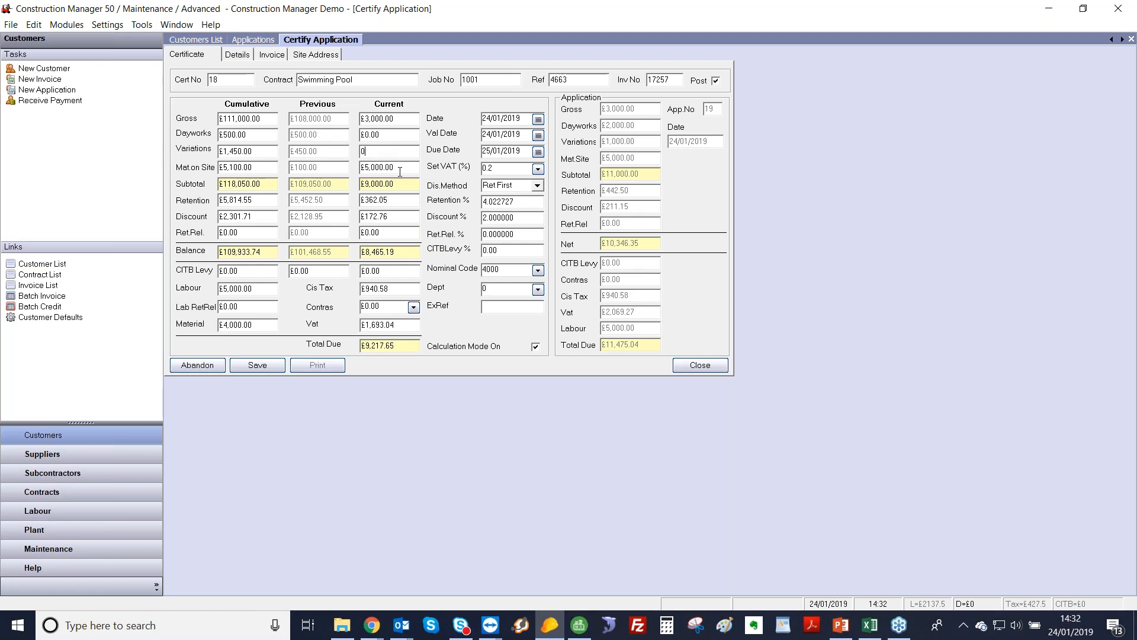
key(Tab)
text(2500)
click(407, 150)
click(398, 182)
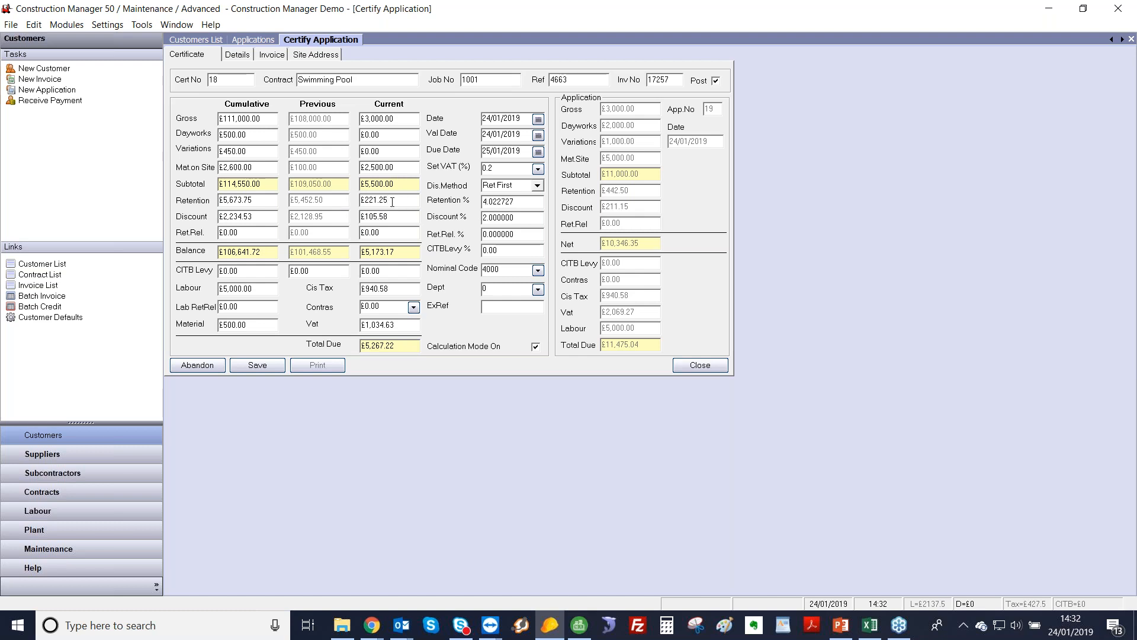
- Check the certificate's current retention, discount, balance, CIS tax, VAT and total due
drag(389, 200, 348, 202)
key(Tab)
drag(407, 251, 326, 239)
click(390, 287)
key(Tab)
drag(410, 346, 353, 351)
- Check the invoice number and reference, save the certificate and post its invoices to the accounts software
drag(678, 79, 645, 82)
drag(578, 82, 550, 81)
click(262, 367)
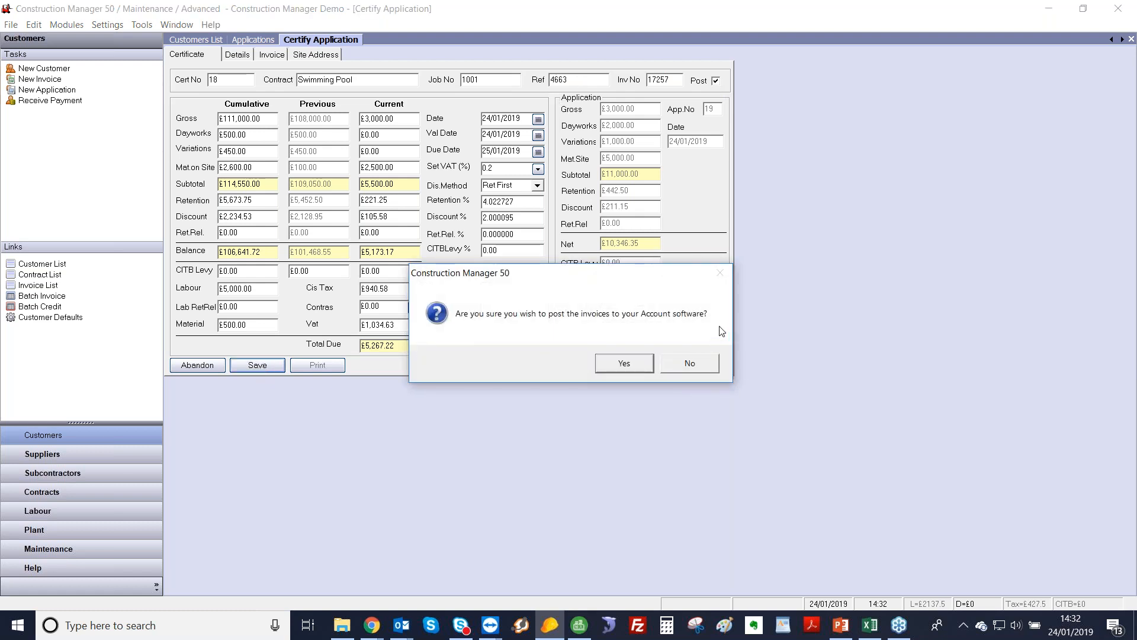
click(624, 363)
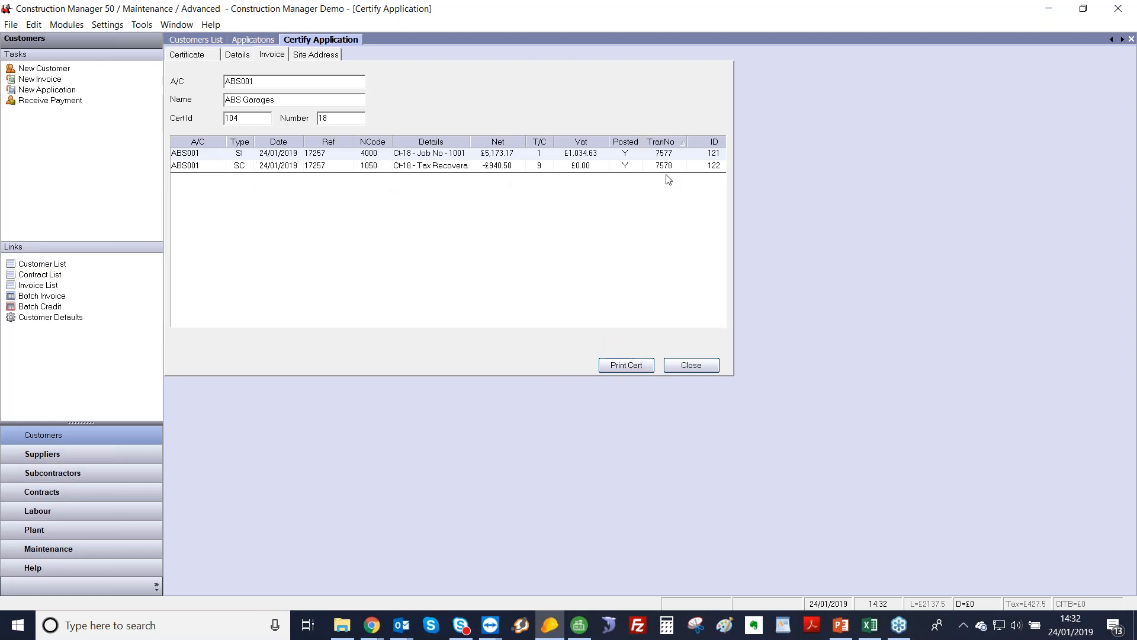
- Preview the sales certificate with the layout 1 JNC Certified Invoice - Addressed.rpx and review its amounts down to the net amount due
click(637, 367)
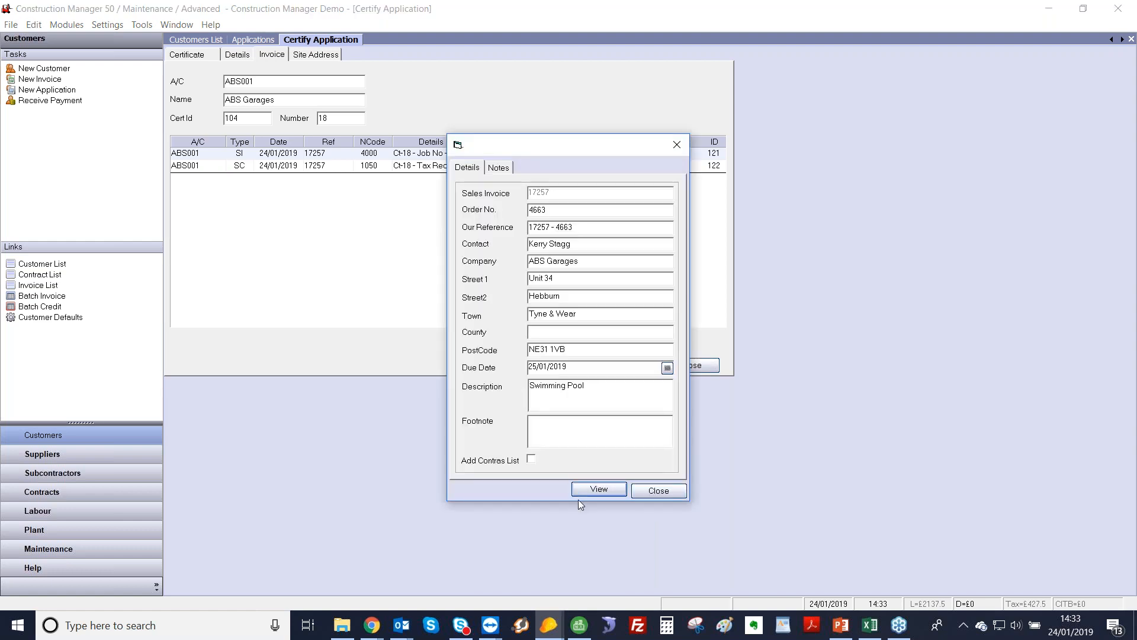
click(584, 485)
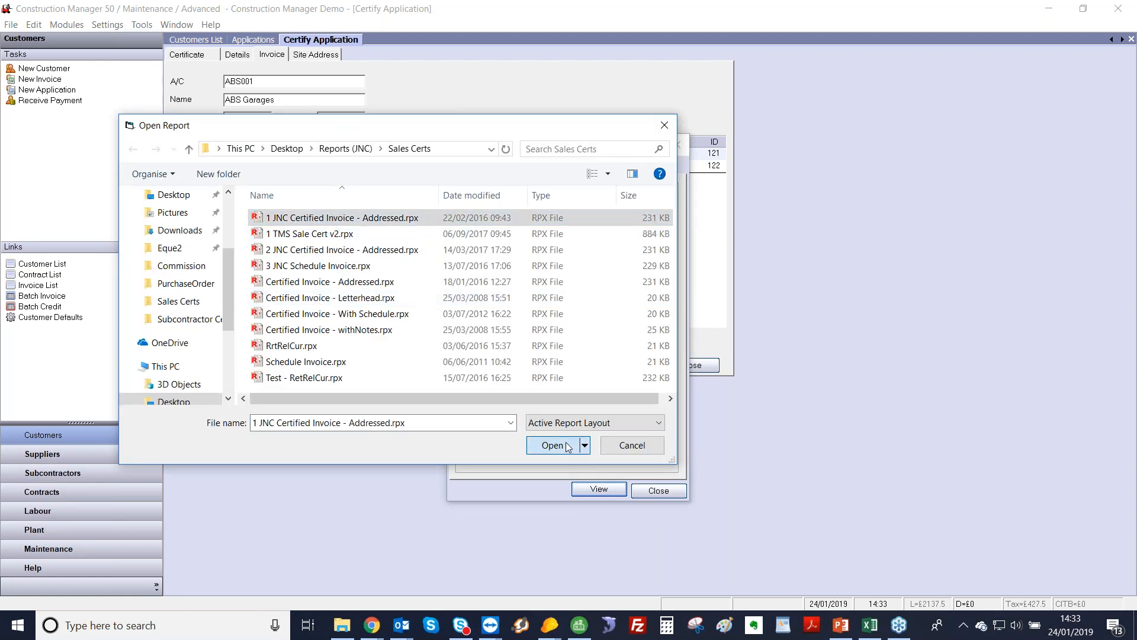
click(554, 446)
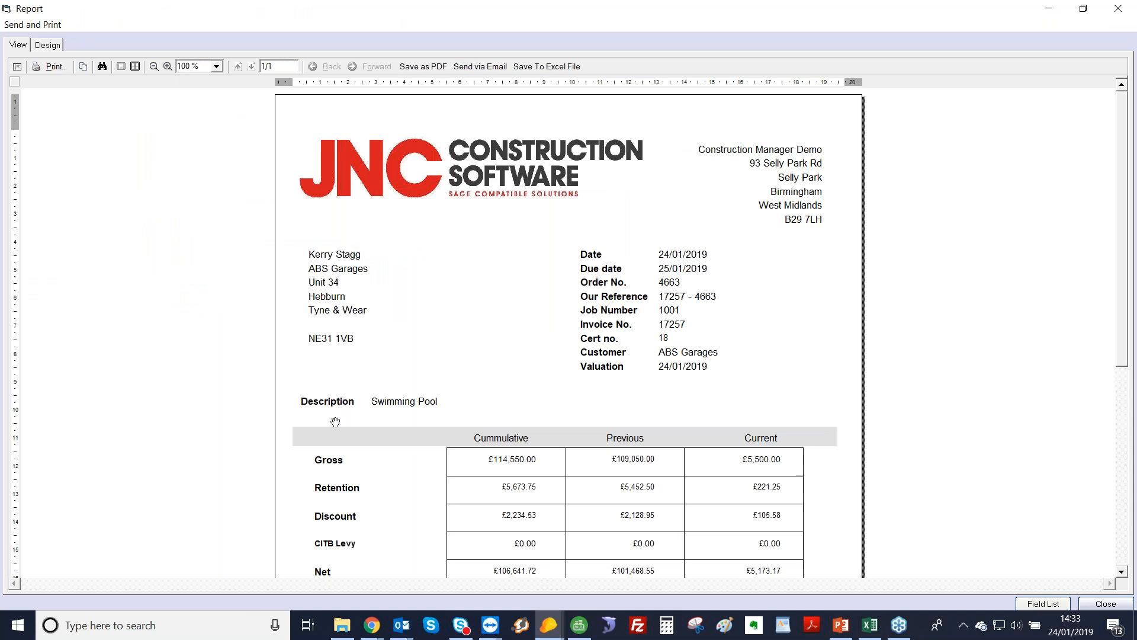
scroll(333, 409, down, 5)
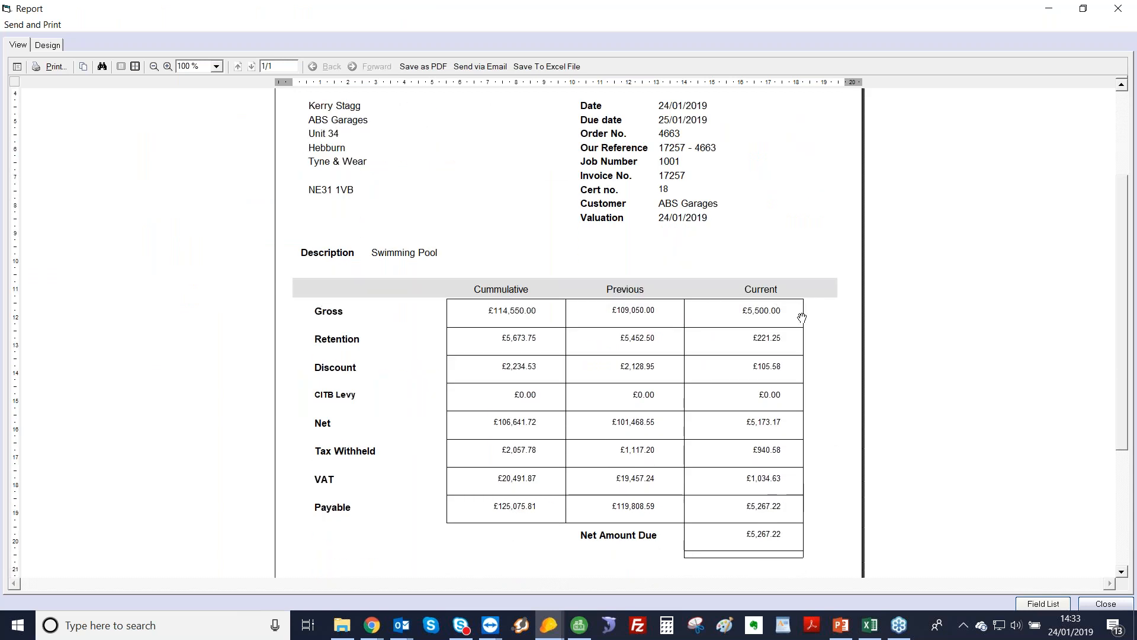
drag(833, 453, 827, 241)
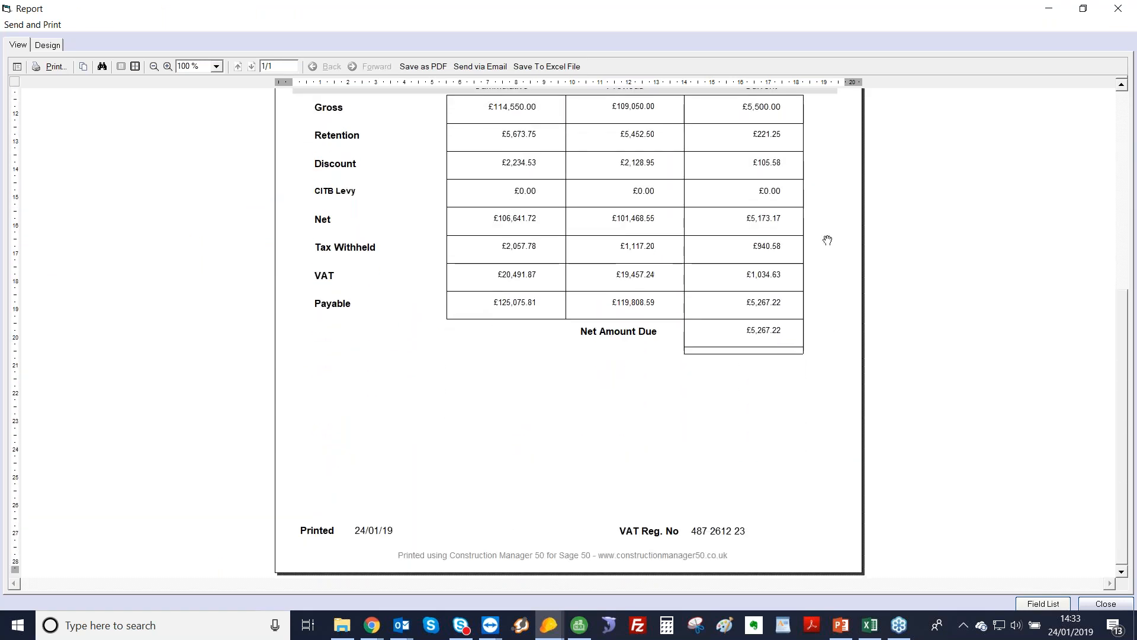
click(1122, 6)
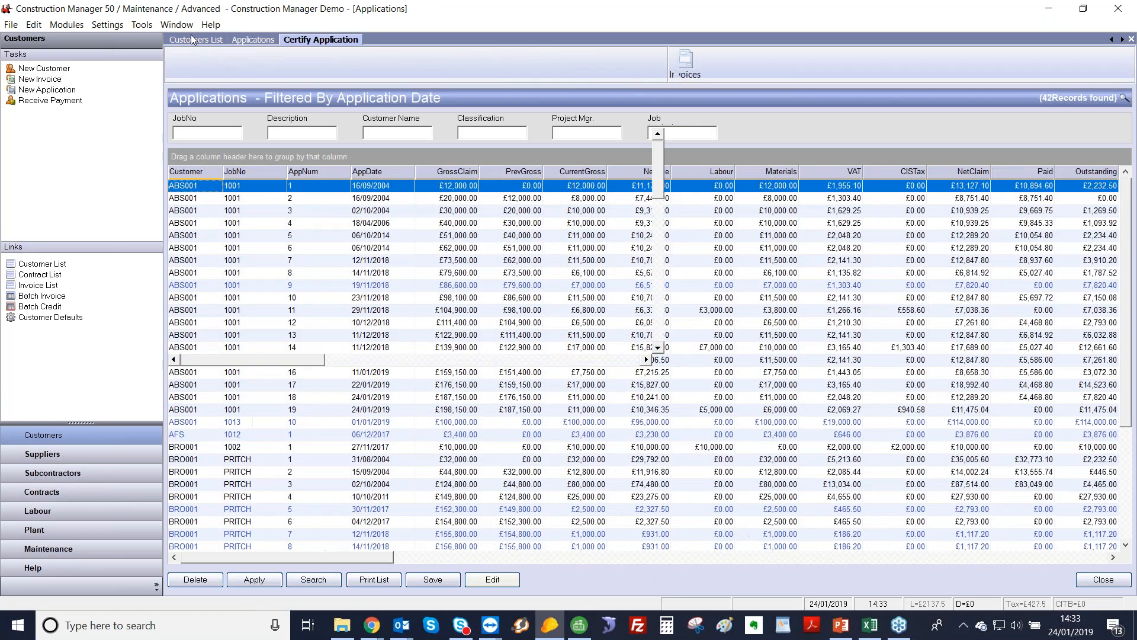
- Create a new receipt from the customer receipts list and choose ABS Garages as the customer
click(191, 39)
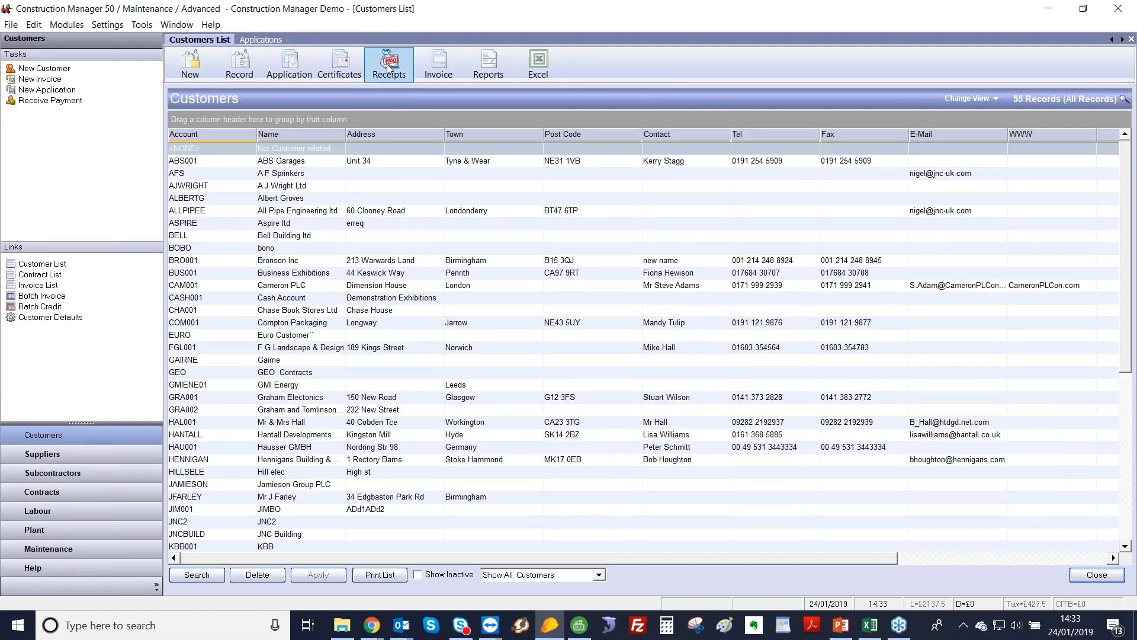
click(388, 67)
click(494, 357)
click(684, 387)
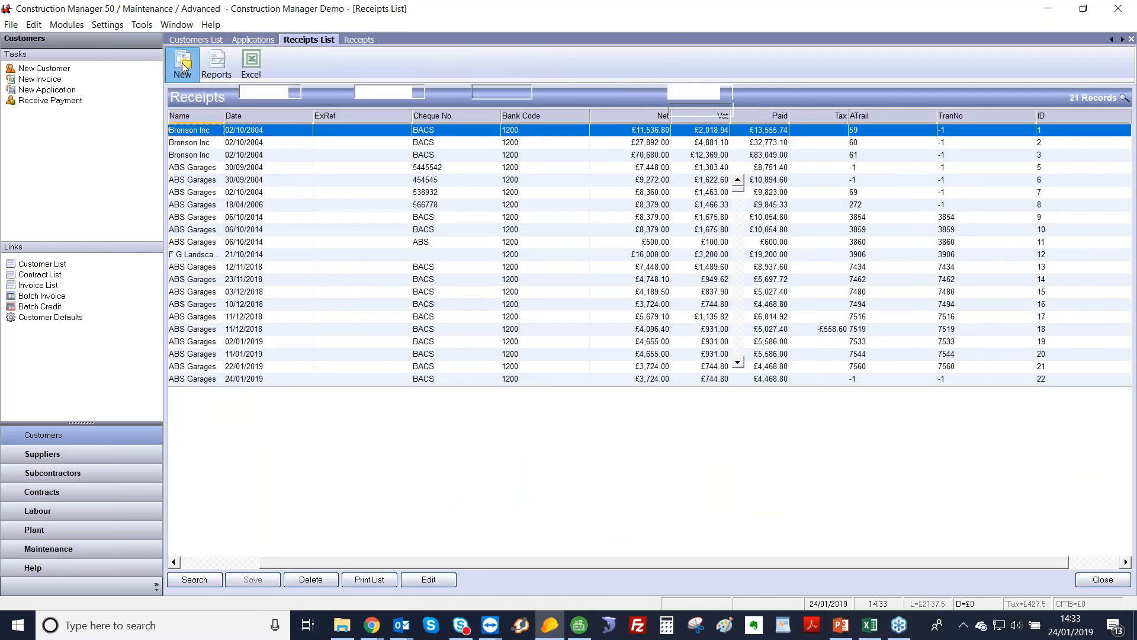
click(183, 63)
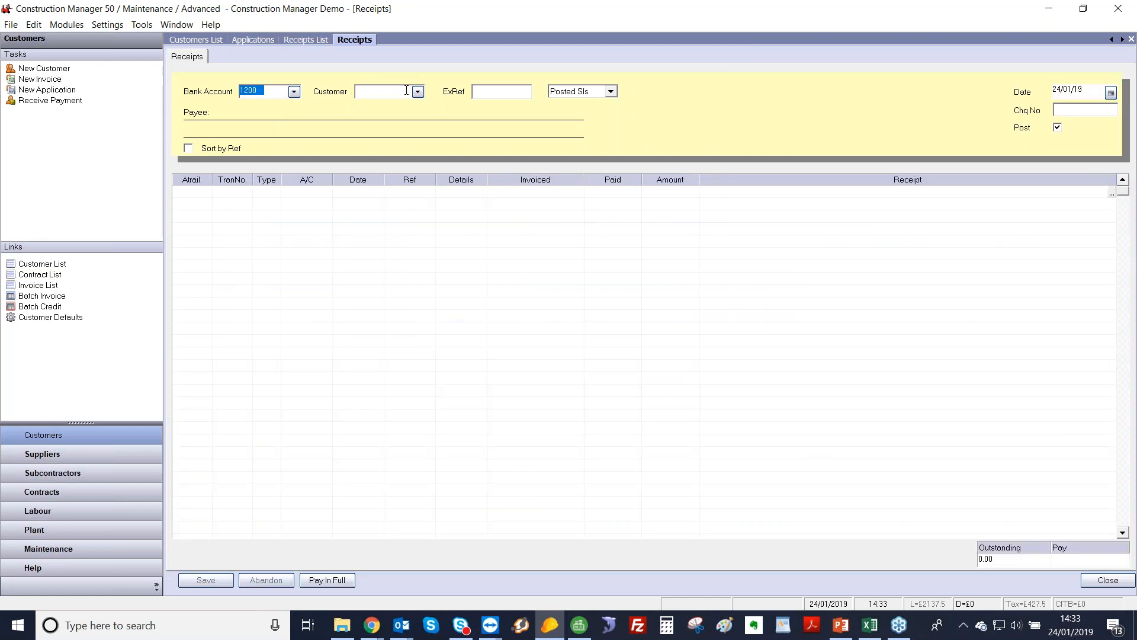
click(418, 91)
click(598, 225)
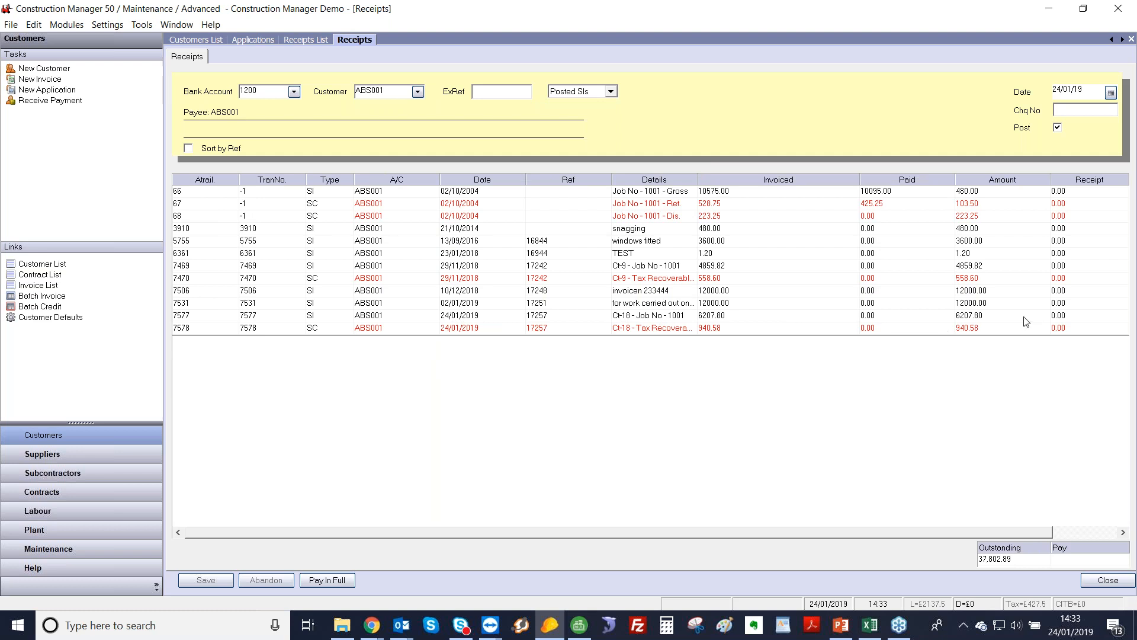
- Allocate full payment to the certificate 18 invoice for job 1001 and its recoverable tax credit
click(1075, 316)
click(331, 582)
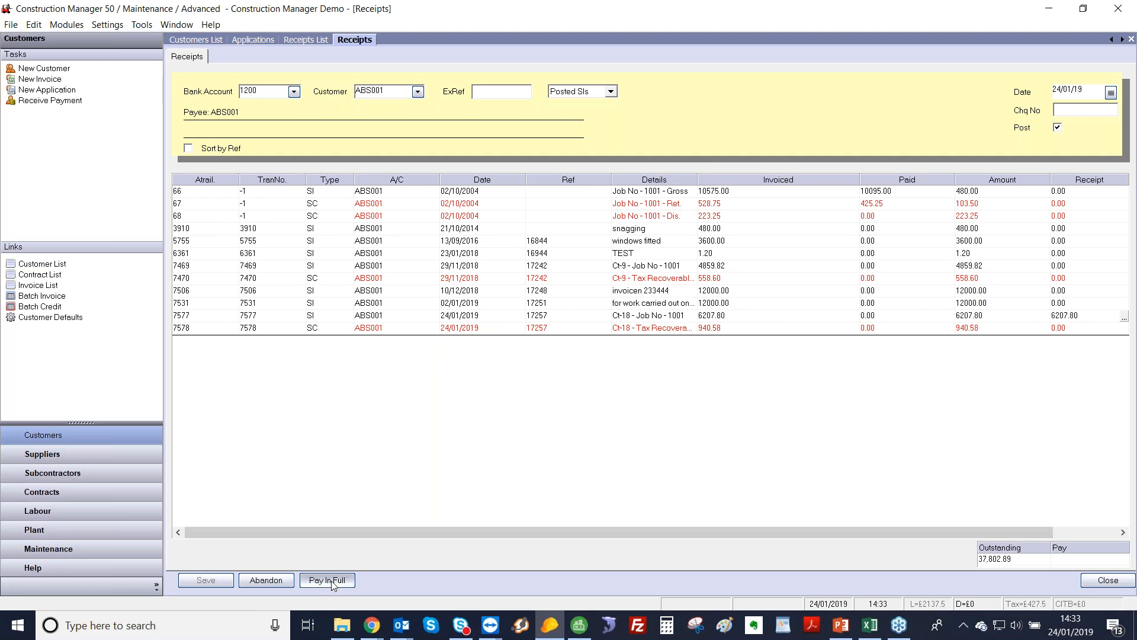
click(331, 582)
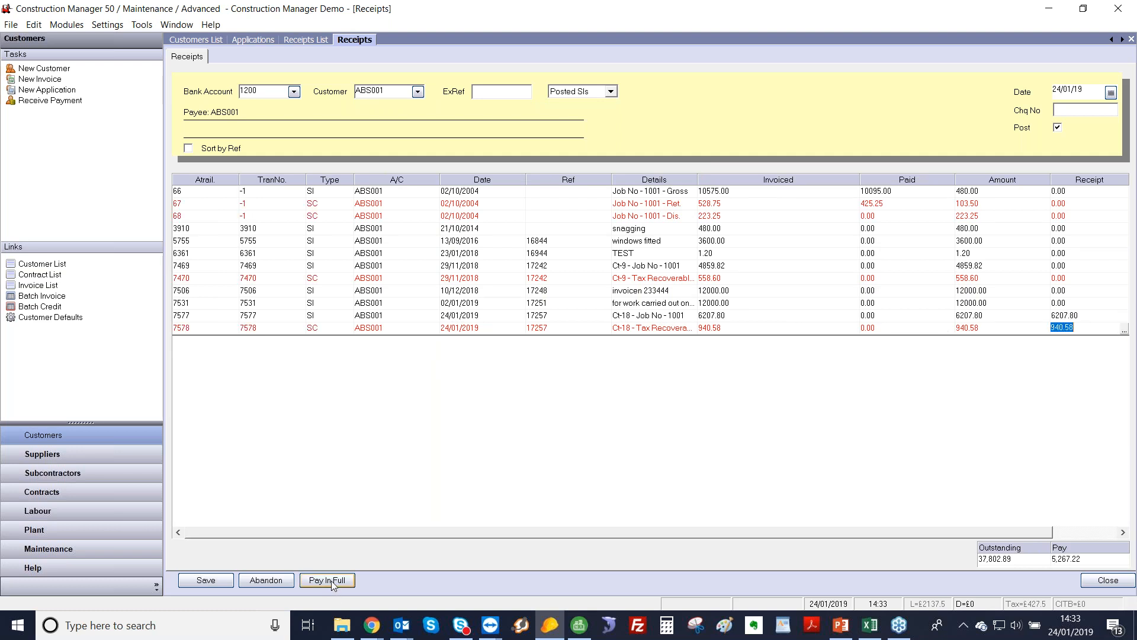
- Enter BACS as the receipt's cheque number, save and post the receipt, and close the receipt form
click(1079, 107)
text(BACS)
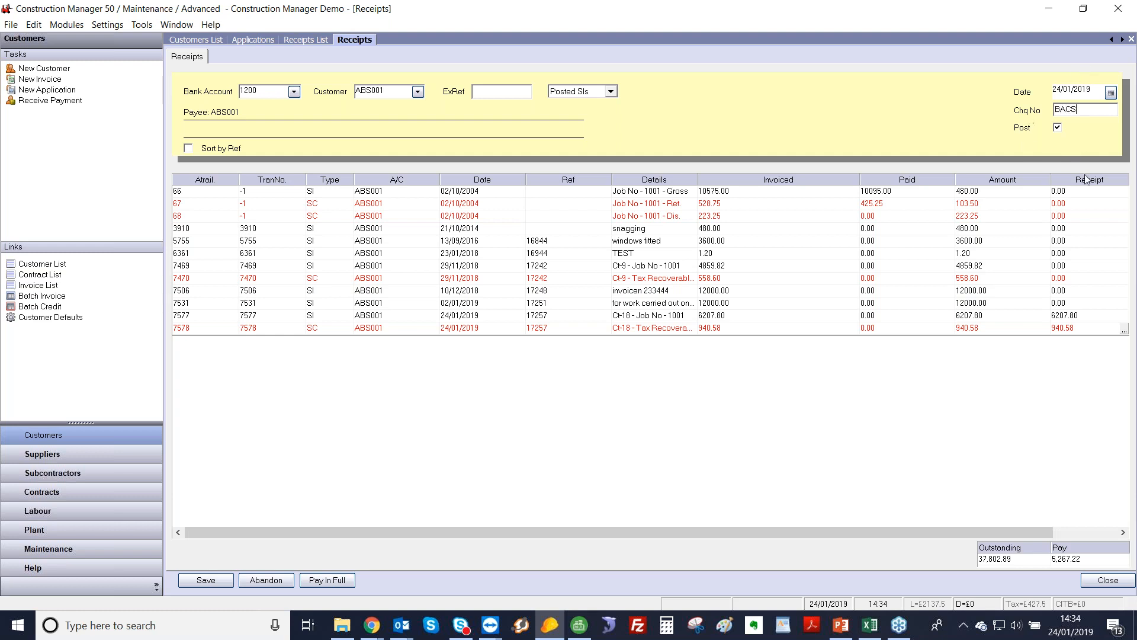
click(210, 584)
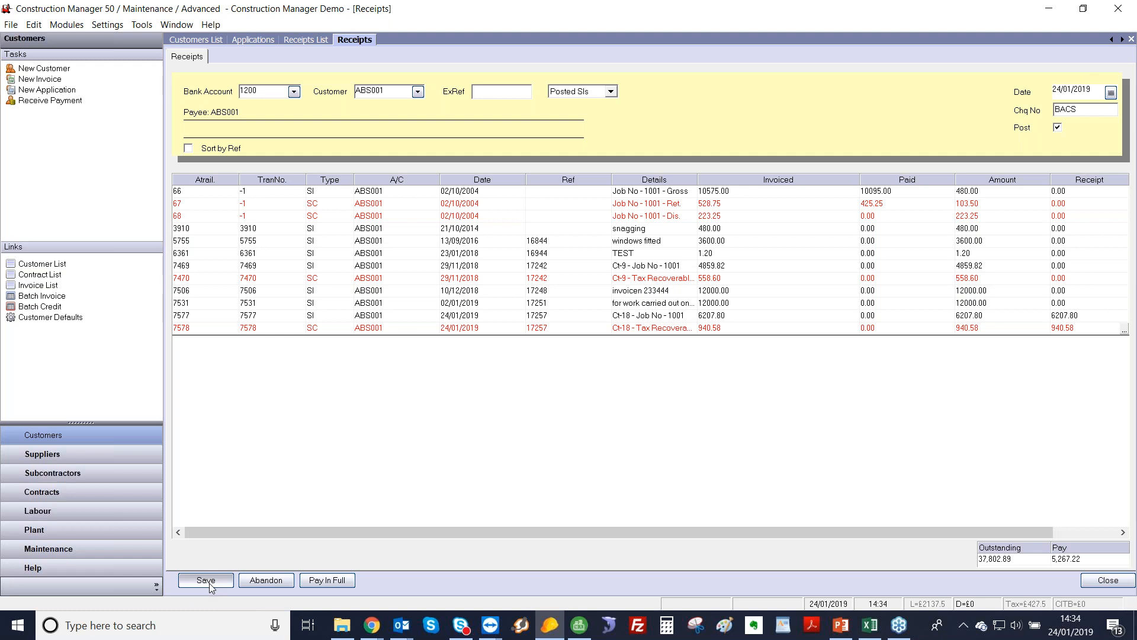
click(576, 359)
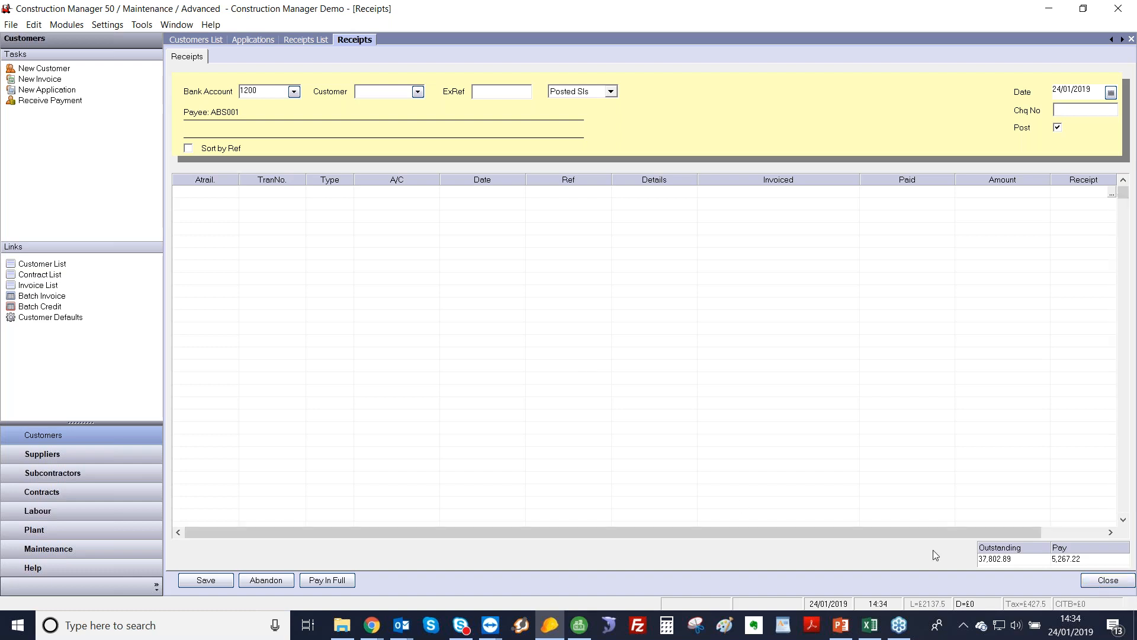
click(1107, 580)
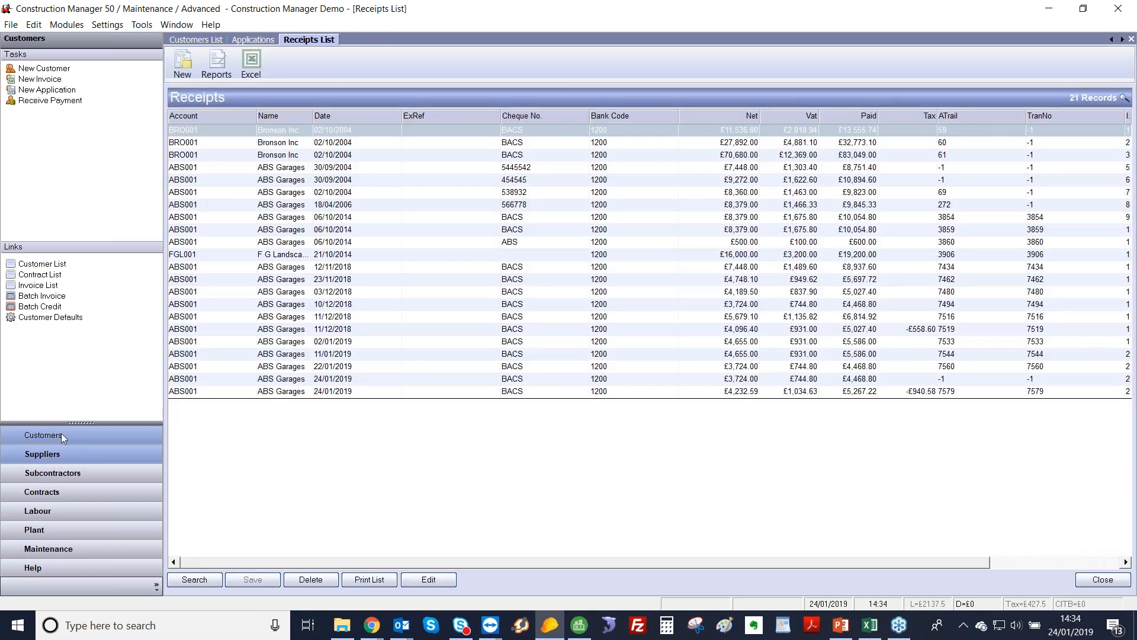
- Select all records in the customer Applications list and open the available reports for them
click(59, 436)
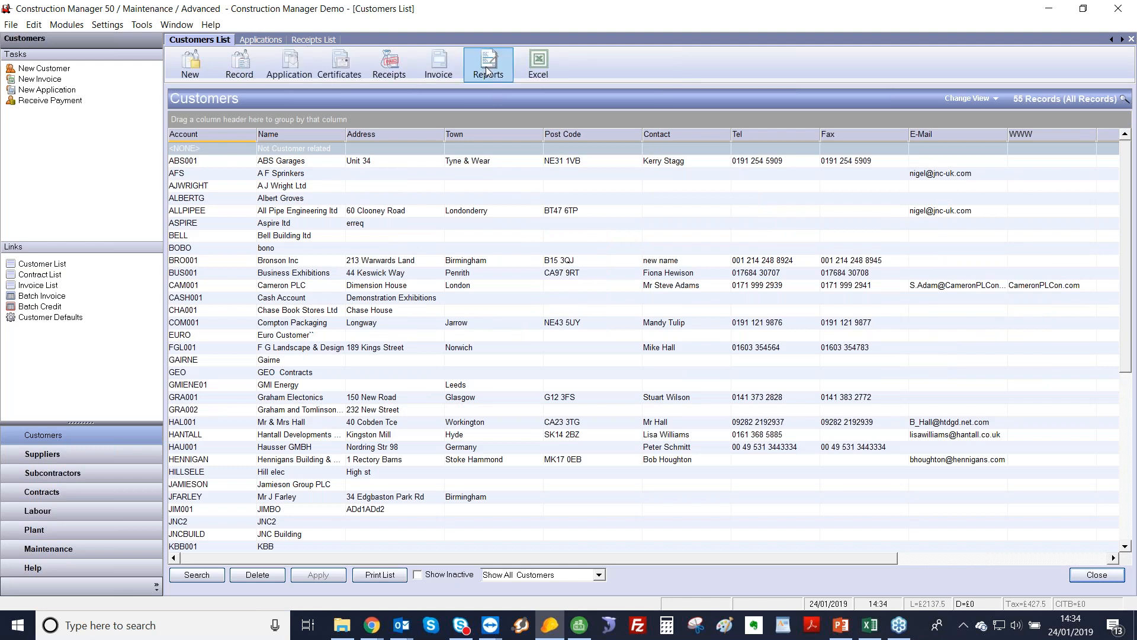
click(266, 39)
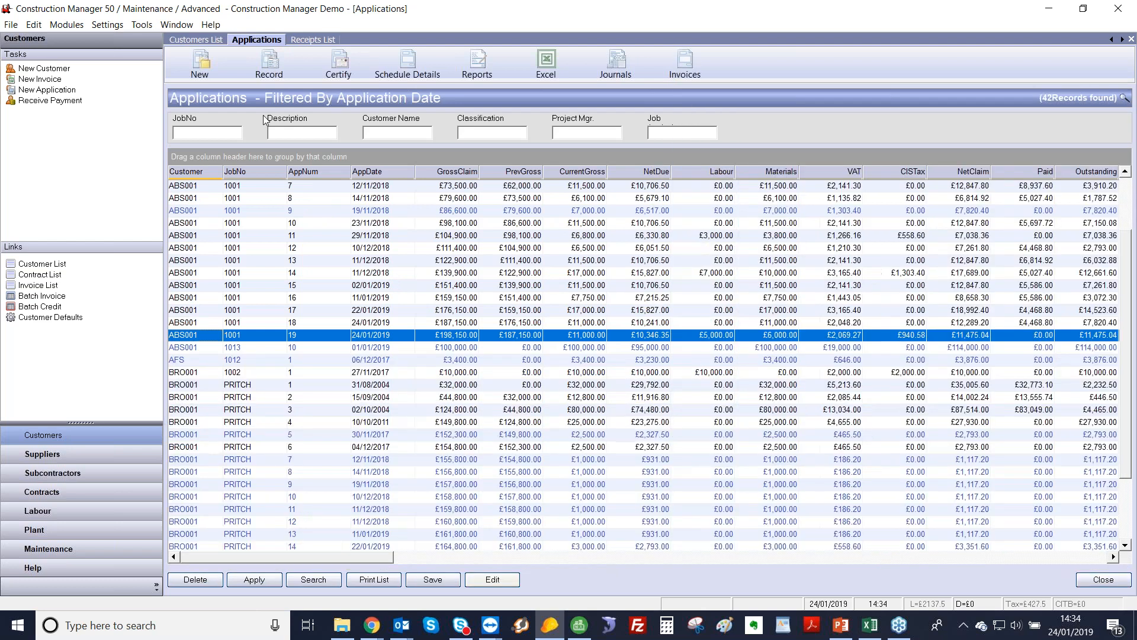
click(339, 297)
key(ctrl+a)
click(482, 61)
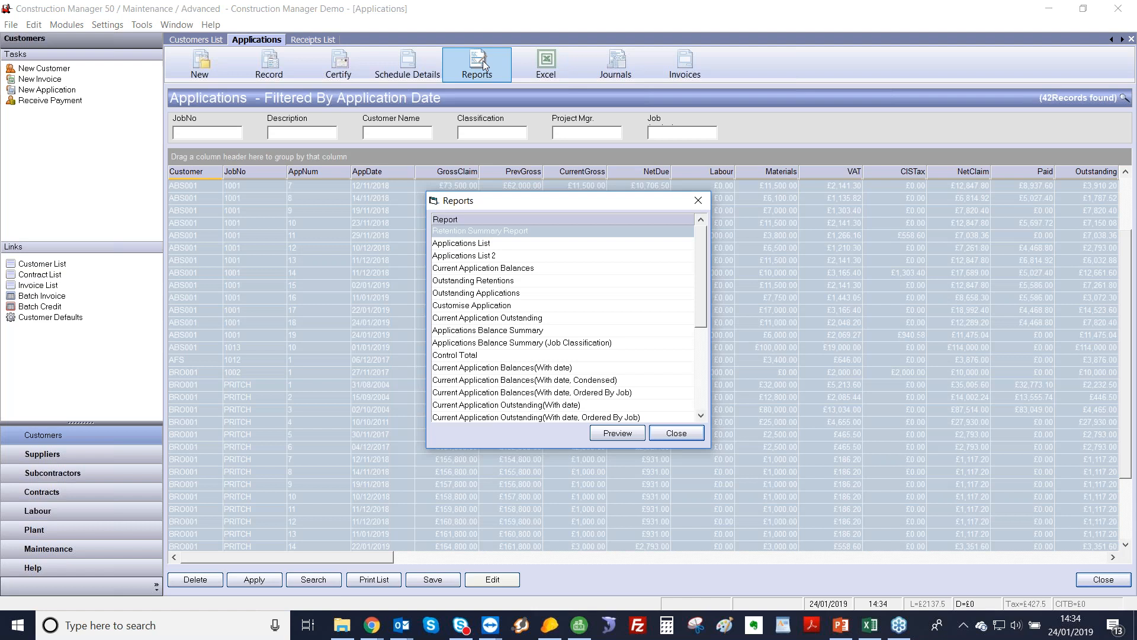
- Preview the Retention Summary Report without saving to a spreadsheet, view it at 125%, and close it
click(498, 231)
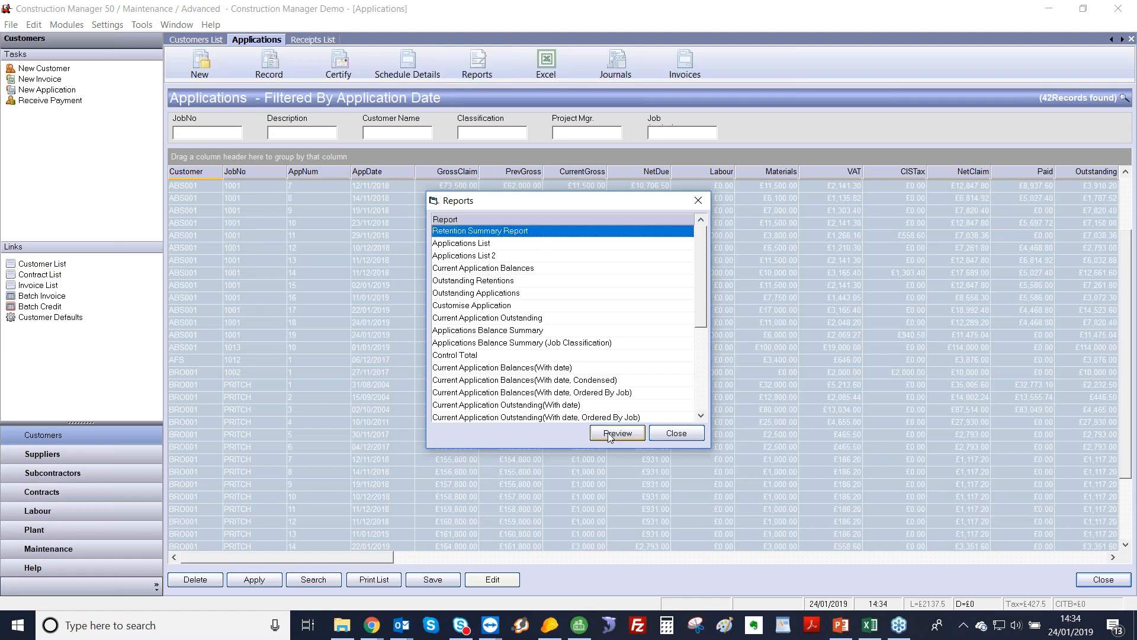
click(609, 435)
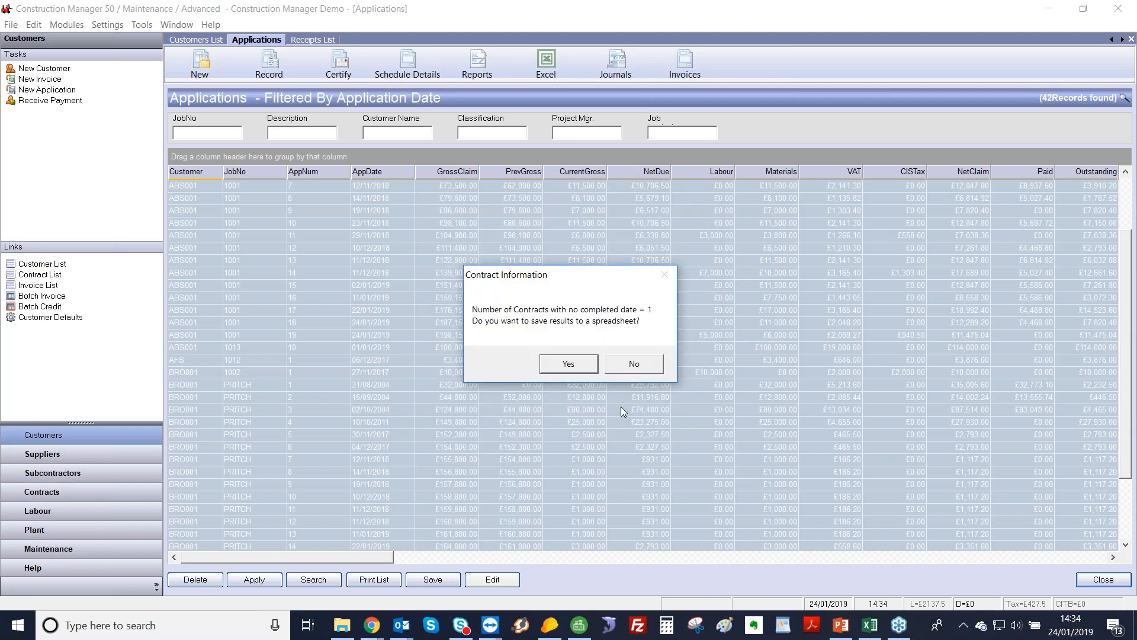
click(639, 362)
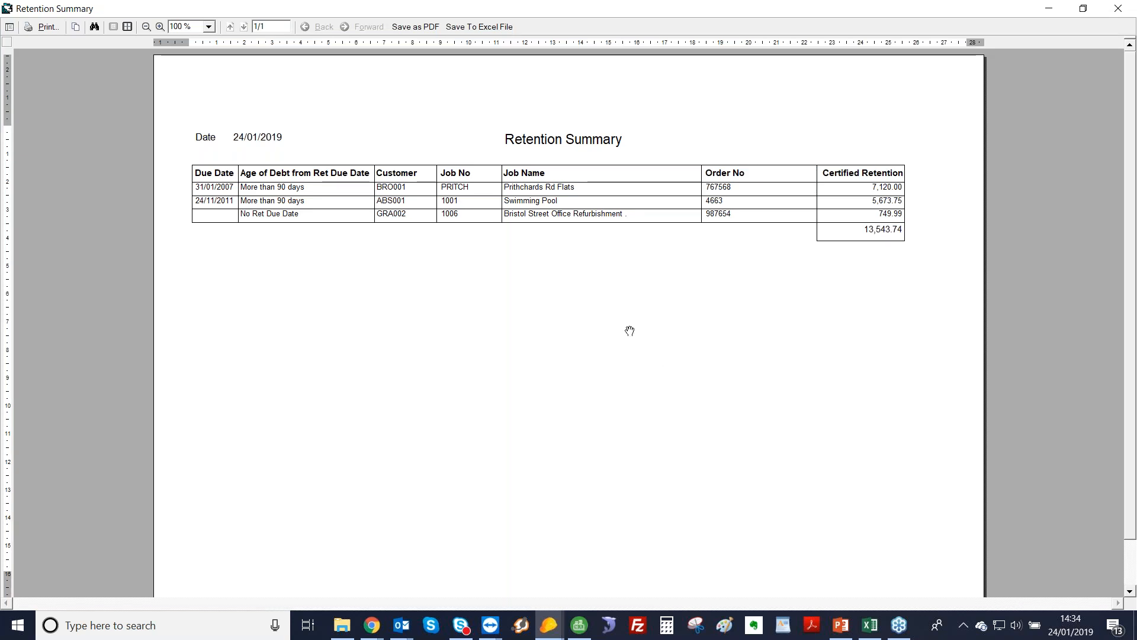
click(196, 25)
text(125)
key(Return)
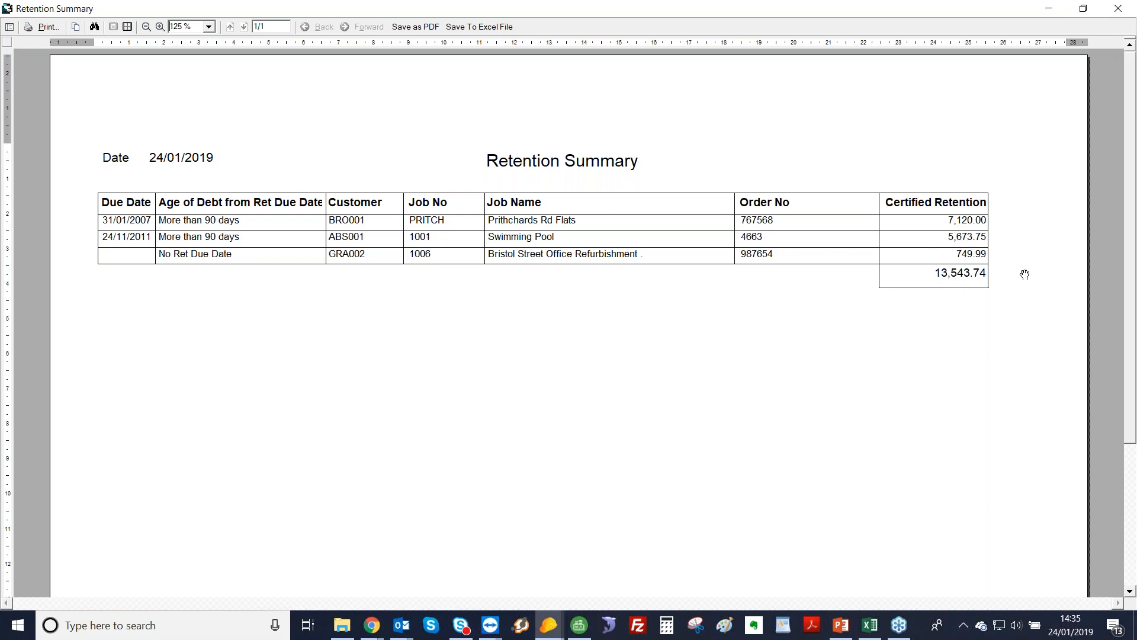
click(1122, 8)
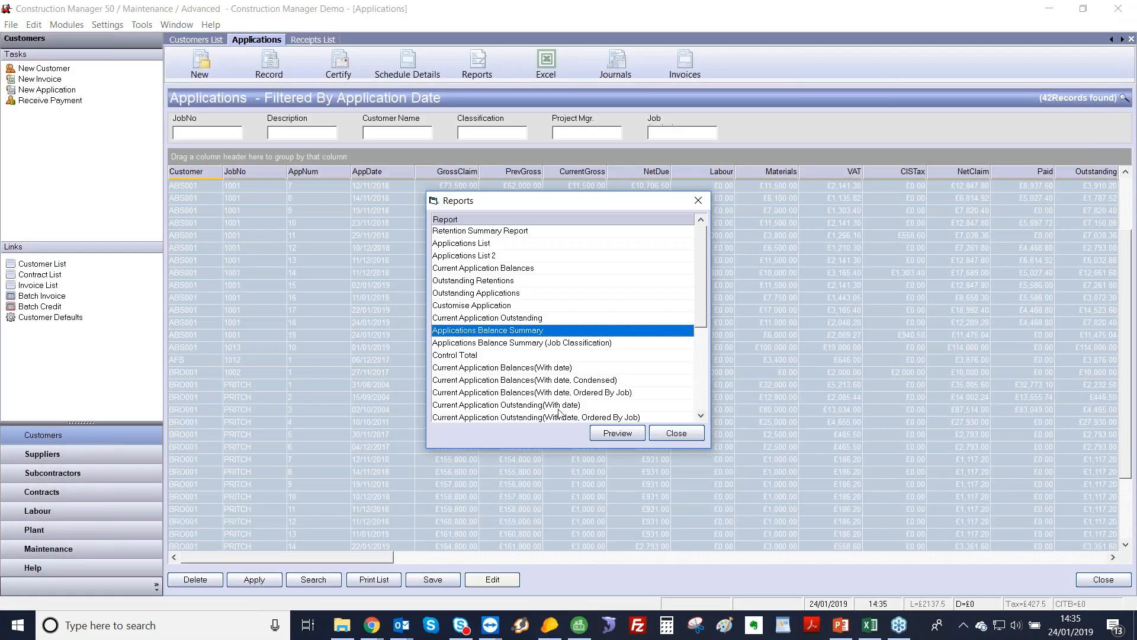
- Preview the Applications Balance Summary report at 125%, review the job balances, and close it
click(611, 435)
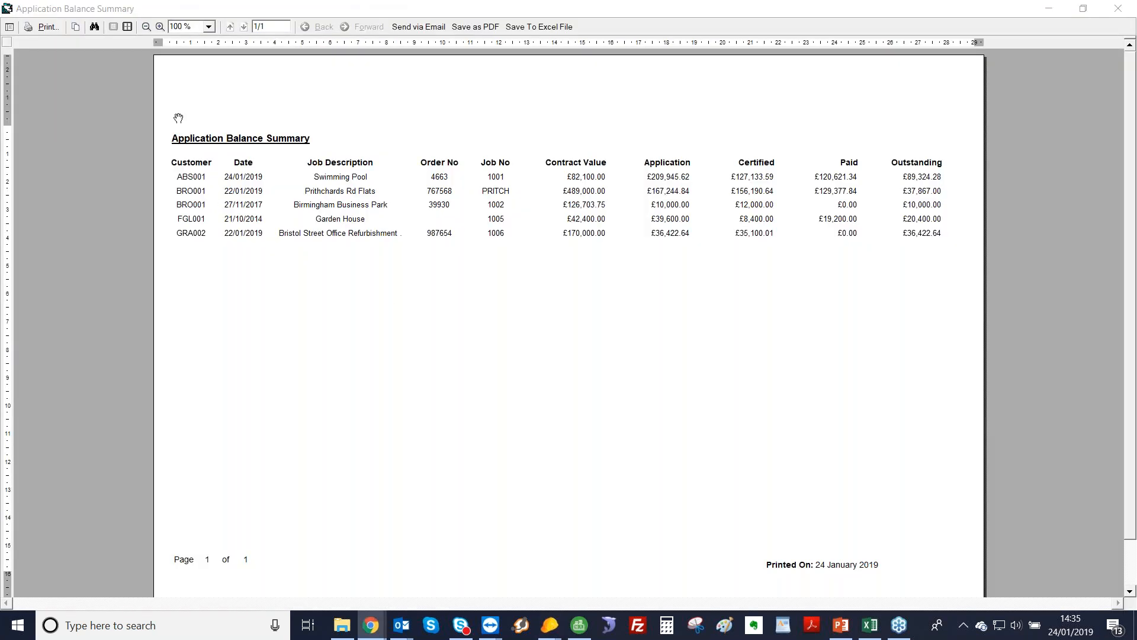
drag(170, 27, 228, 22)
text(125)
key(Return)
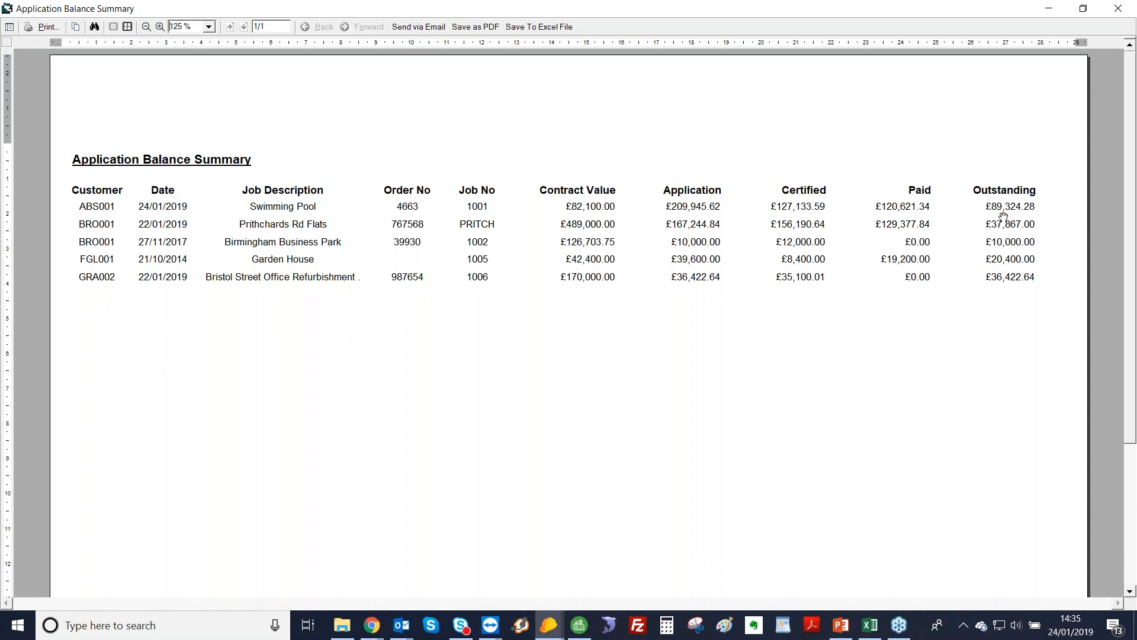
click(1121, 10)
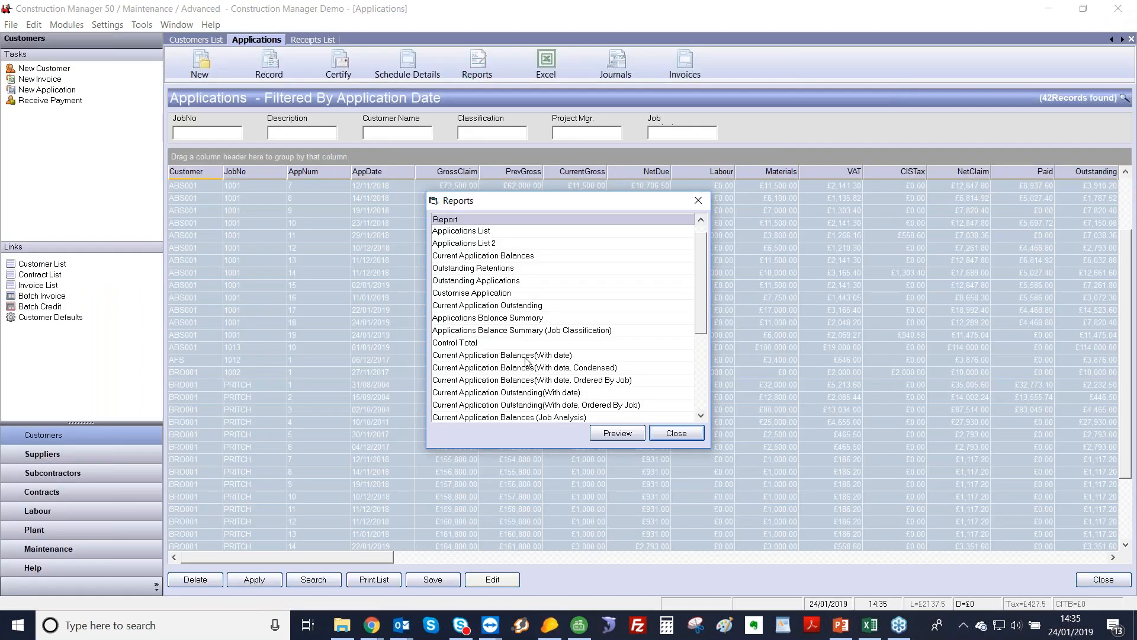
- Preview Current Application Balances(With date) for Active jobs with outstanding applications only, review job 1001 at 125% down to its totals, and close it
click(525, 356)
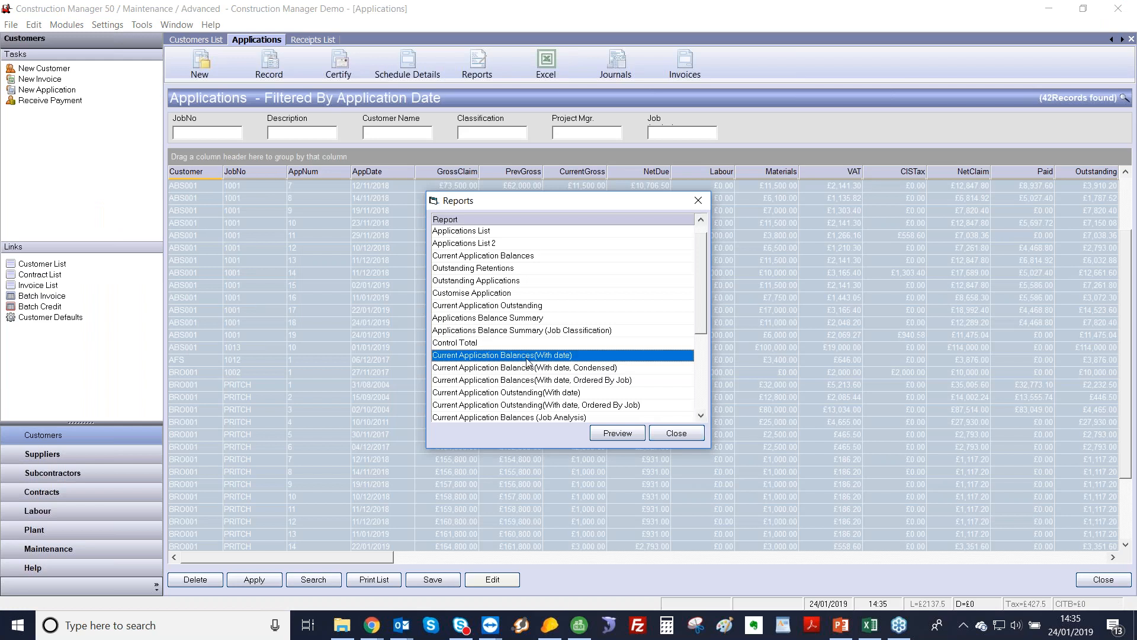
click(617, 433)
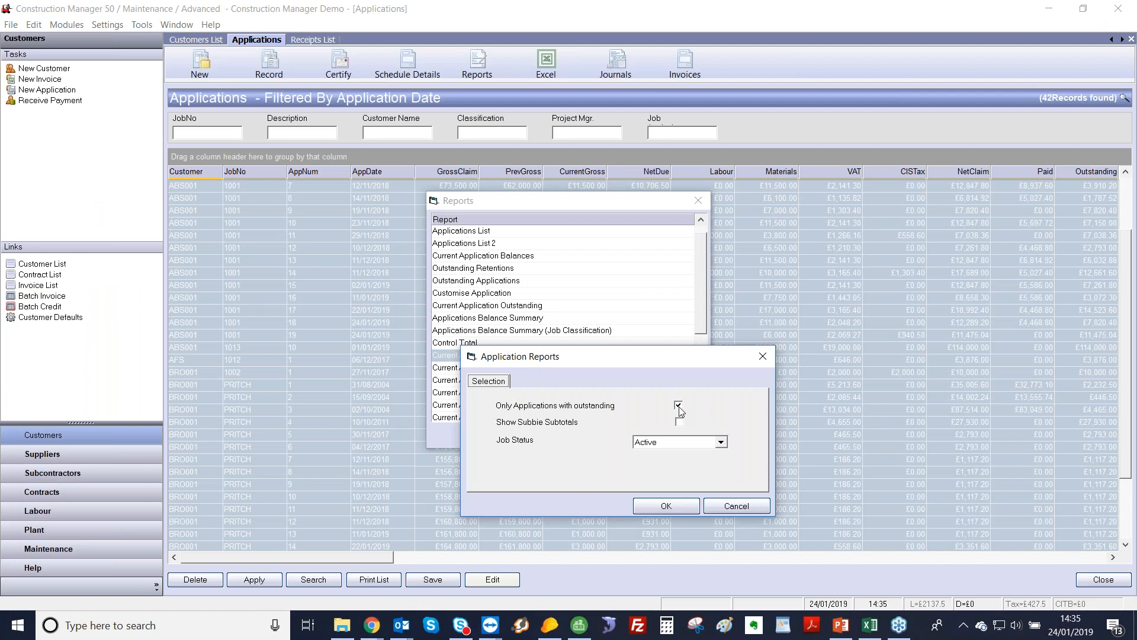
click(677, 507)
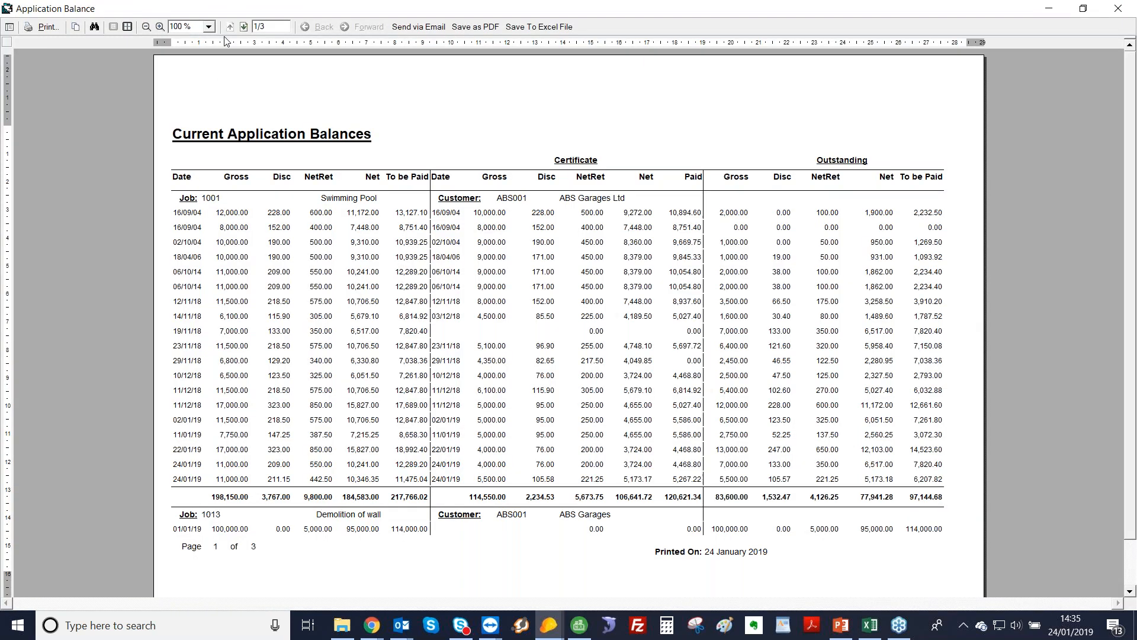
click(198, 26)
text(125)
key(Return)
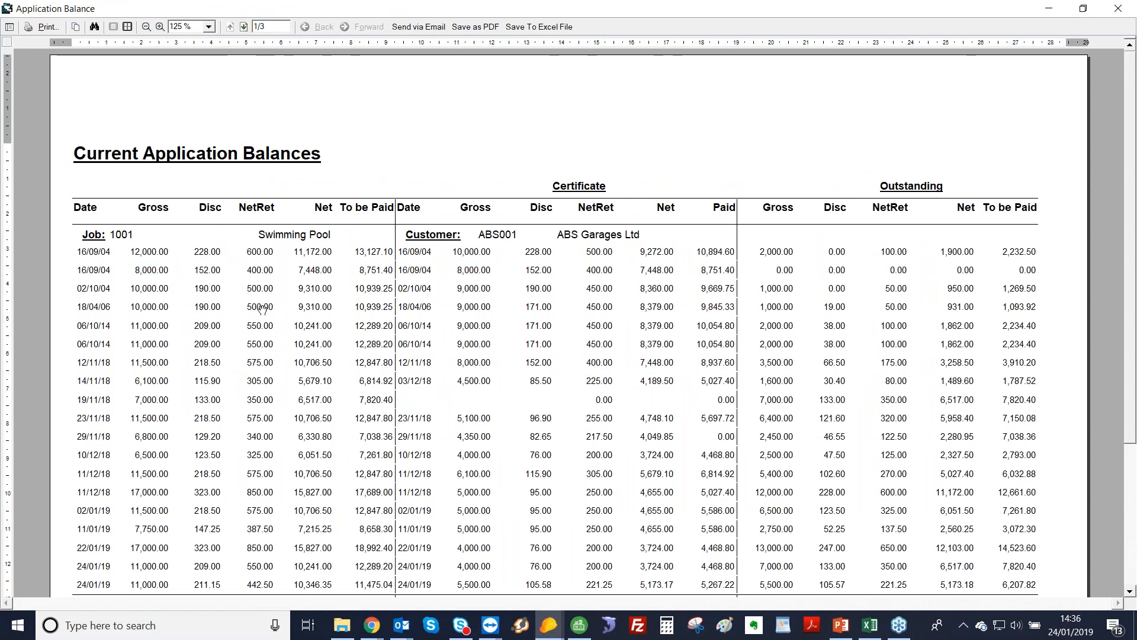
scroll(261, 309, down, 1)
scroll(271, 287, down, 2)
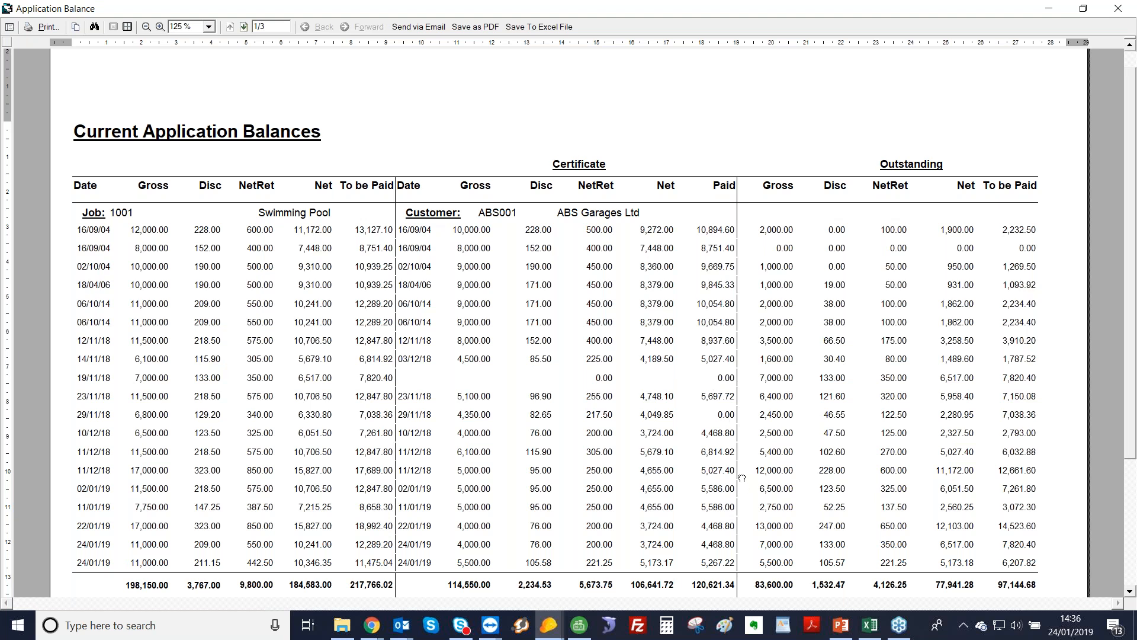
scroll(742, 477, down, 2)
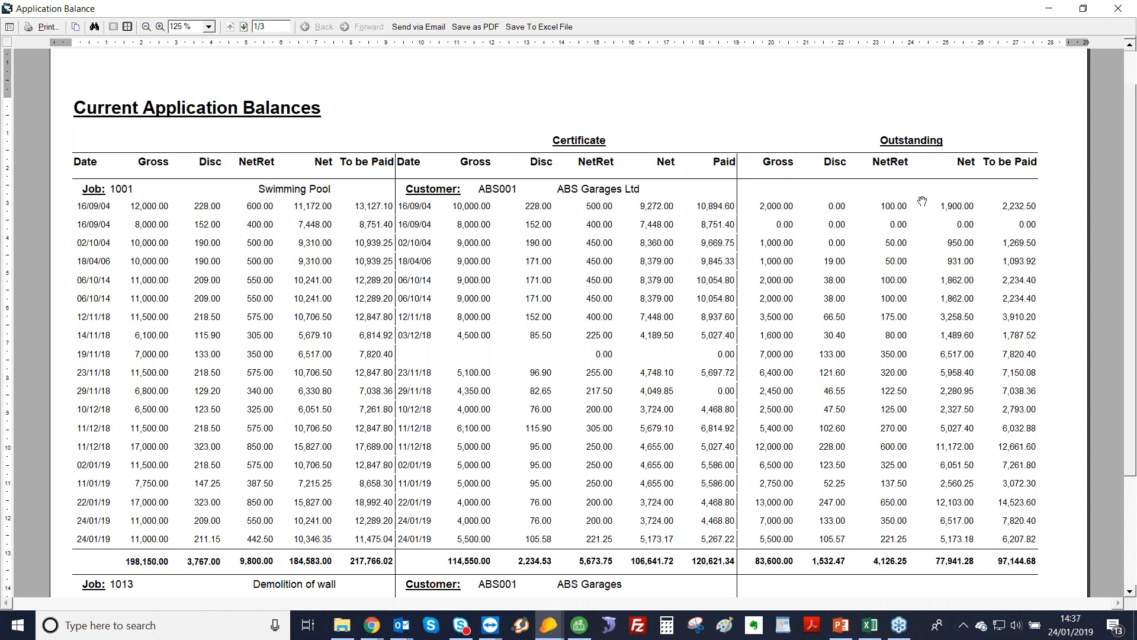
click(1118, 8)
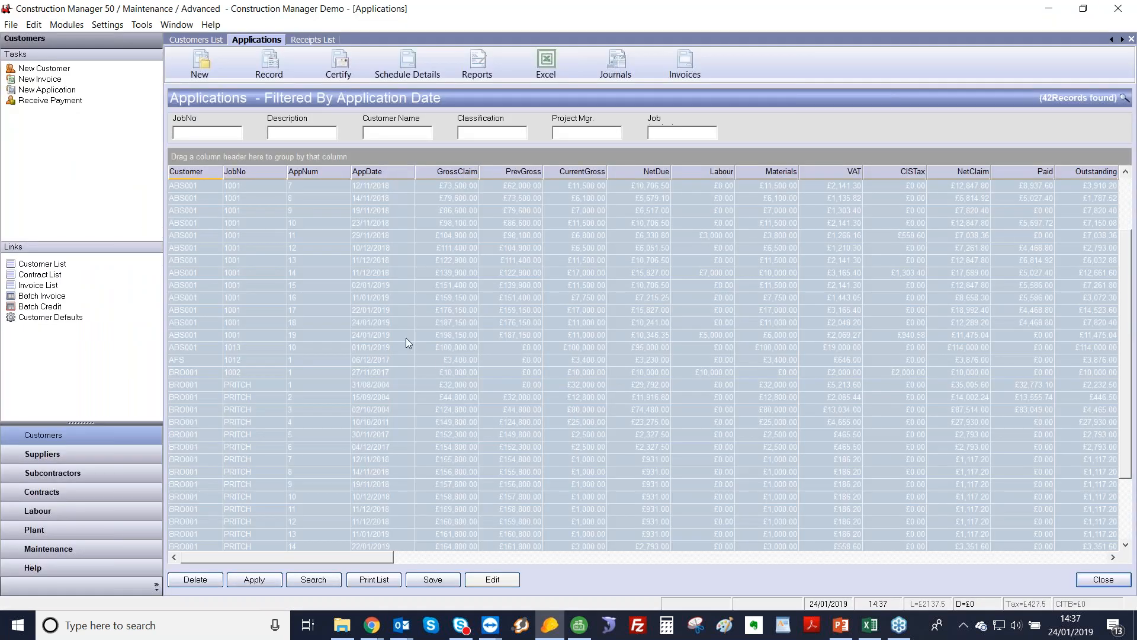
- Select all contracts in the Contracts list and open their Job Management report for all dates
click(75, 491)
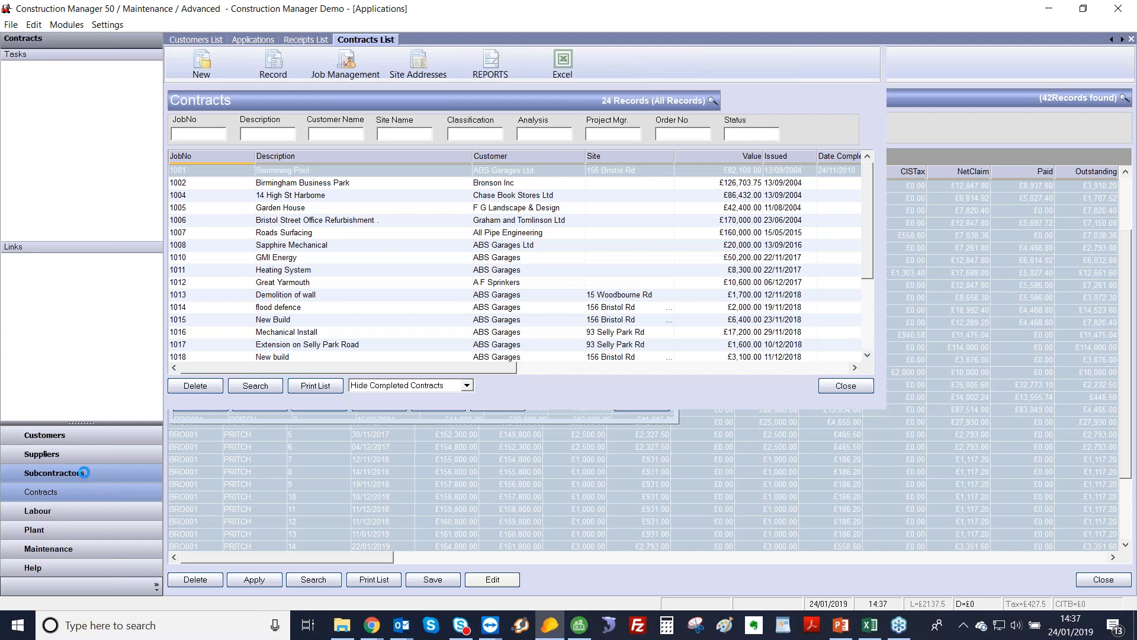
click(272, 319)
key(ctrl+a)
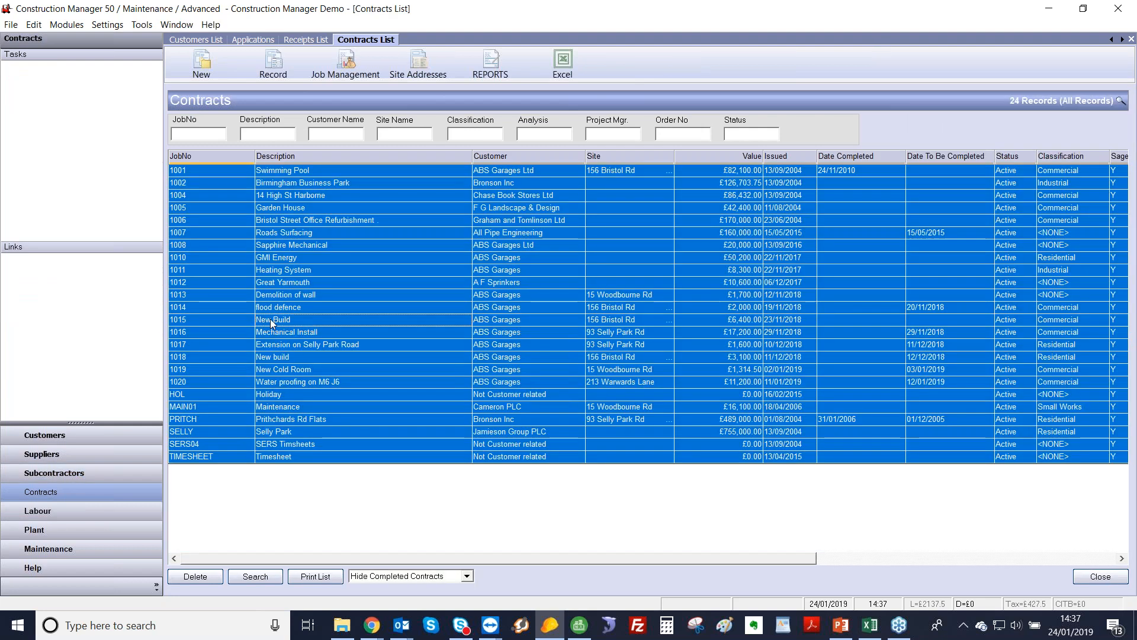
click(342, 62)
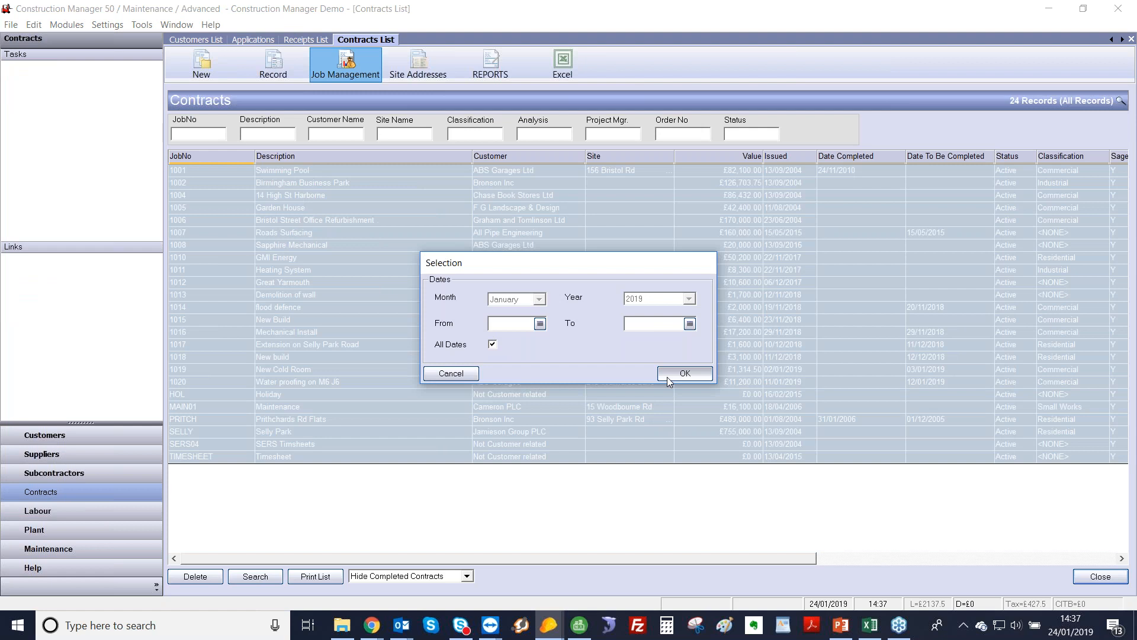
click(667, 377)
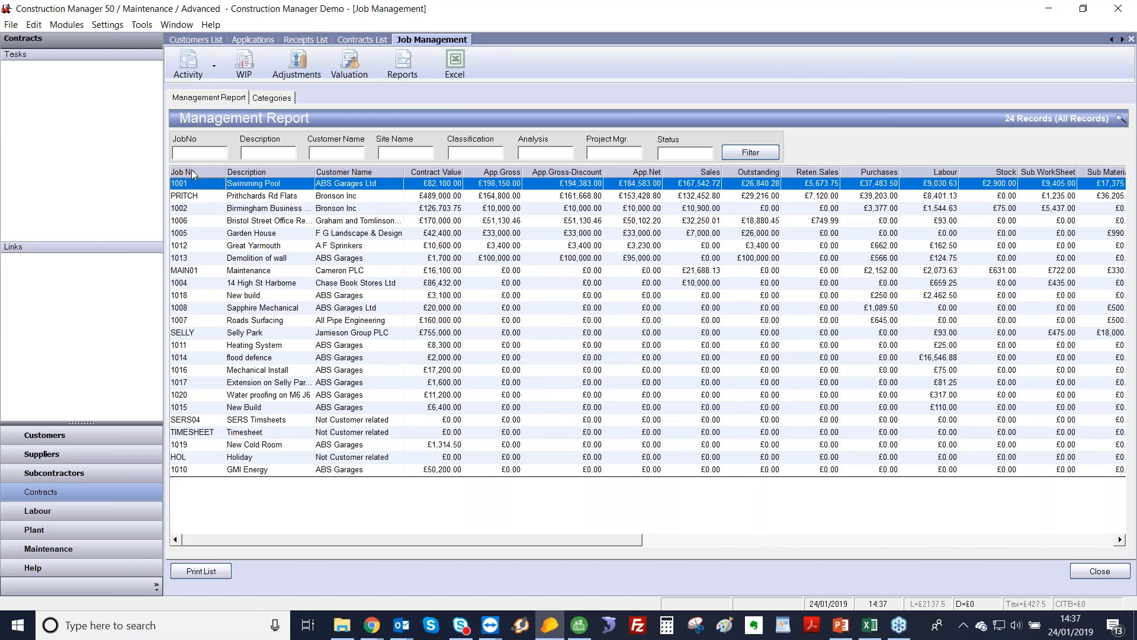
- Create a new customer application for job PRITCH, Prithchards Rd Flats
click(62, 433)
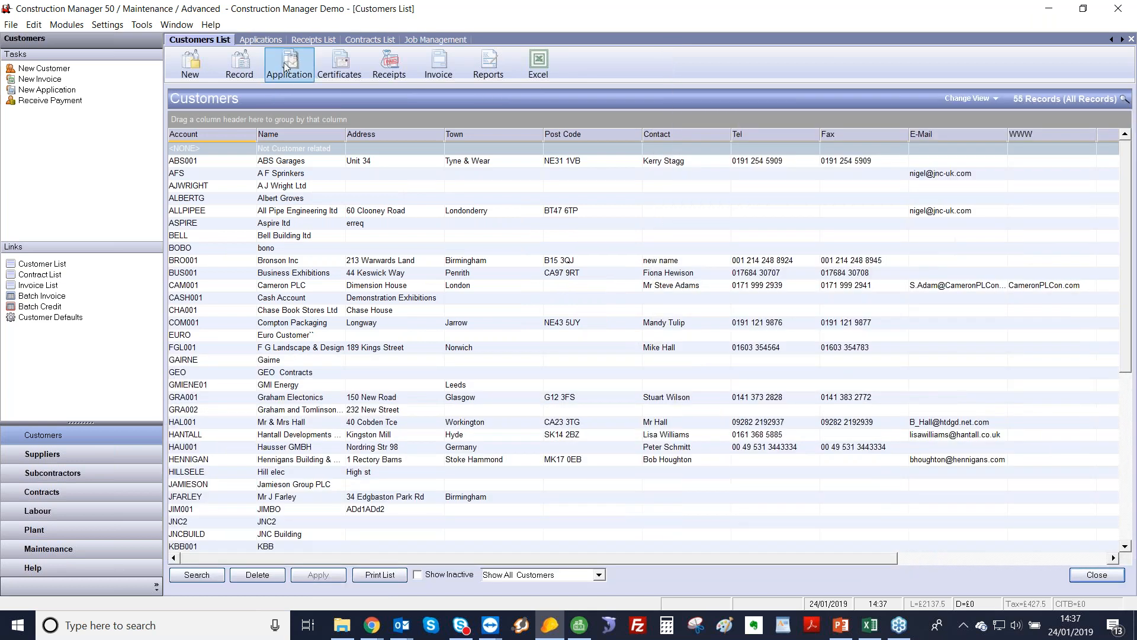
click(287, 64)
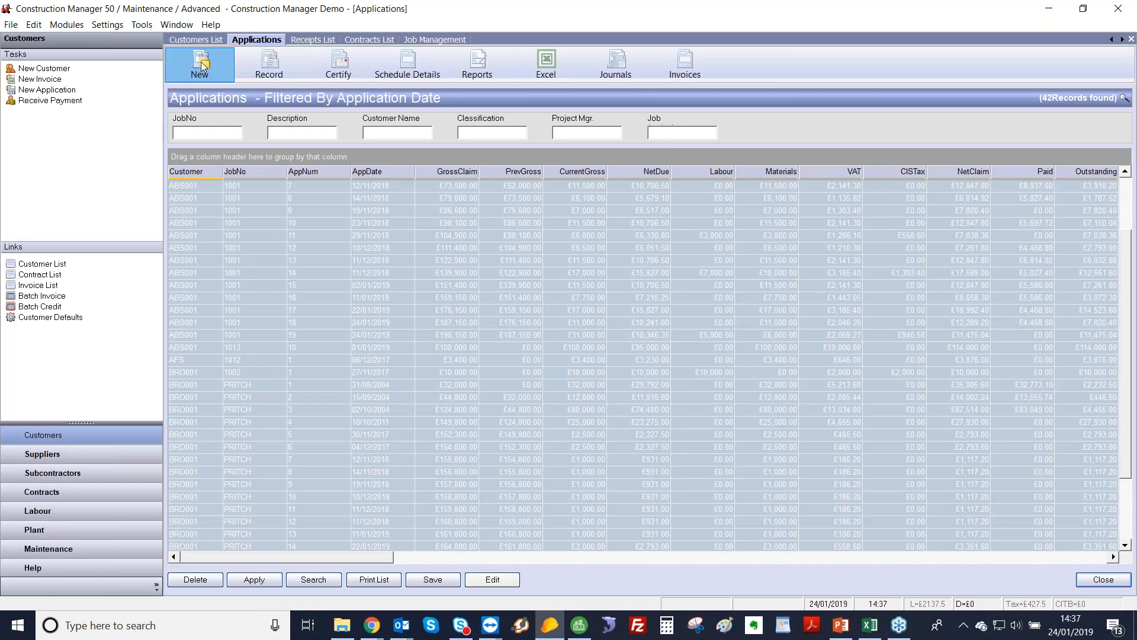
click(201, 62)
click(632, 300)
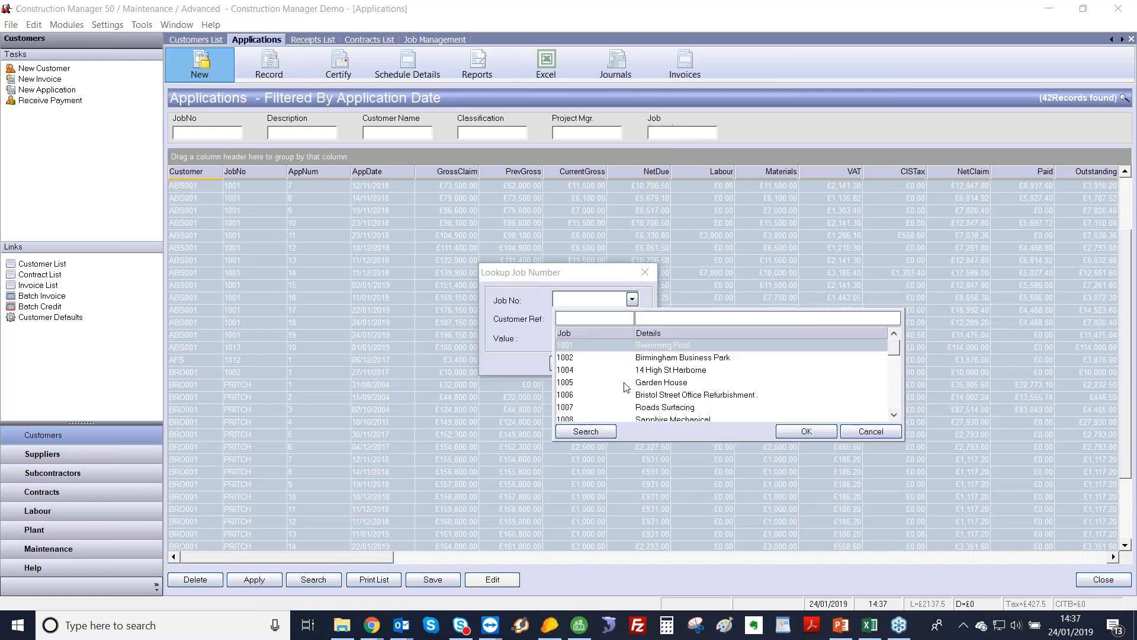
scroll(626, 385, down, 4)
scroll(626, 387, down, 2)
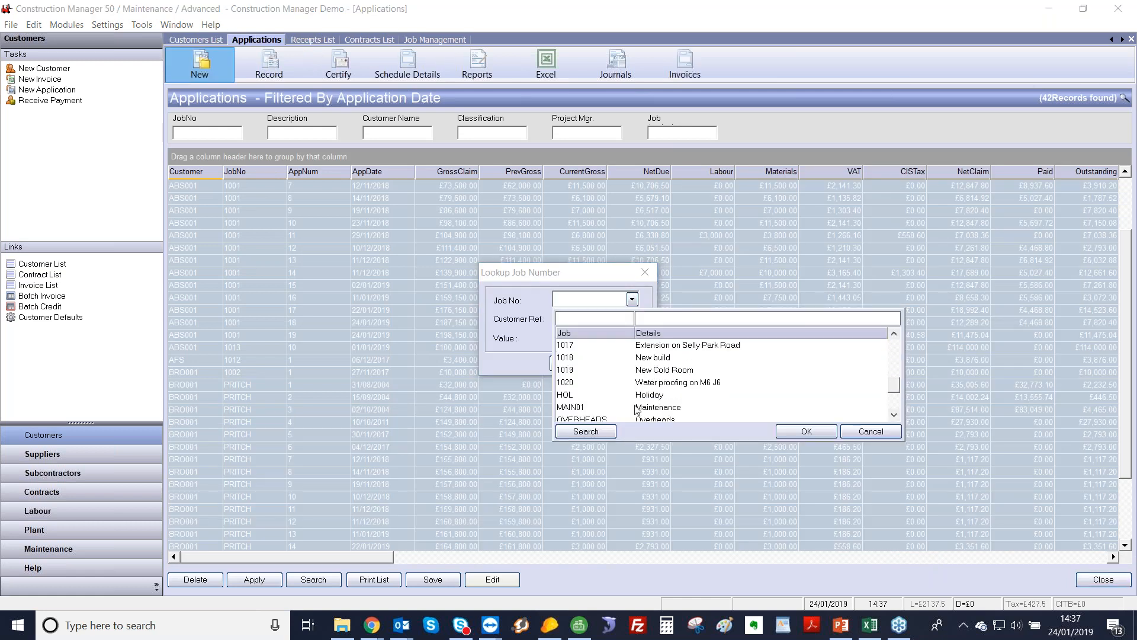
scroll(637, 400, down, 2)
click(638, 395)
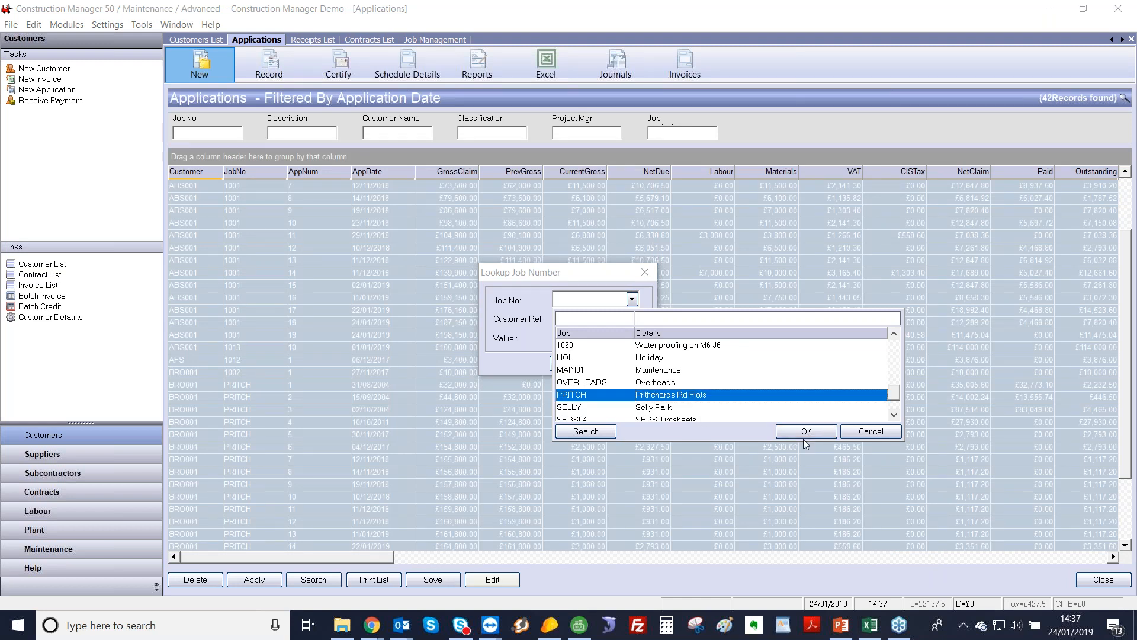
click(806, 431)
click(566, 368)
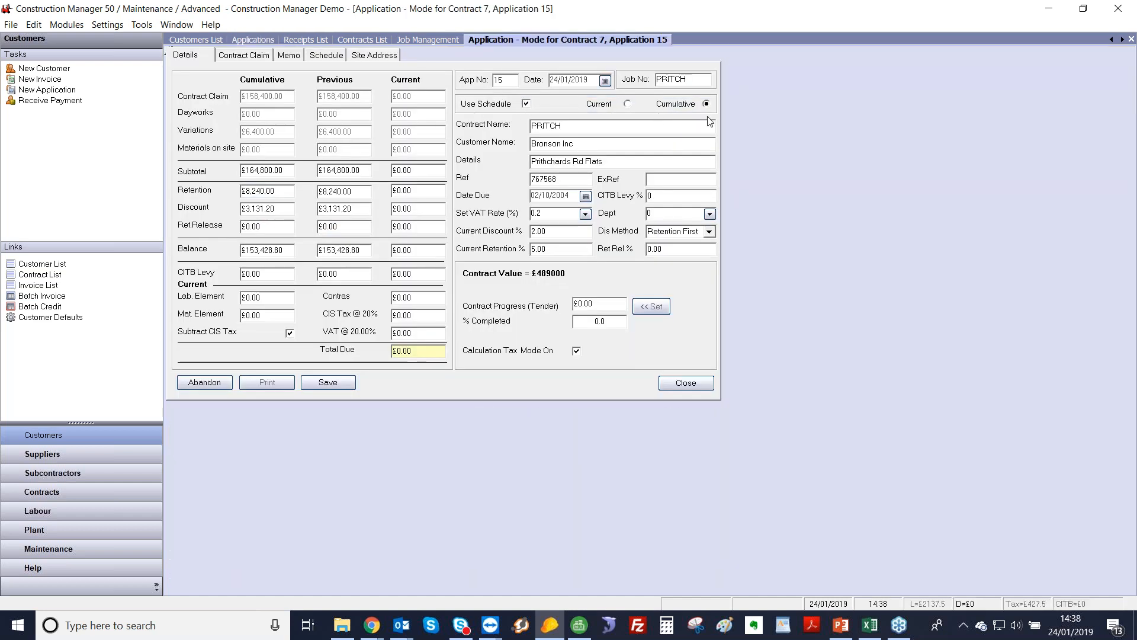
- In the application's schedule, set the quantity of the First fix Electrical line to 0.4 and check the materials amount
click(326, 55)
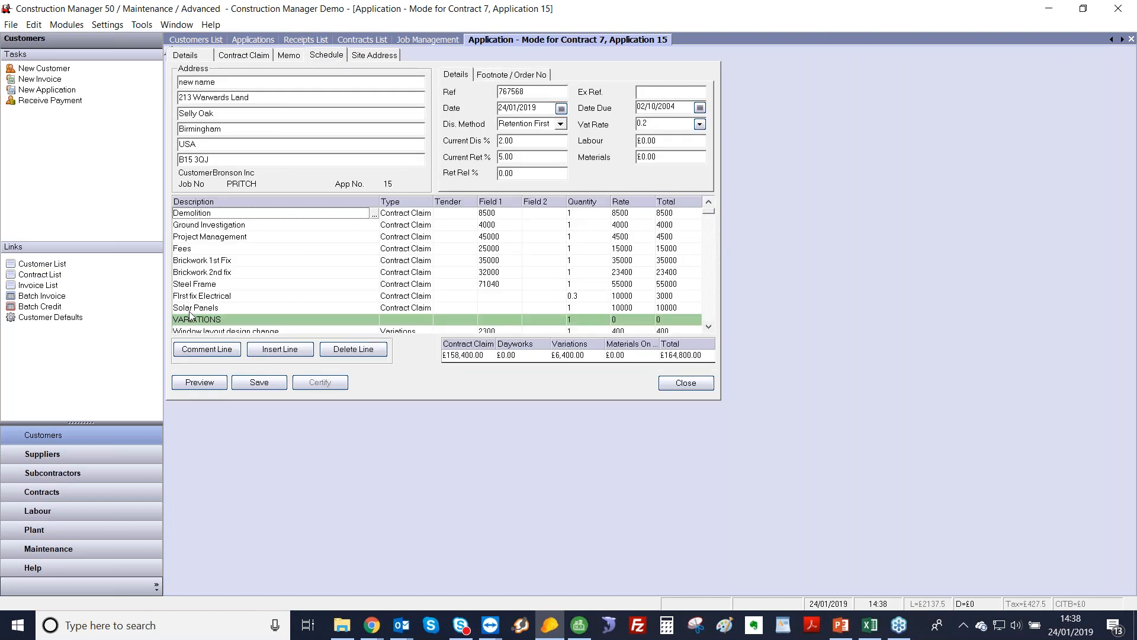
click(222, 295)
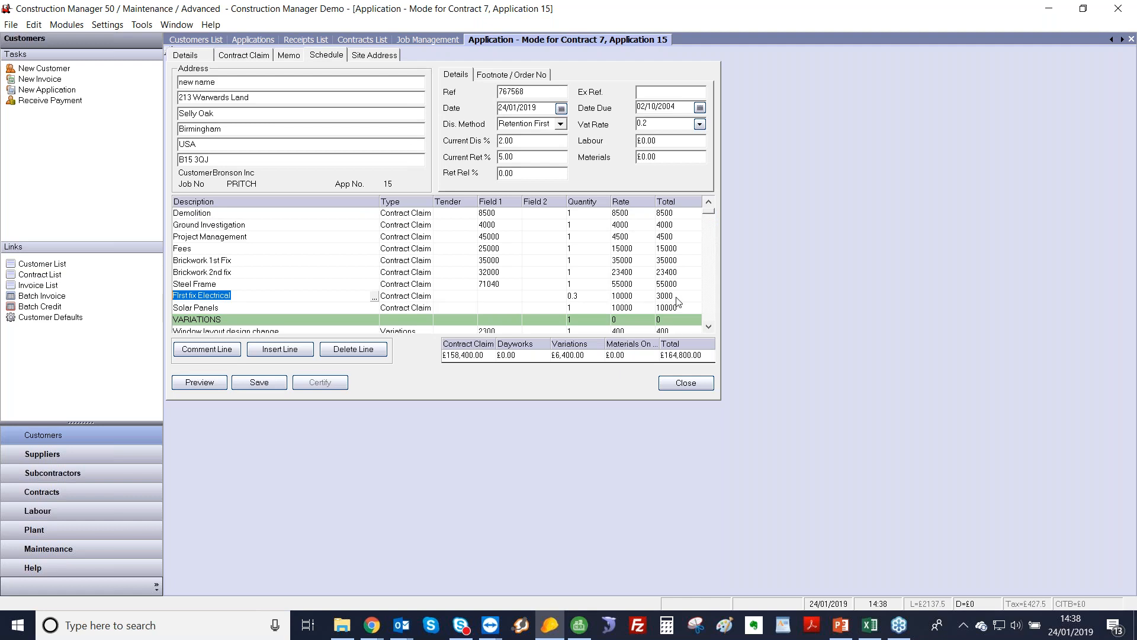
click(589, 296)
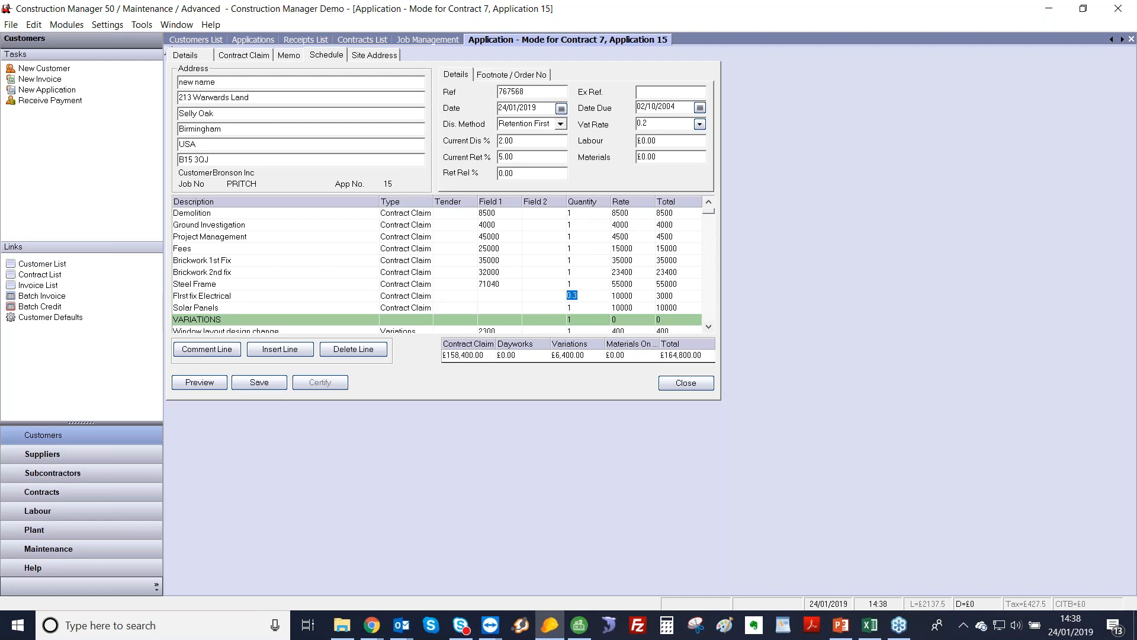
text(0.4)
key(Tab)
drag(669, 156, 622, 153)
scroll(296, 317, down, 1)
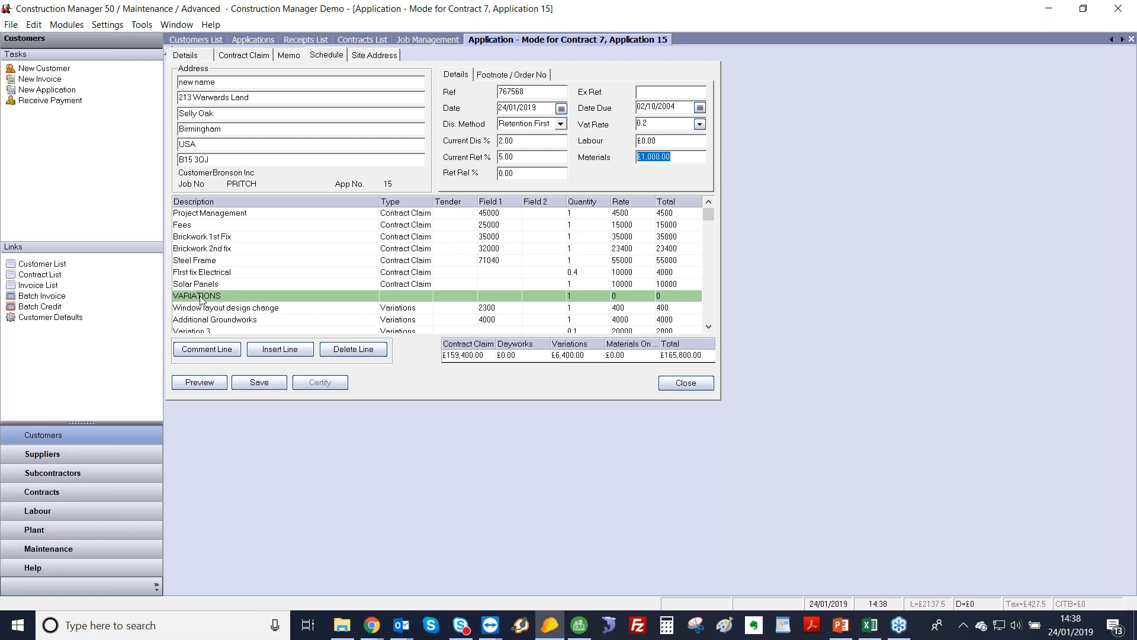
- Save the application and preview it with the layout 1 JNC Application 2.rpx, reviewing the schedule lines down to the variations
click(261, 383)
click(589, 368)
click(201, 384)
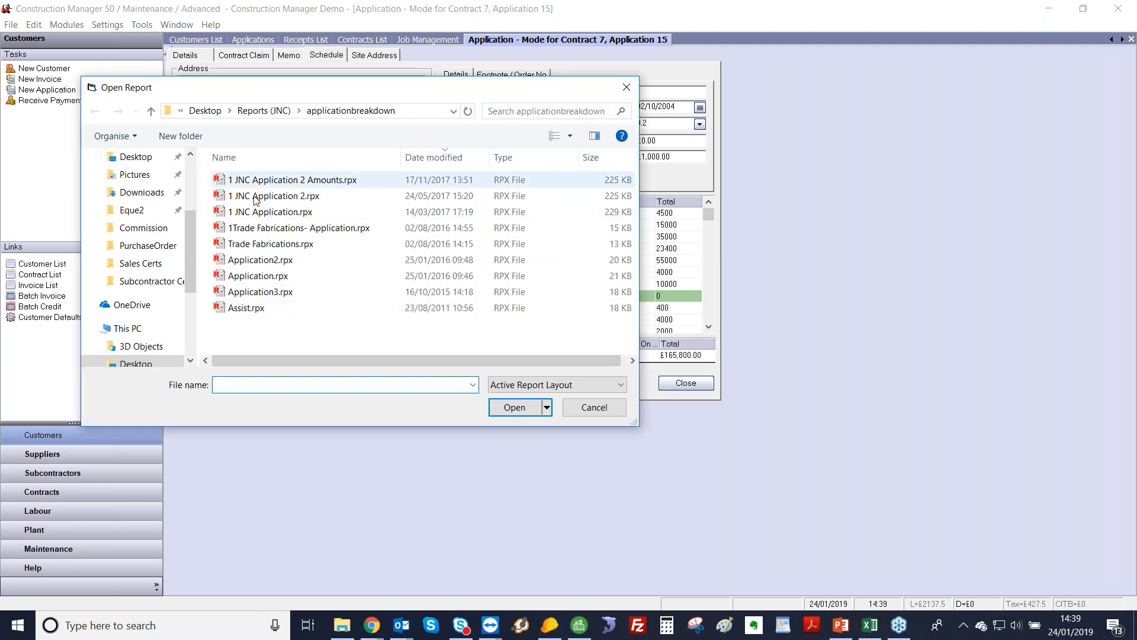
click(331, 196)
click(516, 414)
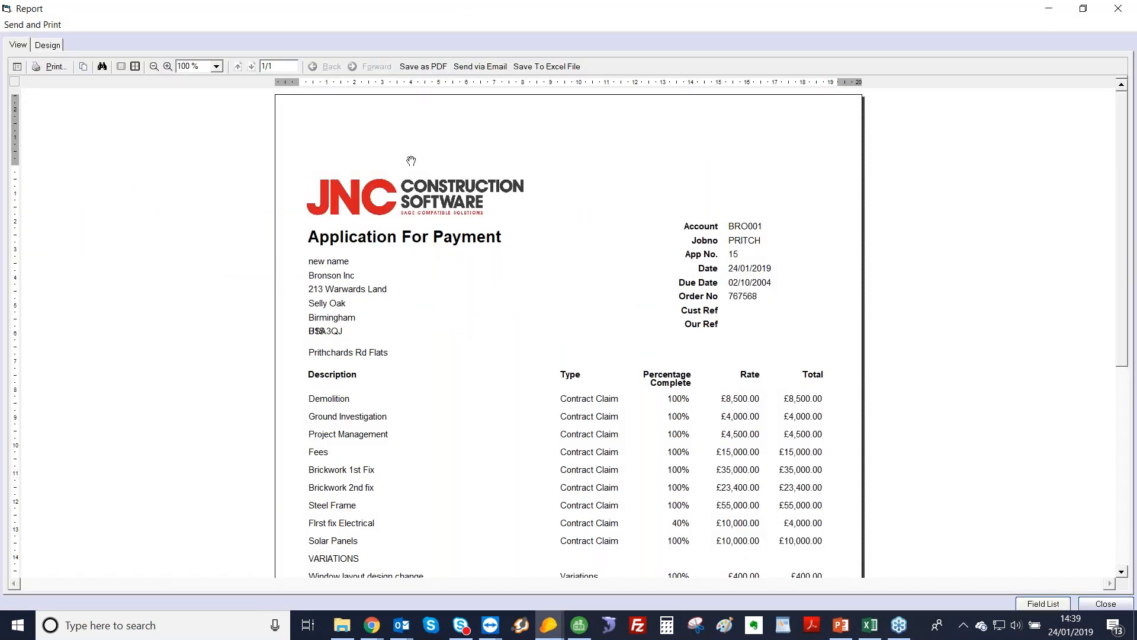
drag(482, 317, 482, 268)
scroll(483, 268, down, 3)
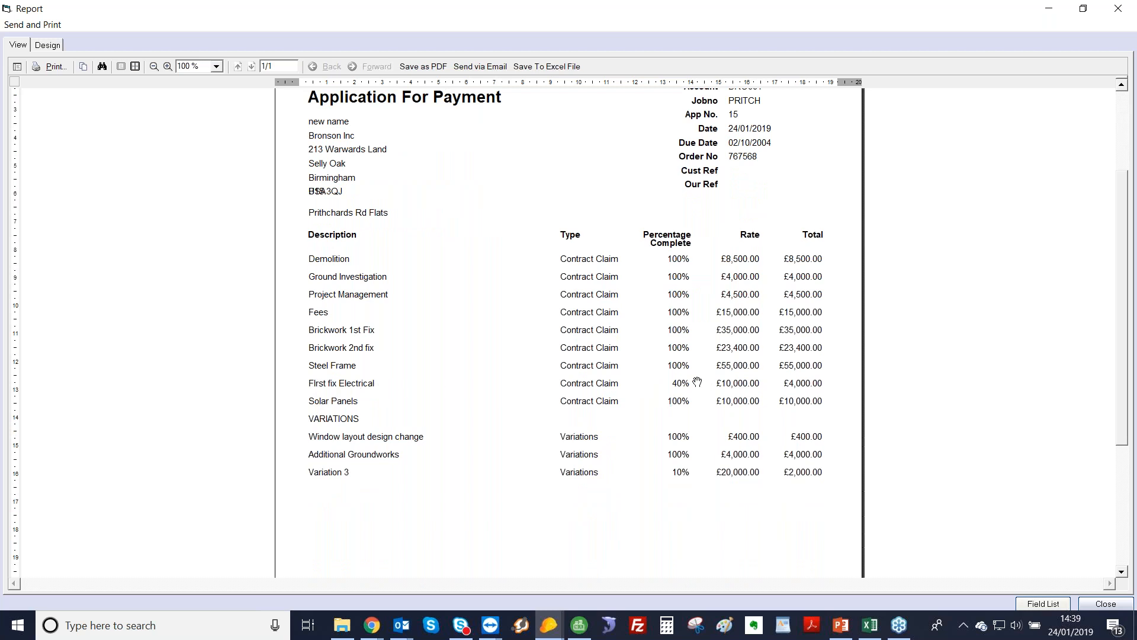
- Examine the schedule lines and the payment totals in the application preview and close it
drag(706, 455, 713, 293)
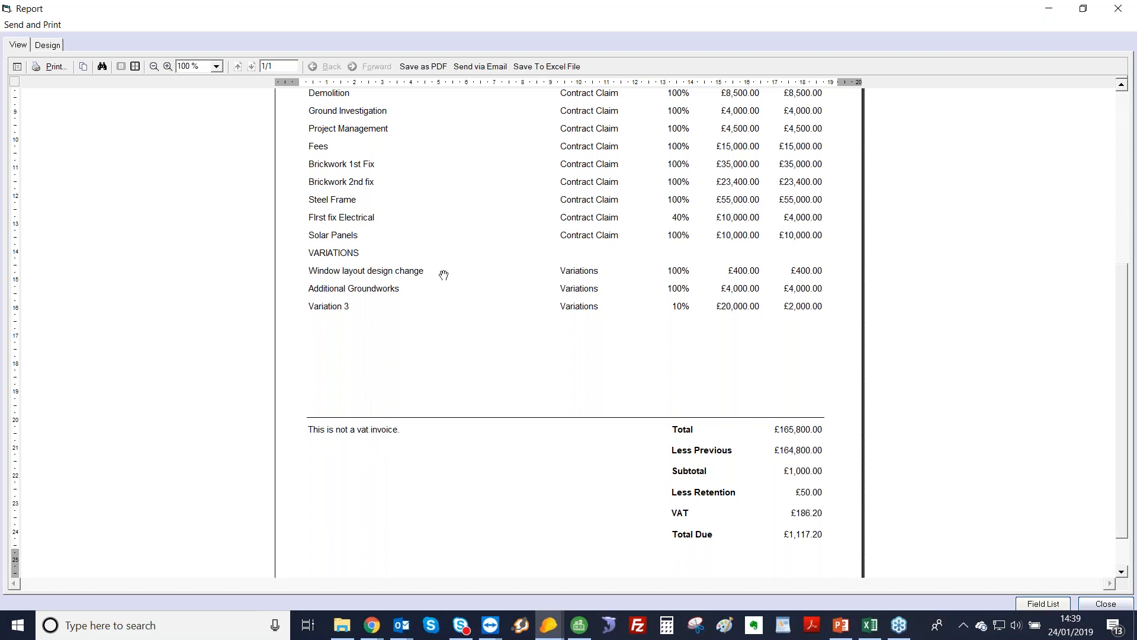
scroll(447, 297, up, 3)
scroll(444, 314, down, 1)
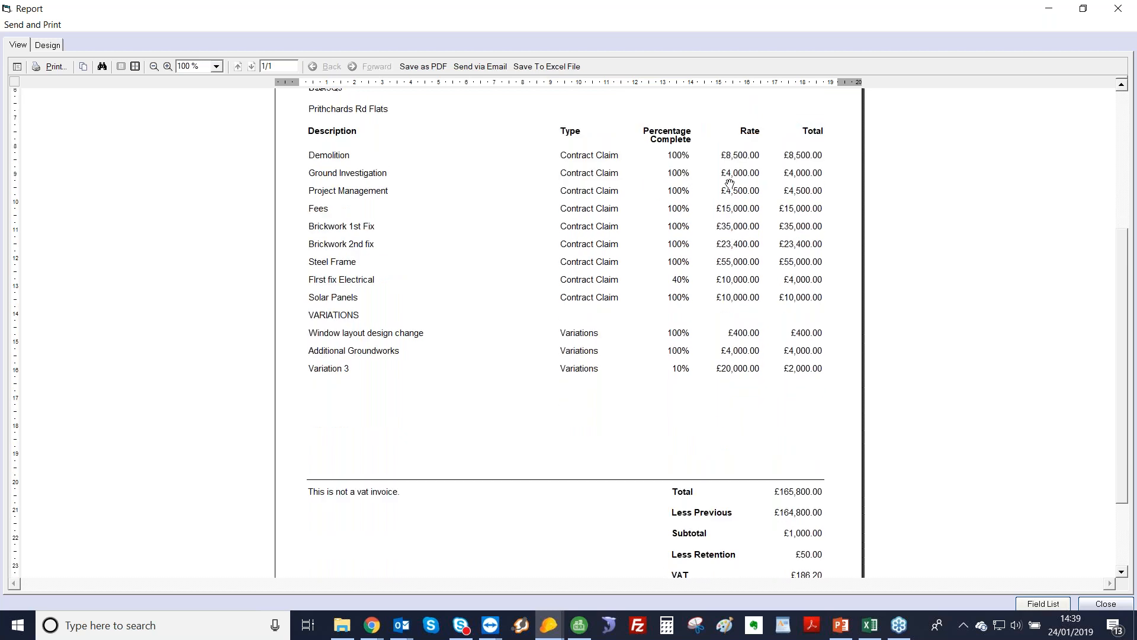
click(1115, 10)
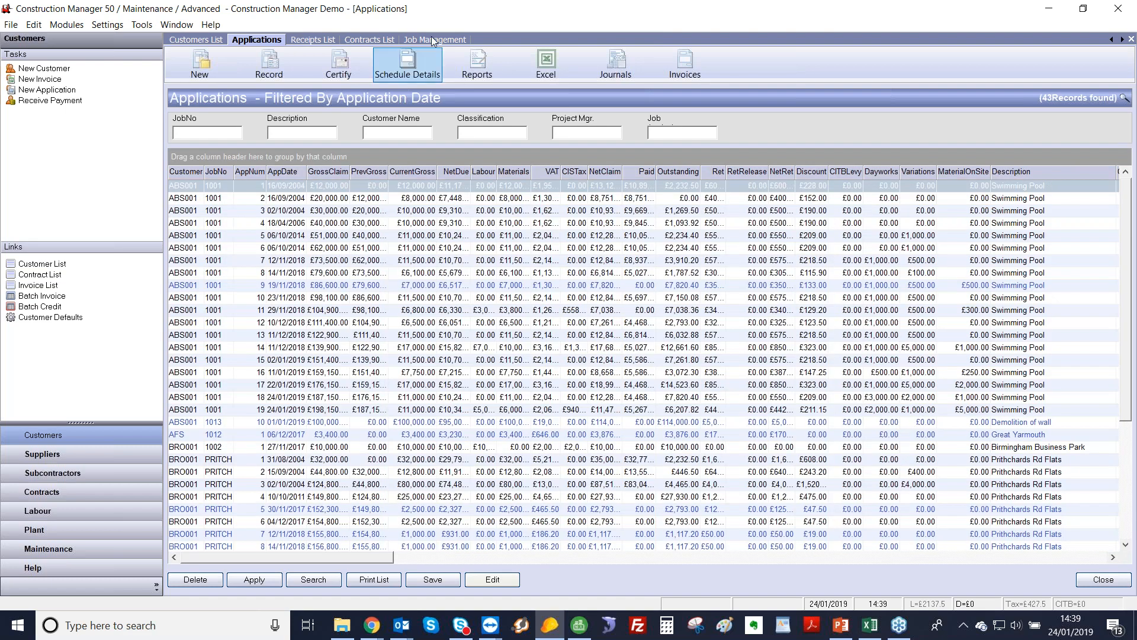
- For job PRITCH in Job Management, preview the report Activity (With Labour Charge Out, Sales, Overheads & Net Profit)
click(433, 40)
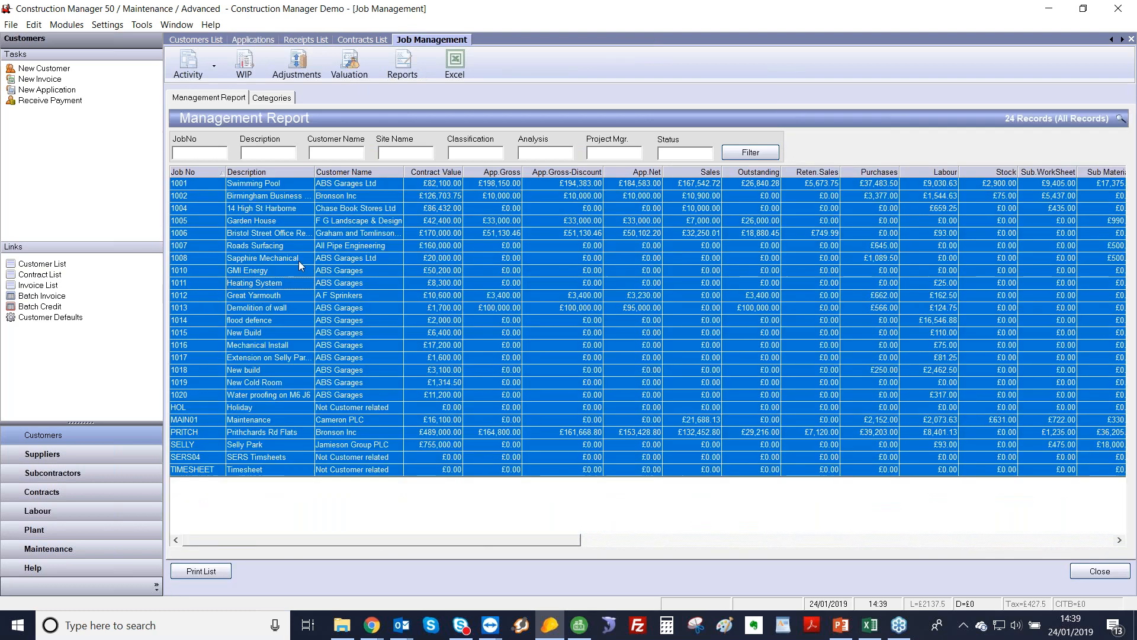
click(253, 435)
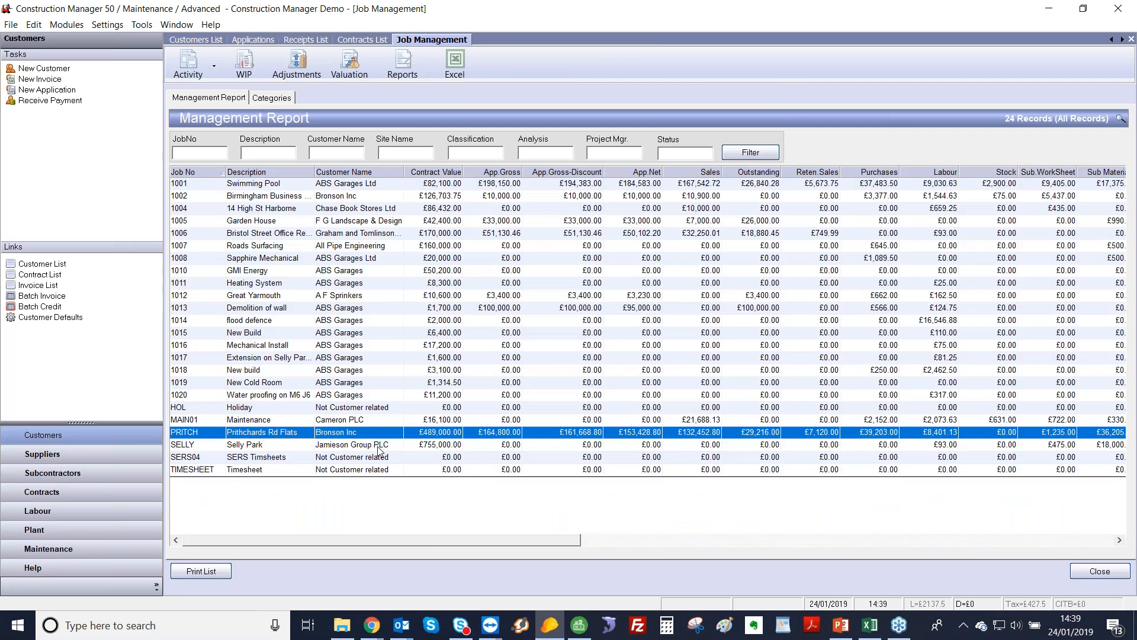
click(408, 59)
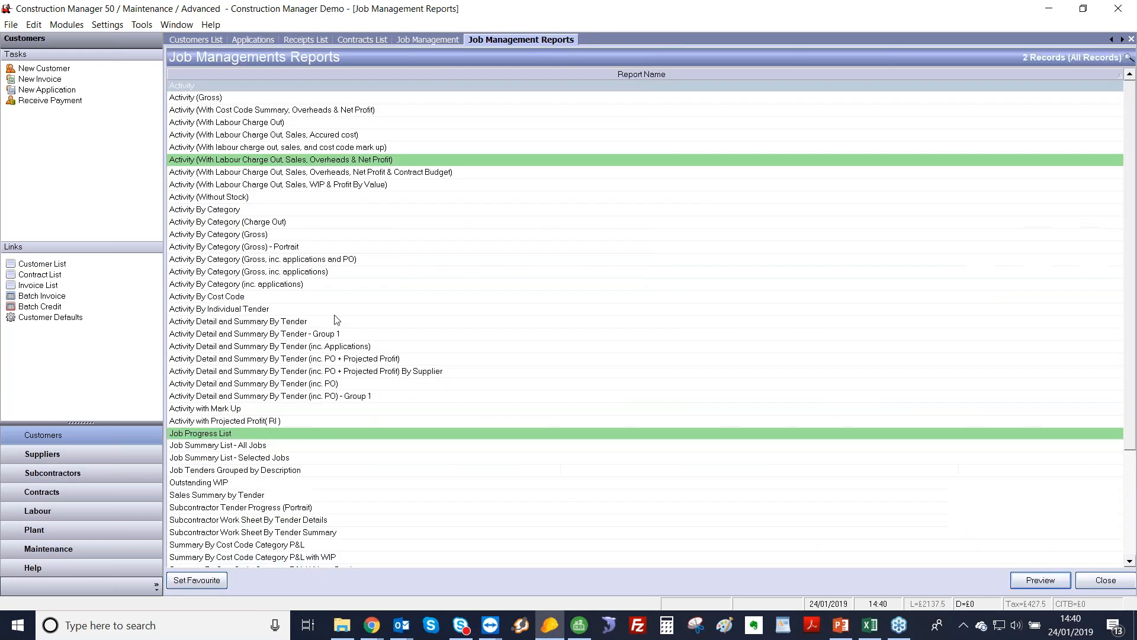
scroll(336, 320, down, 3)
scroll(335, 317, down, 2)
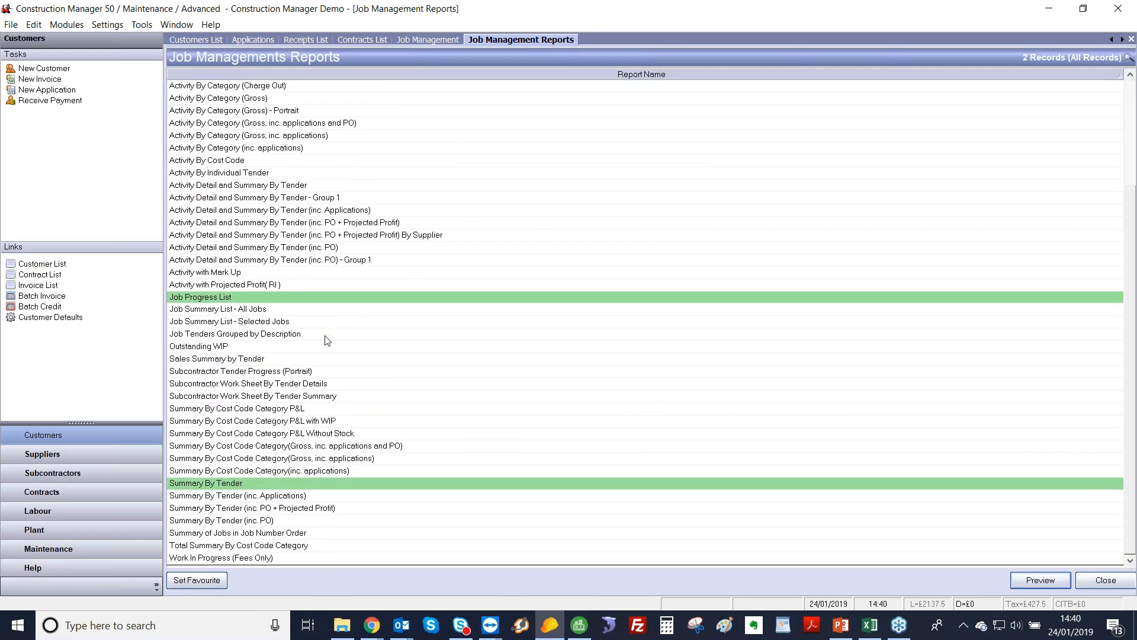
scroll(323, 343, up, 4)
click(367, 160)
click(1045, 580)
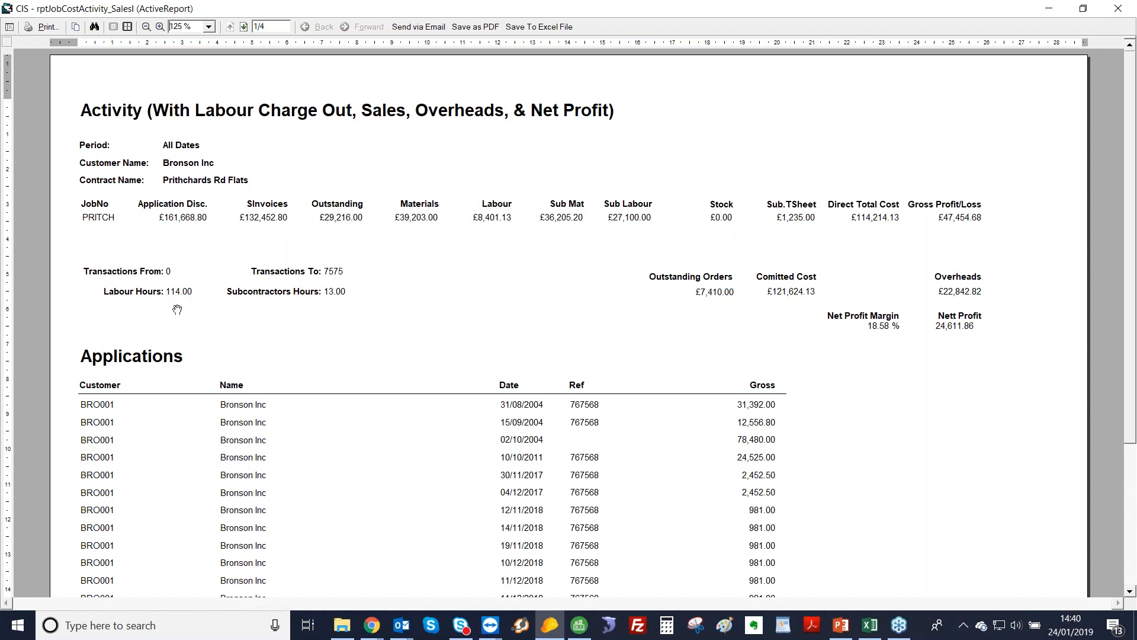
- Examine the activity report's profit summary and applications, and the labour and materials entries on page 2
drag(178, 325, 191, 283)
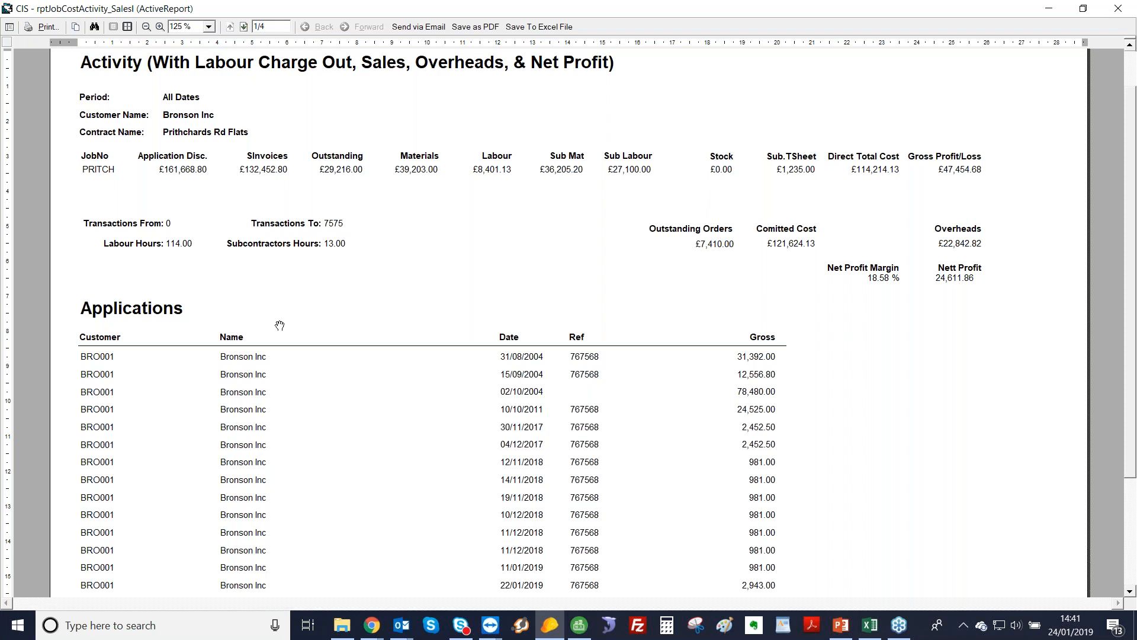
scroll(279, 325, down, 4)
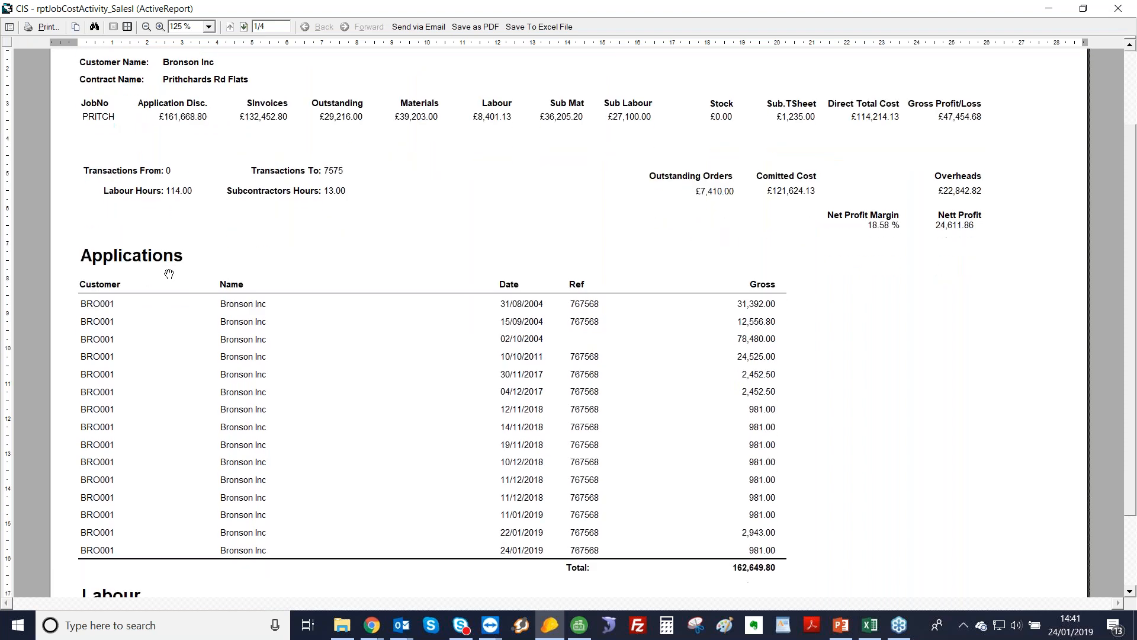
scroll(169, 265, down, 1)
scroll(261, 70, down, 5)
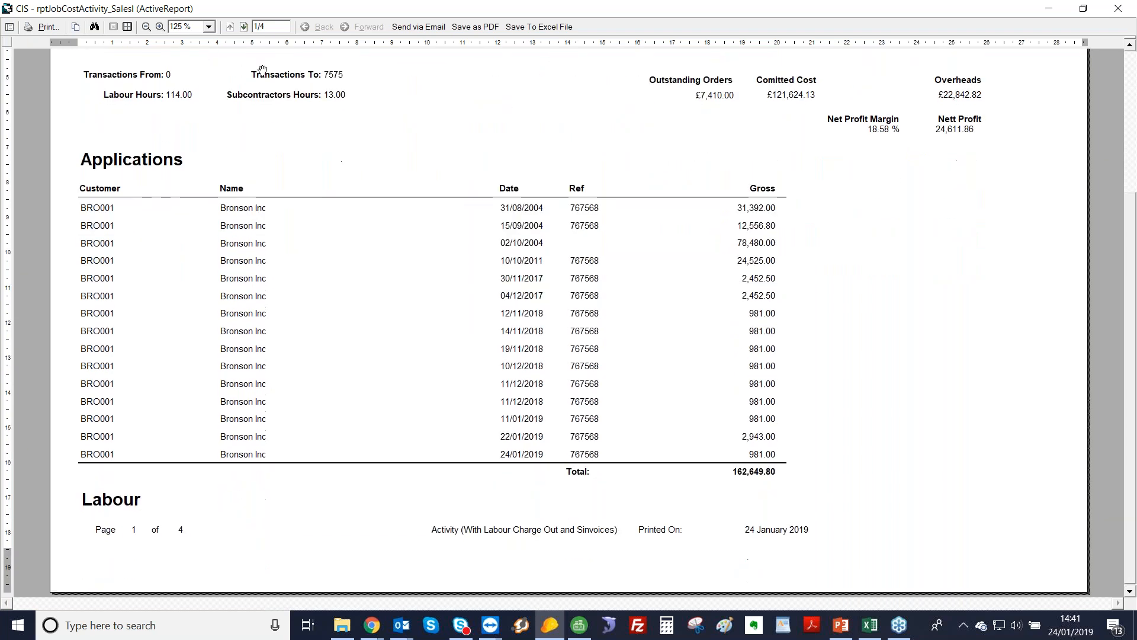
click(244, 26)
scroll(247, 411, down, 5)
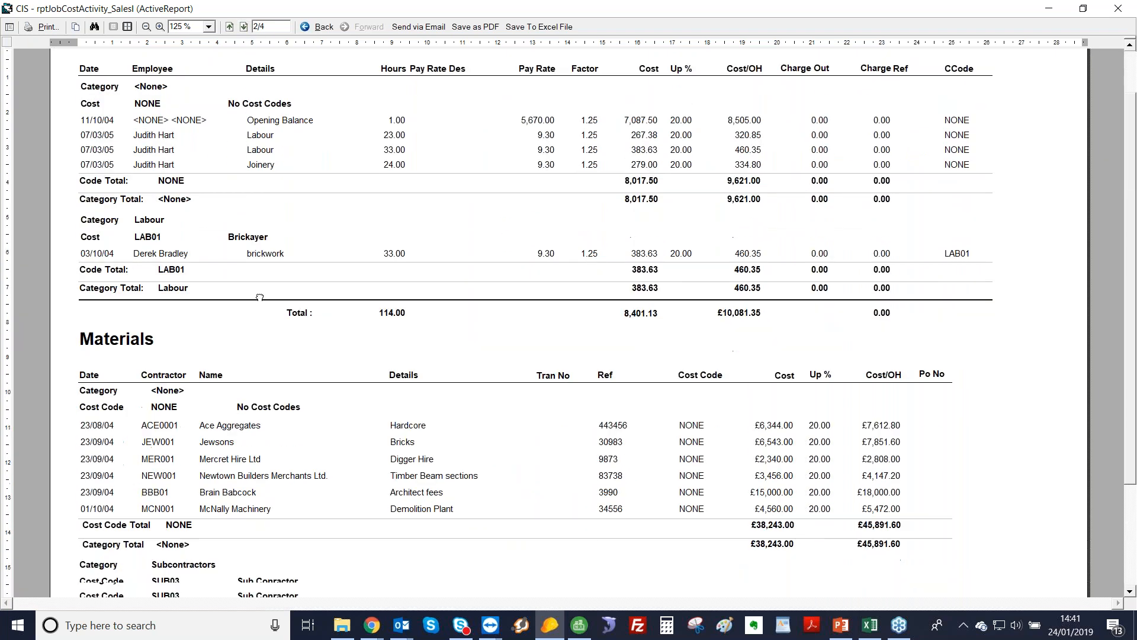
- Review the certificates, subcontractor worksheets and outstanding purchase orders on pages 3 and 4, and close the activity report
click(243, 27)
scroll(237, 391, down, 3)
scroll(251, 318, down, 2)
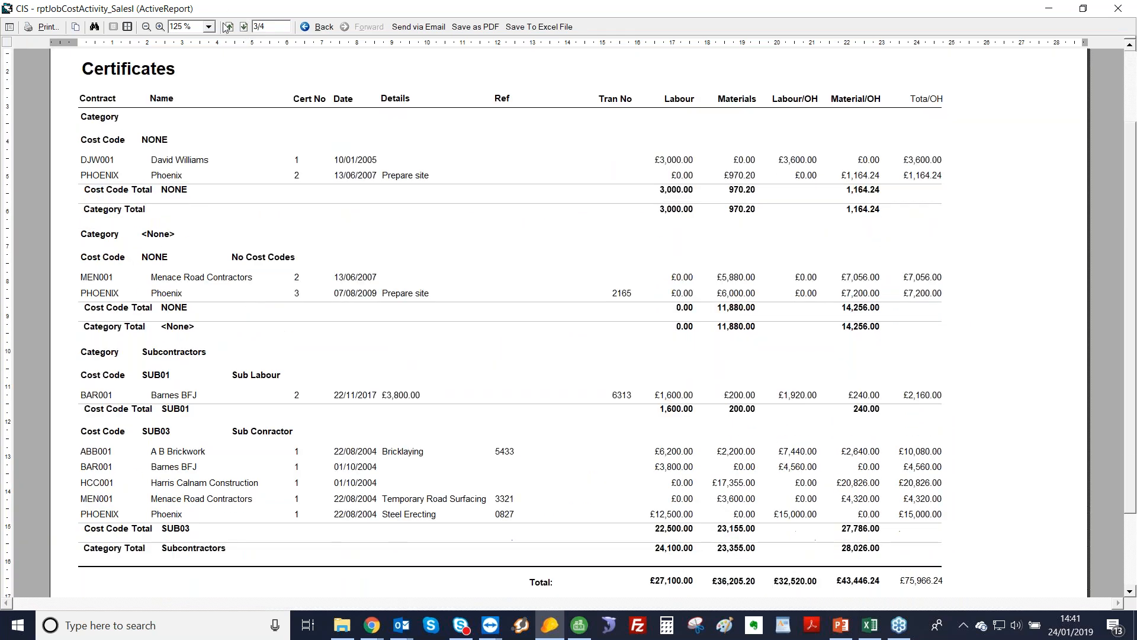
click(244, 26)
drag(272, 283, 278, 267)
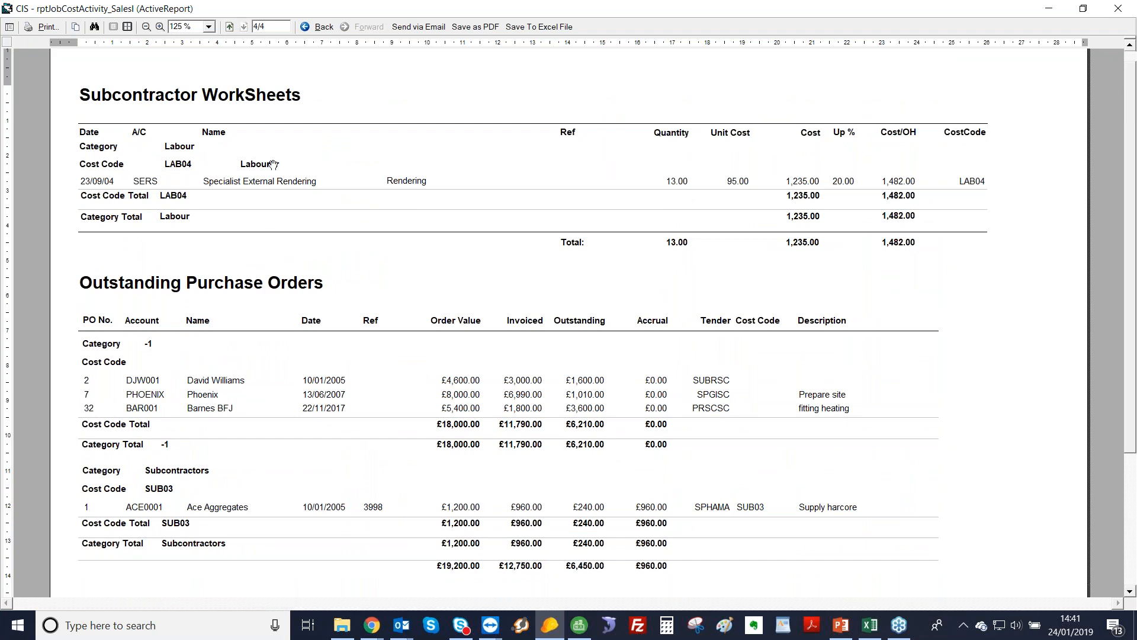
click(273, 26)
click(1118, 9)
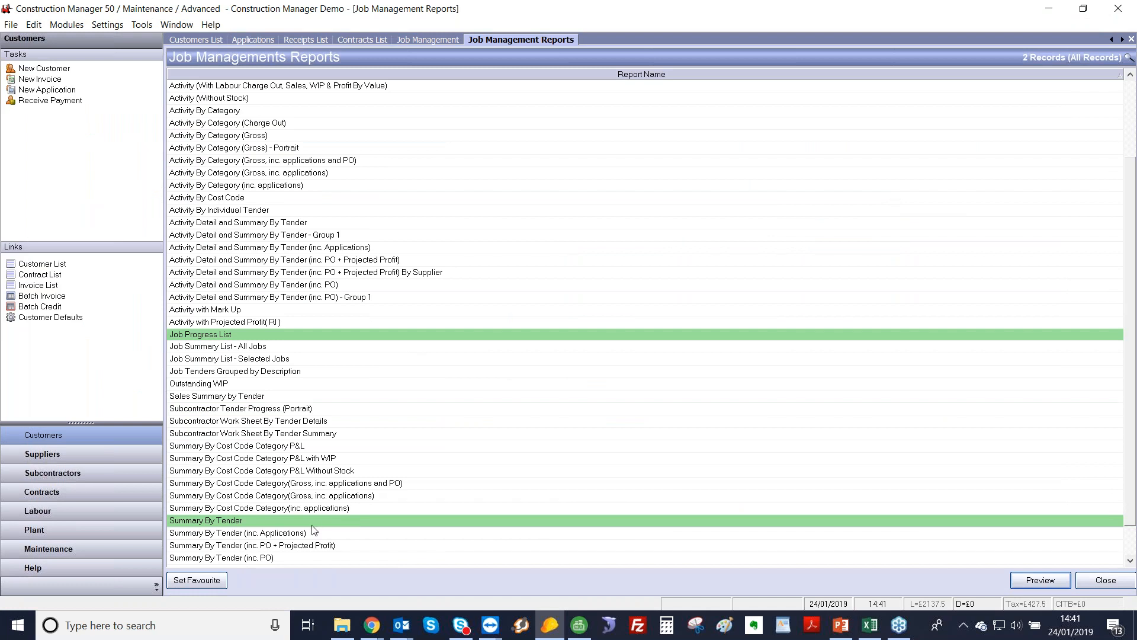
- Preview the Summary By Tender report for the job at 150% zoom and examine the site preparation budgets and variances
click(312, 521)
click(1044, 582)
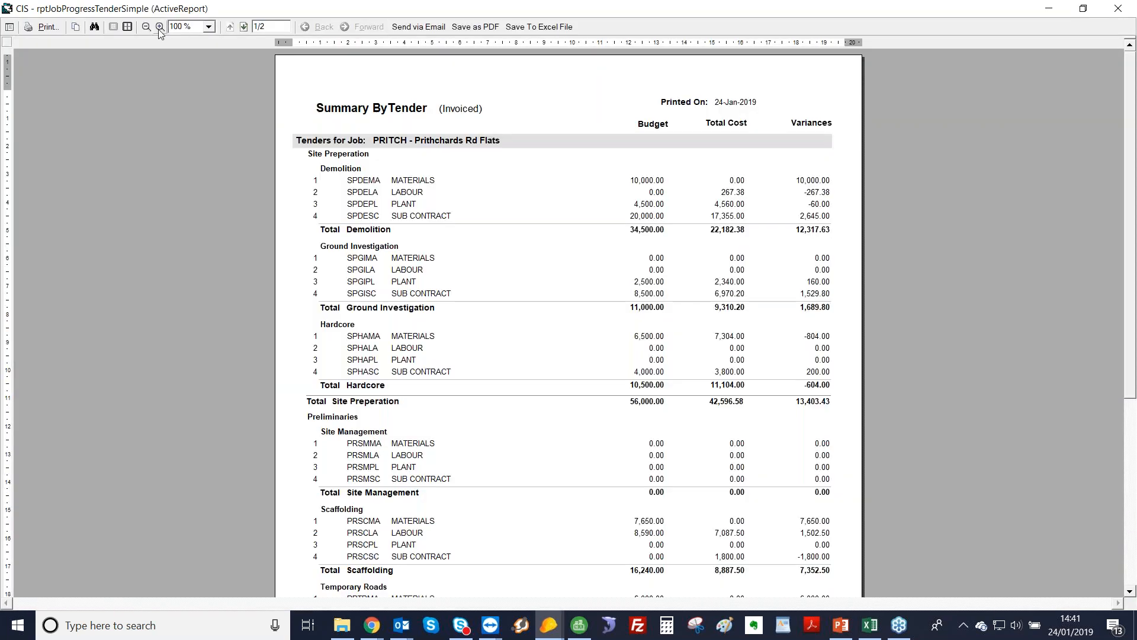
click(159, 28)
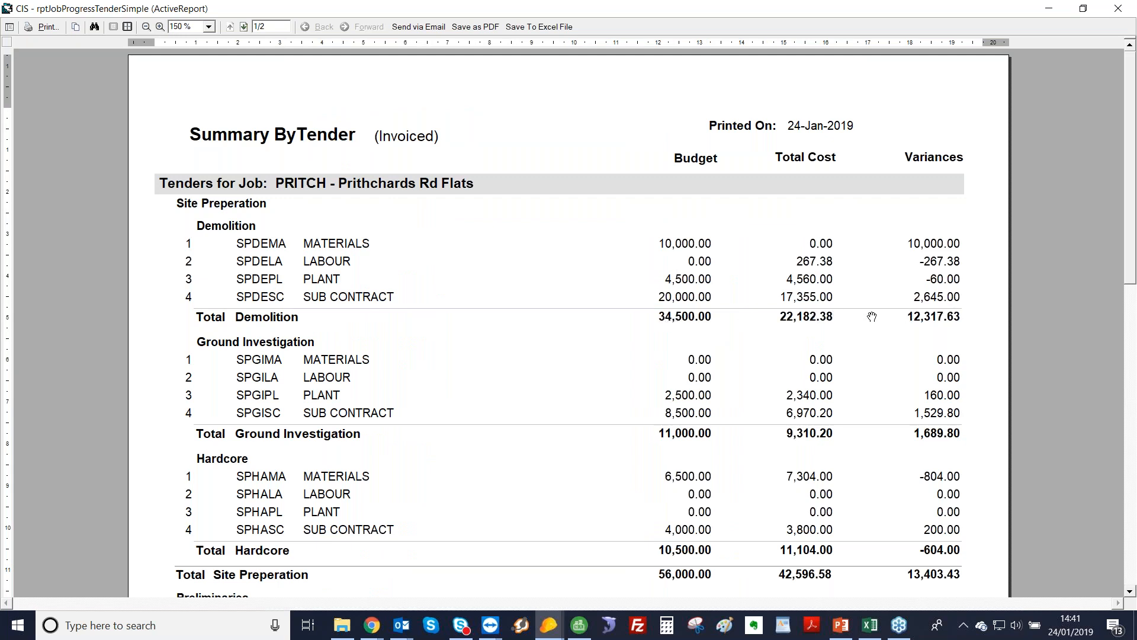
scroll(339, 432, down, 5)
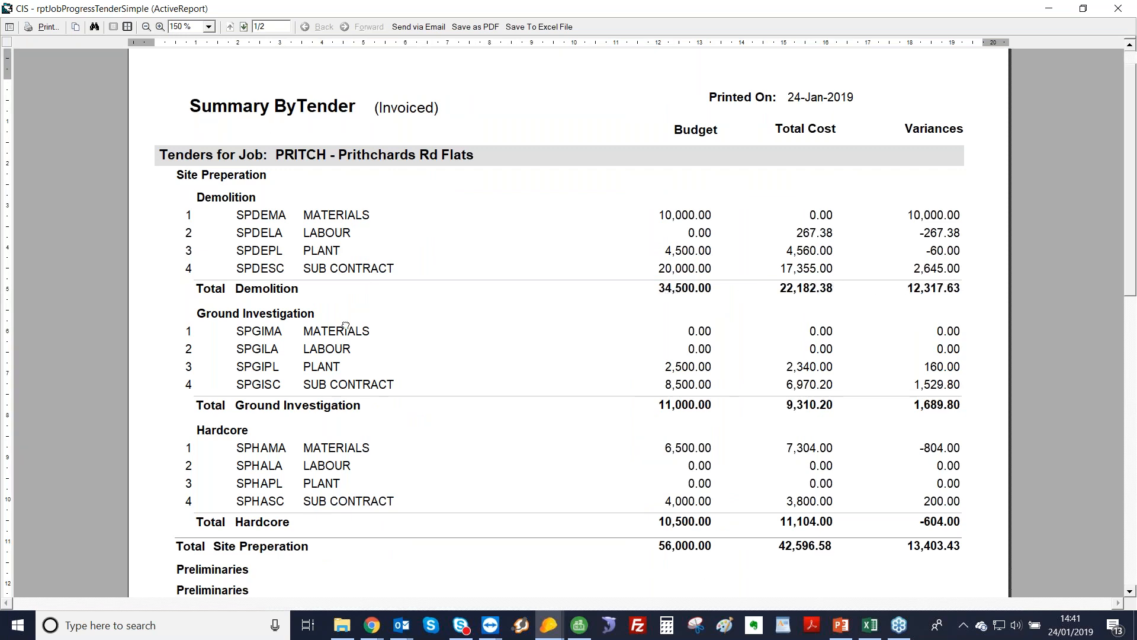
- Review page 2 of the tender summary down to the job totals and profit, and close the report
click(244, 27)
scroll(508, 223, down, 6)
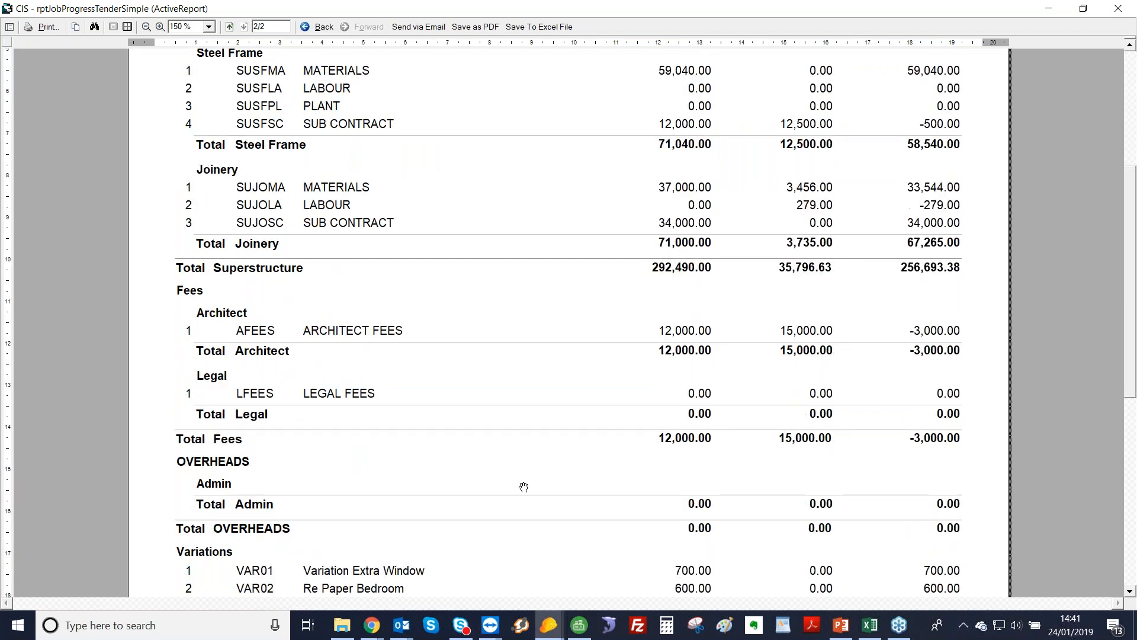
scroll(524, 487, down, 4)
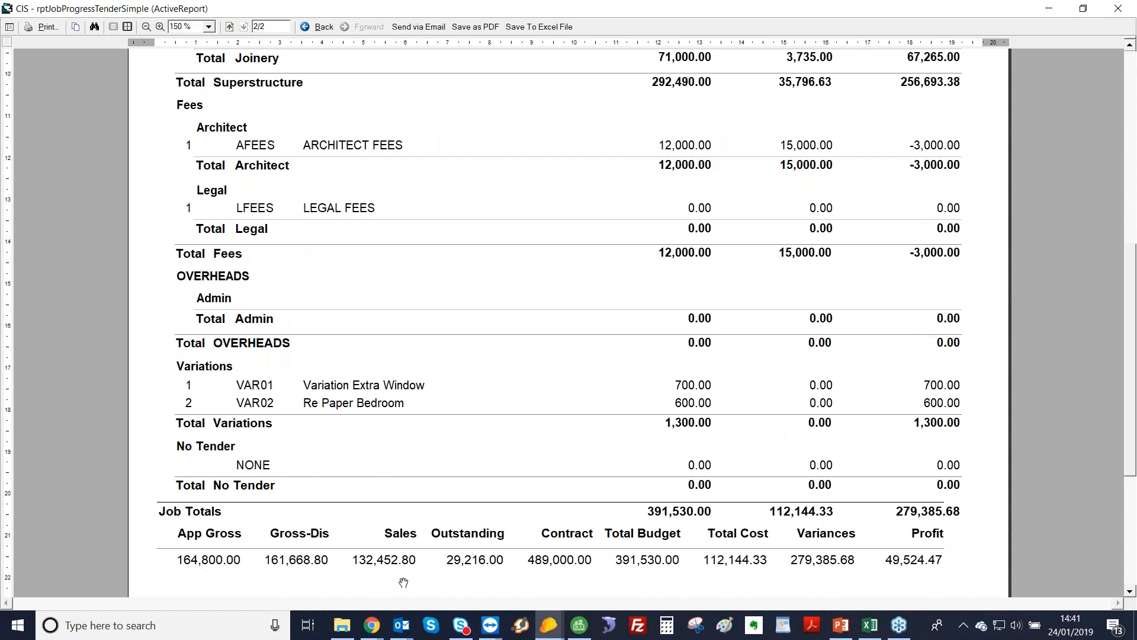
scroll(398, 589, down, 3)
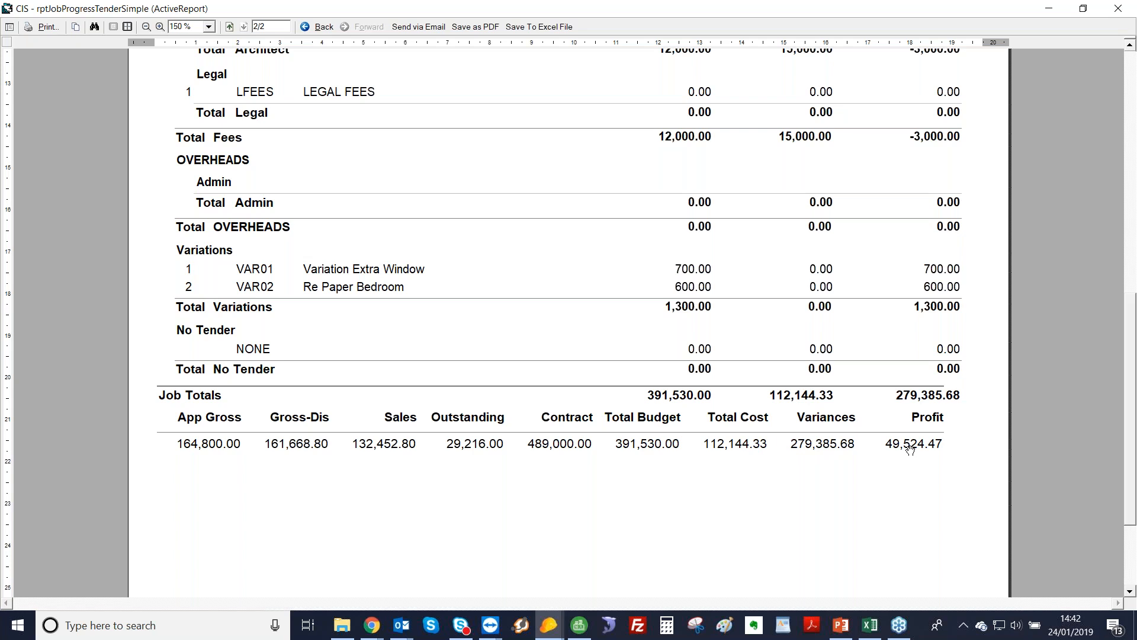
click(1120, 8)
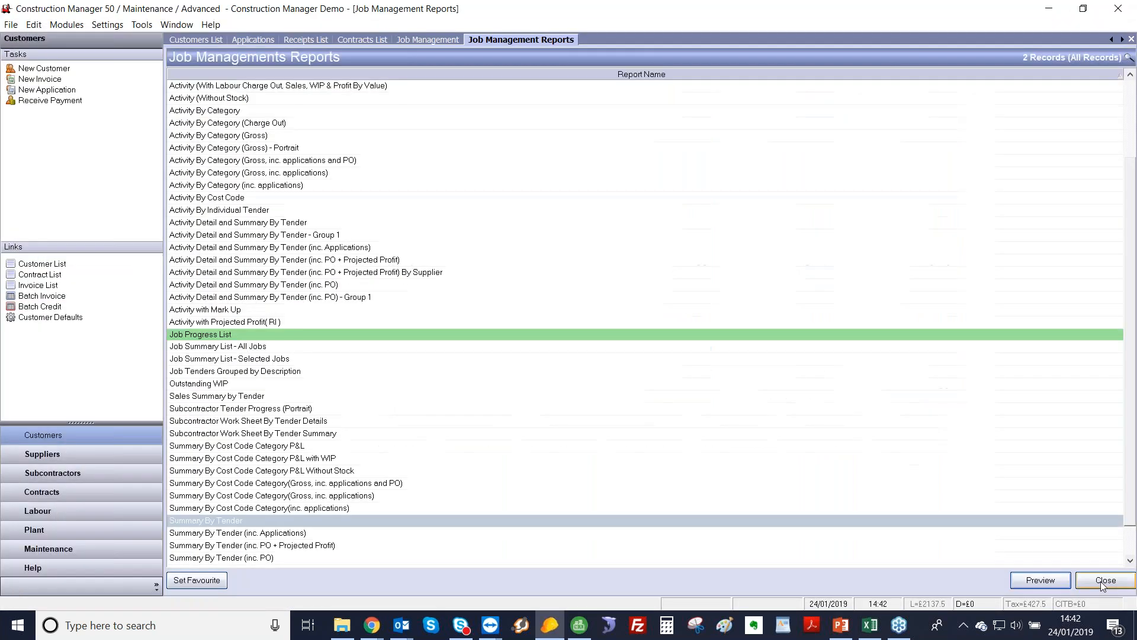
- Select all jobs in Job Management and preview the Job Progress List report for them
click(1103, 582)
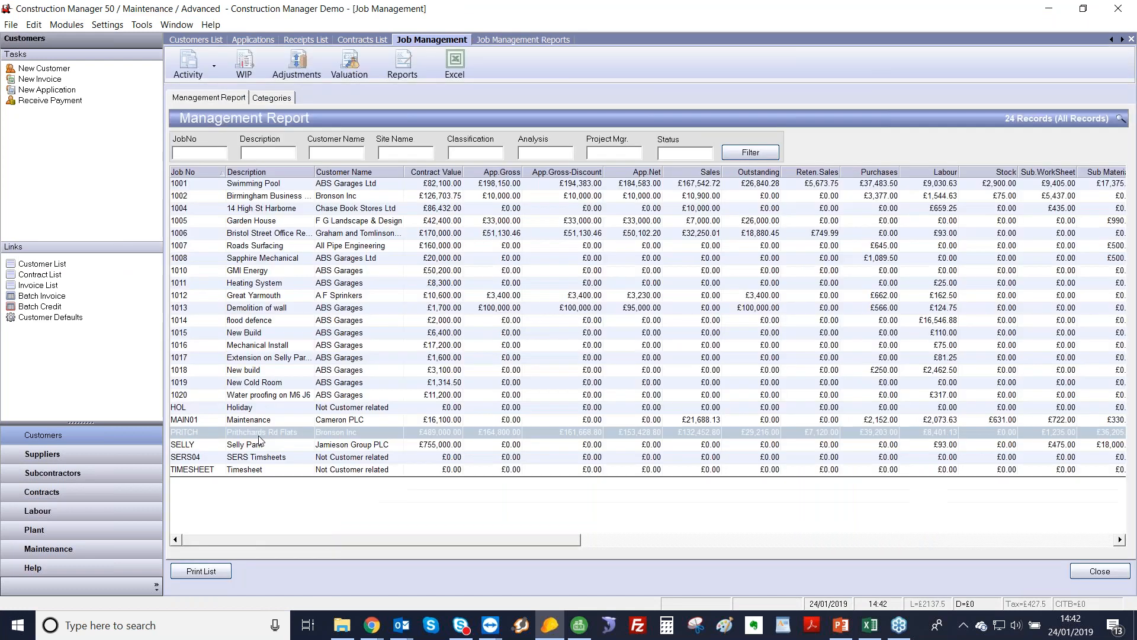
click(259, 360)
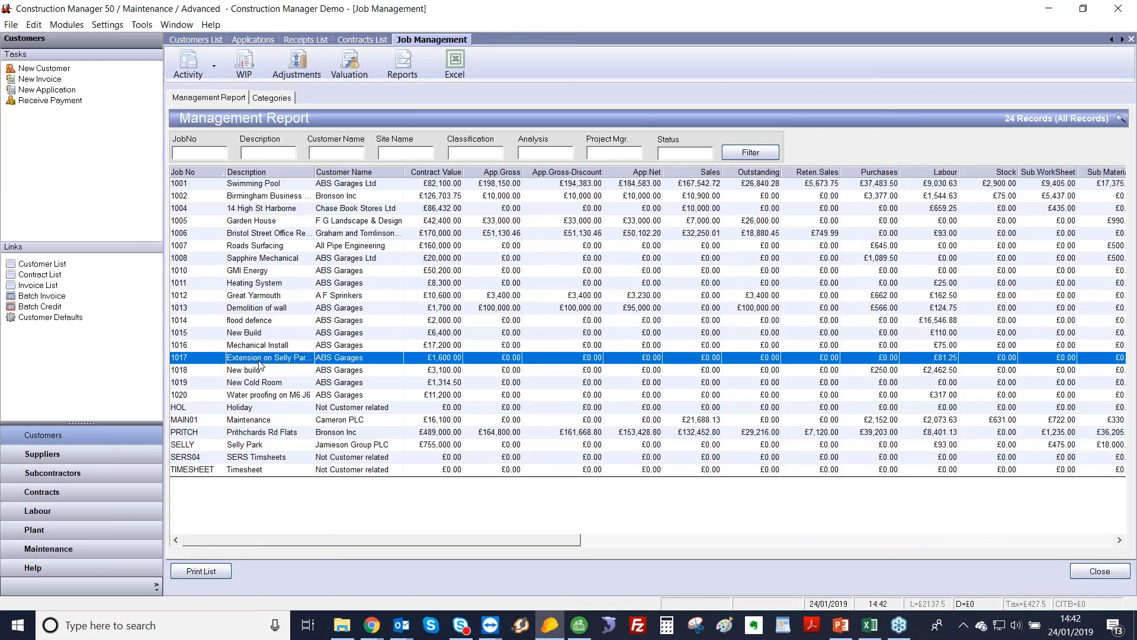
key(ctrl+a)
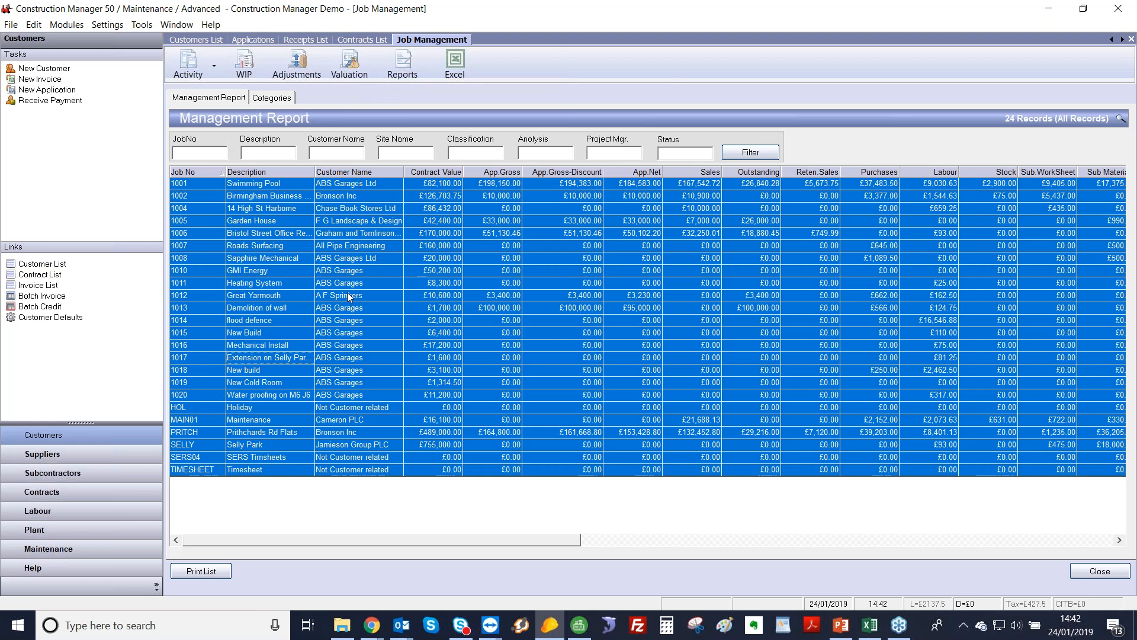
click(406, 62)
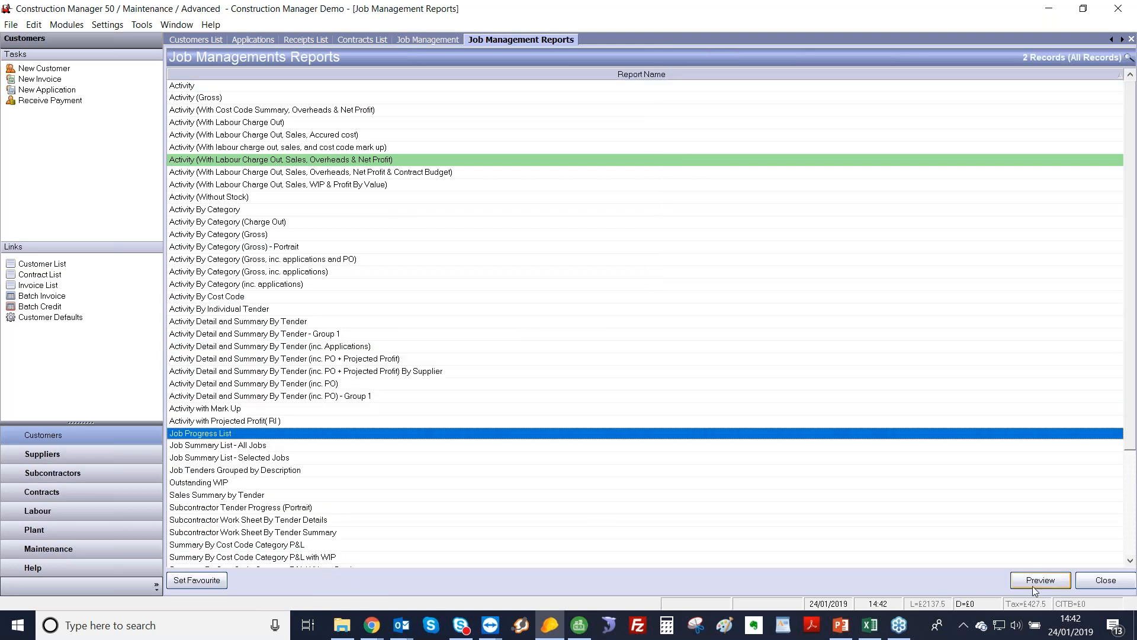
click(1040, 580)
click(629, 358)
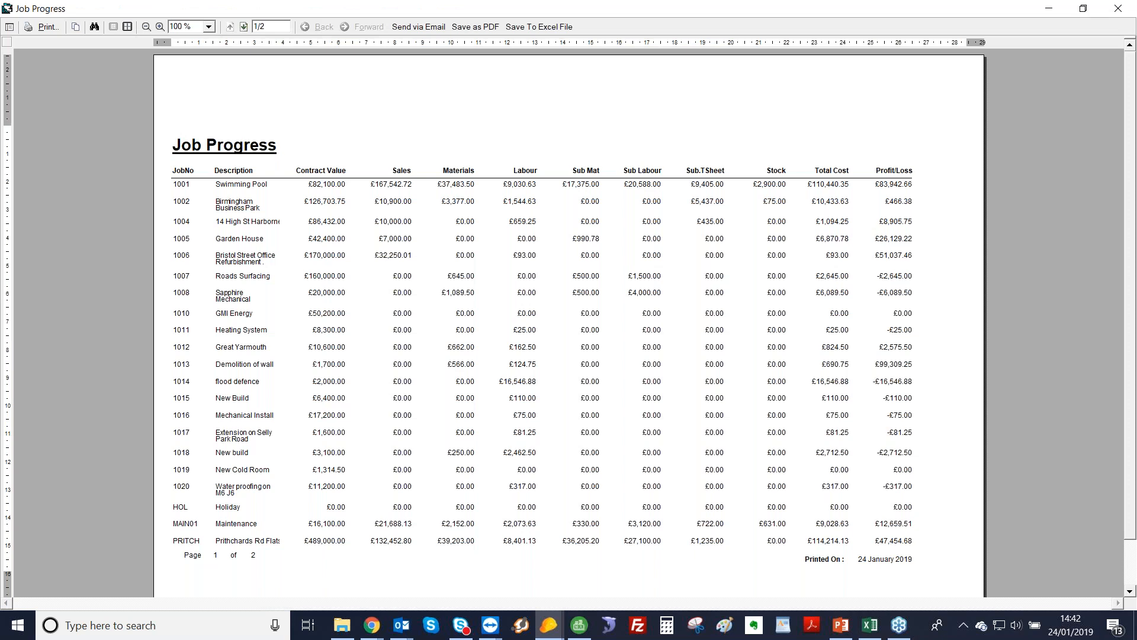
- Set the Job Progress report's zoom to 125% and review the jobs through to the overall totals on page 2
click(190, 26)
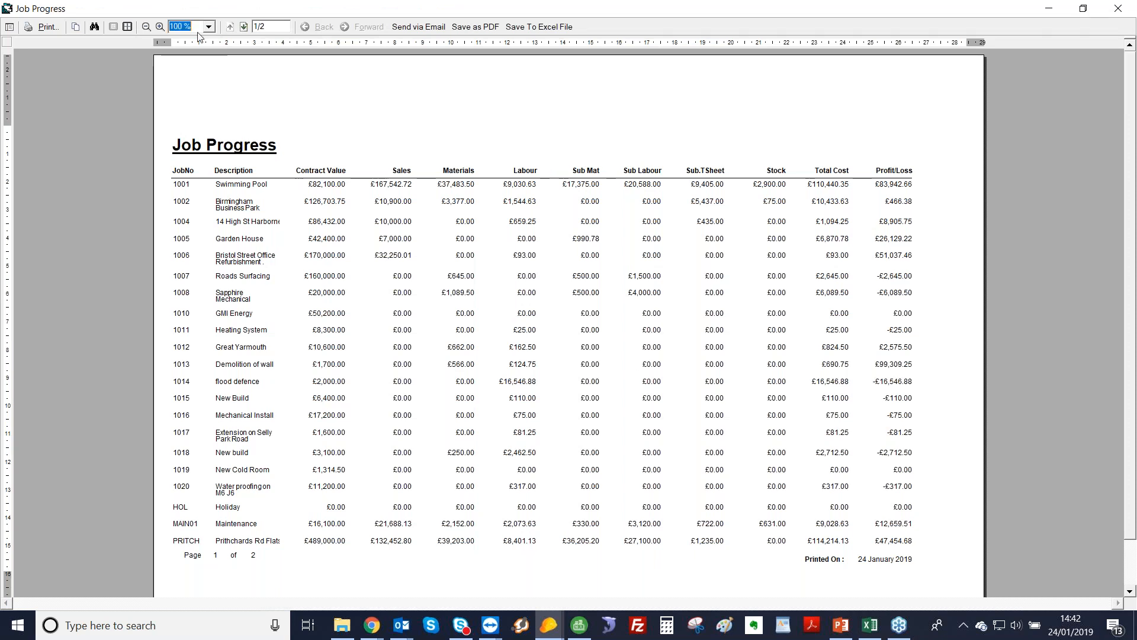
text(125)
key(Return)
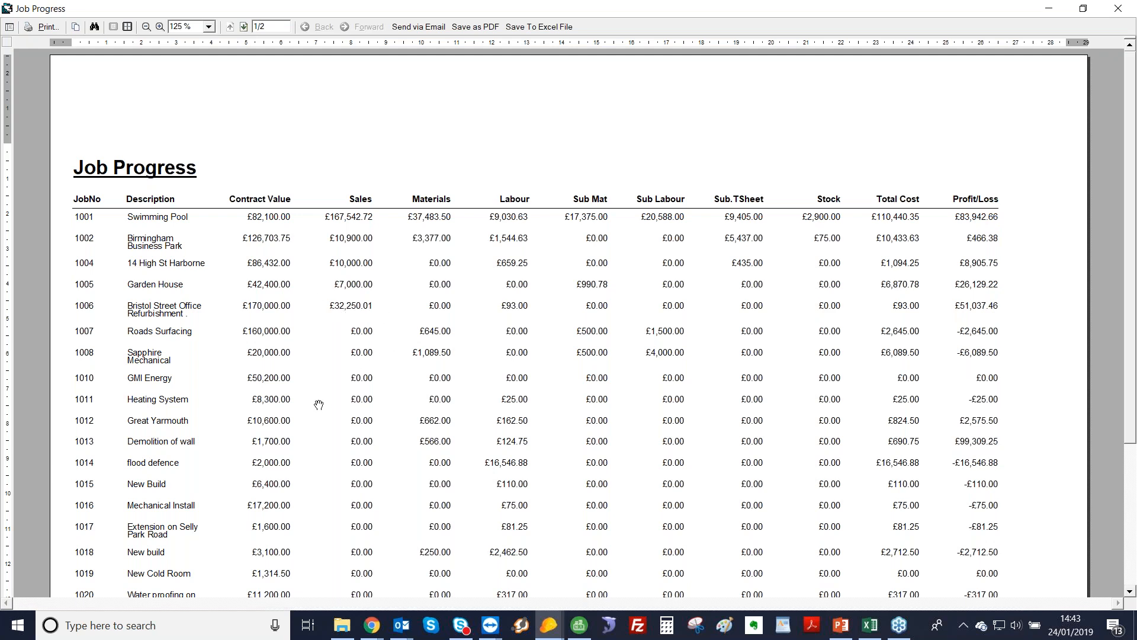
scroll(318, 405, down, 5)
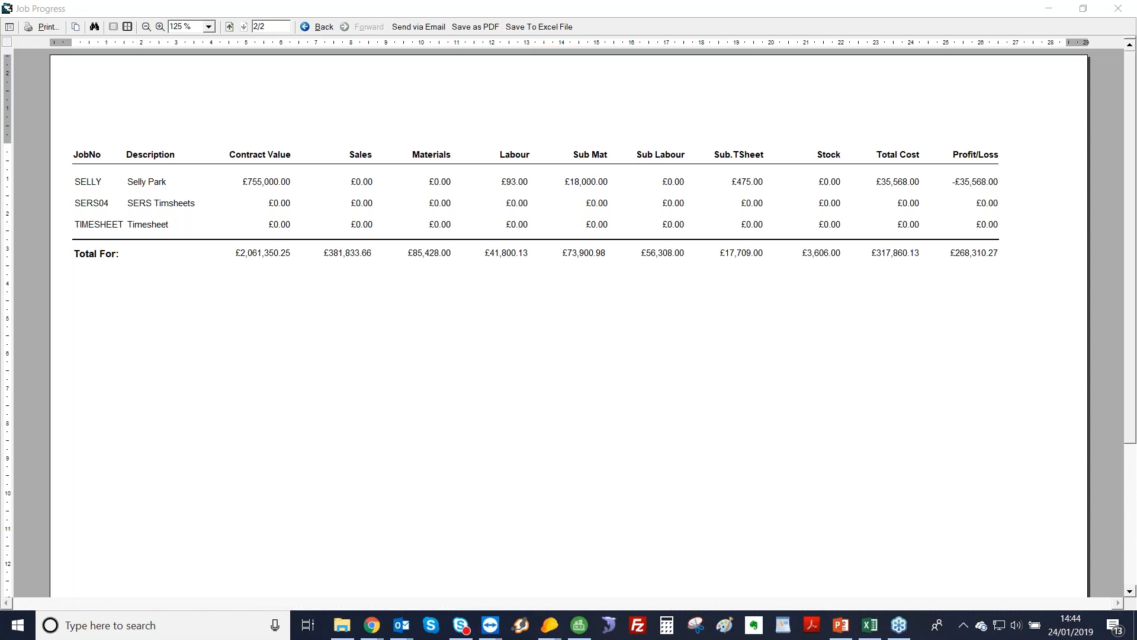
- Switch to PowerPoint, select the Thank you slide 8 in JNC Prospect Webinar 24119.pptx and start the slide show
click(841, 625)
scroll(90, 378, down, 3)
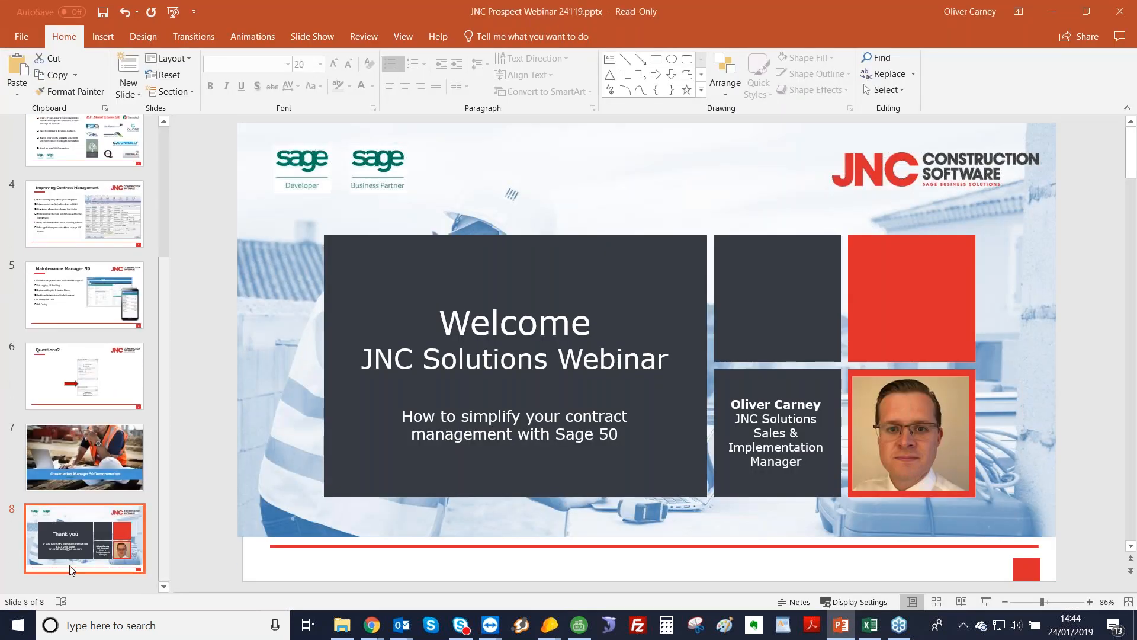
click(74, 552)
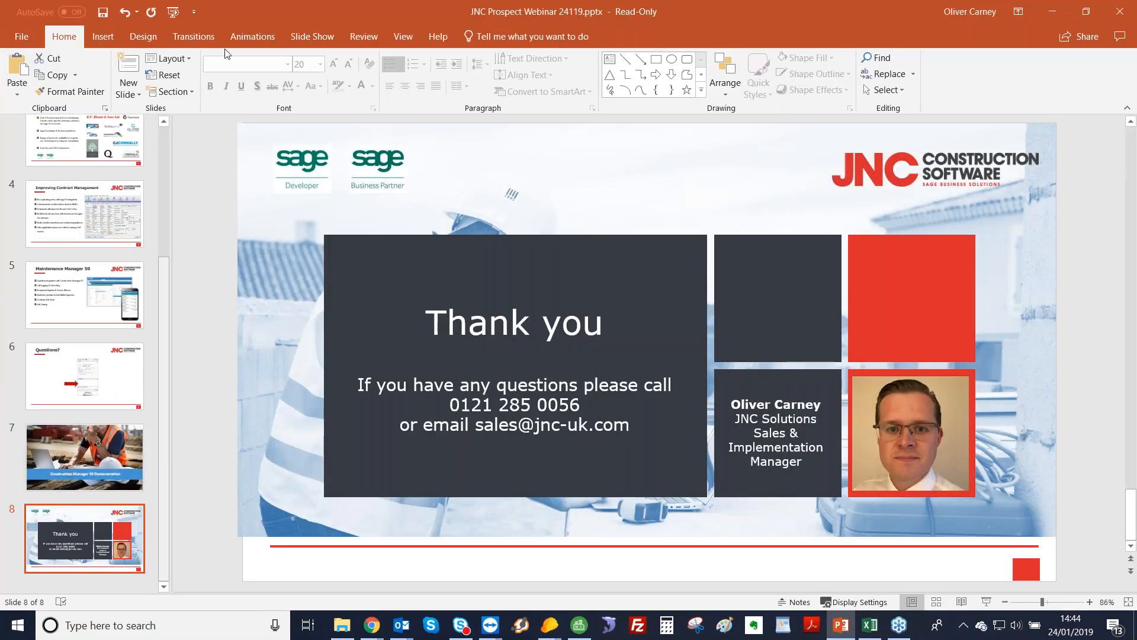
click(173, 12)
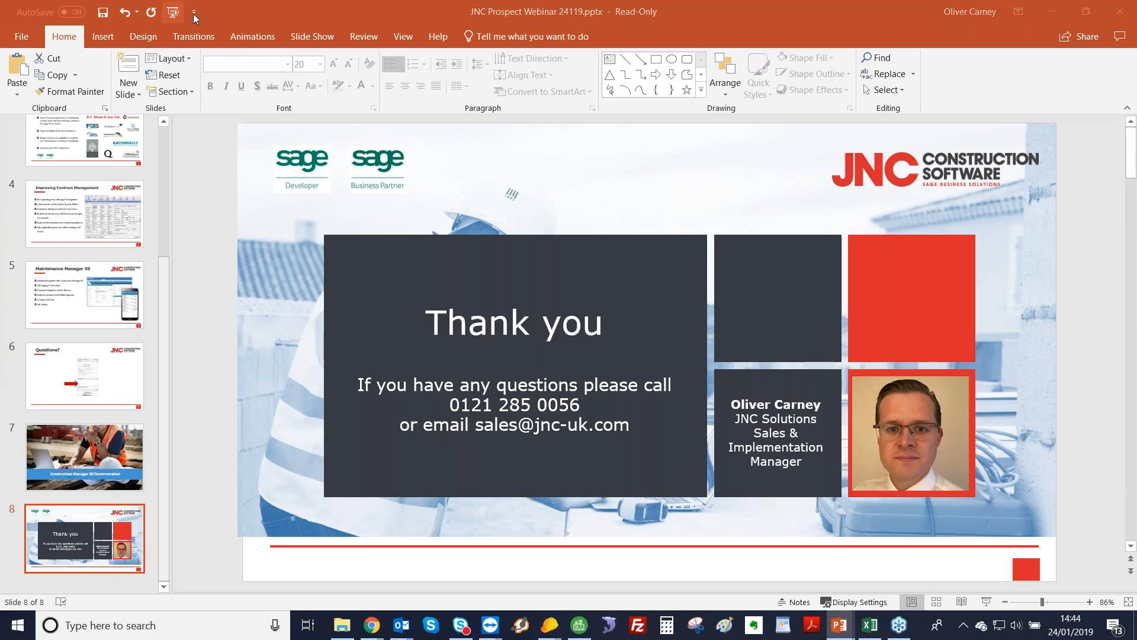